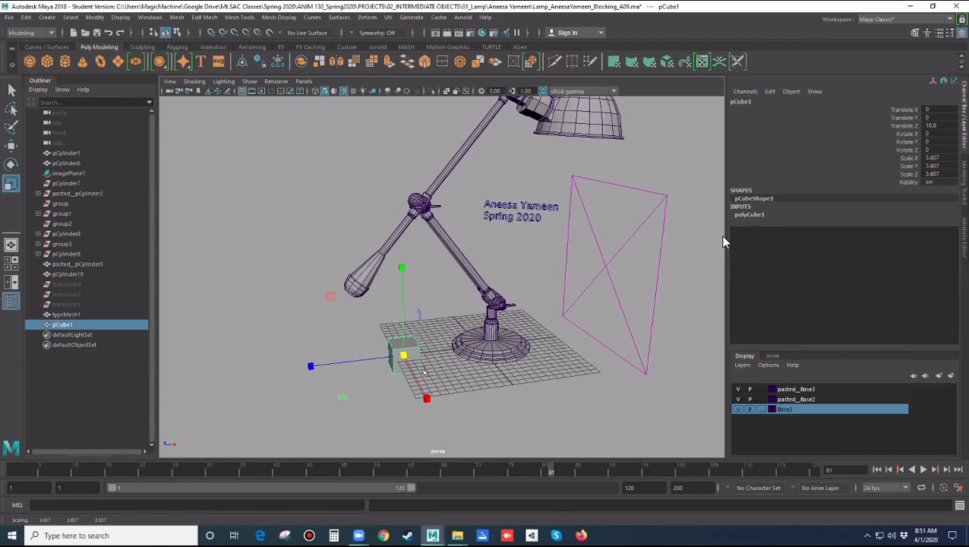
Duplicate the cube, raise the copy to about 4.4 in Y, and scale it uniformly to about 1.743
key("ctrl+d")
key("w")
left_click_drag(403, 323, 348, 361)
key("r")
left_click(408, 415)
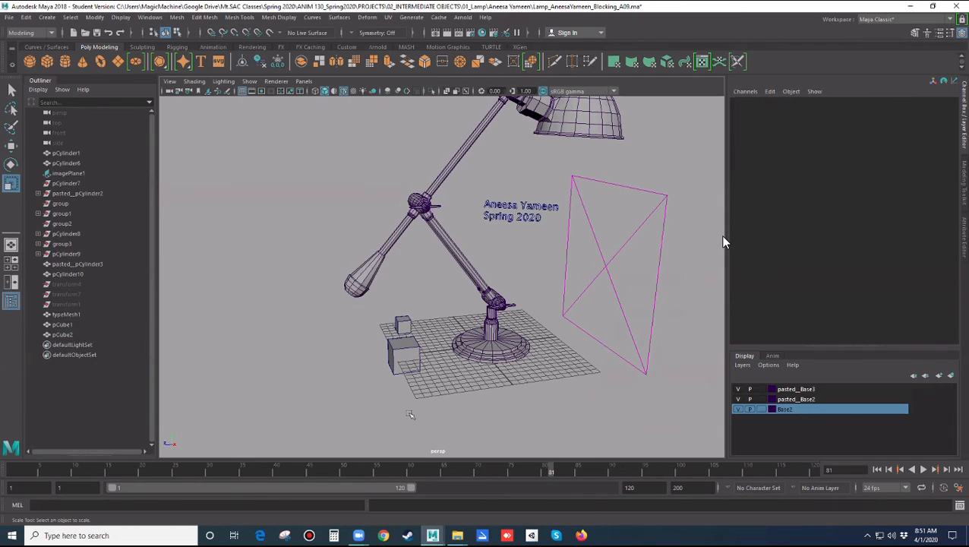
Try moving the large cube on its own away from the small cube, and undo the move
scroll(410, 414, "up", 2)
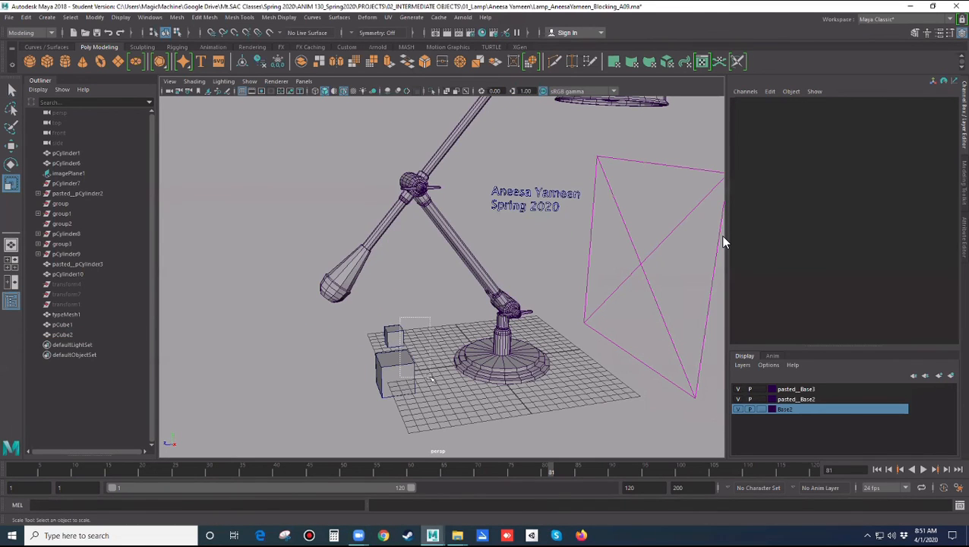
left_click(402, 364)
left_click(63, 335)
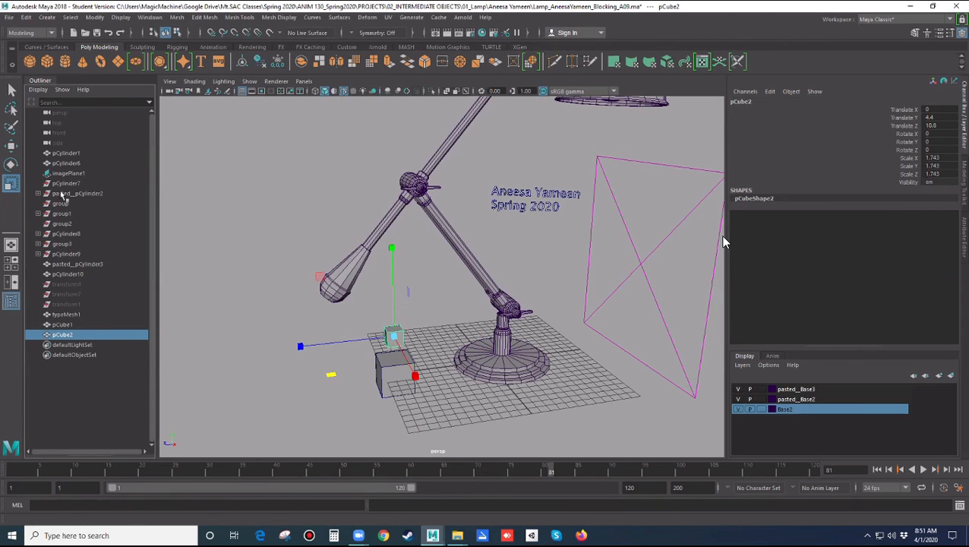
left_click(348, 408)
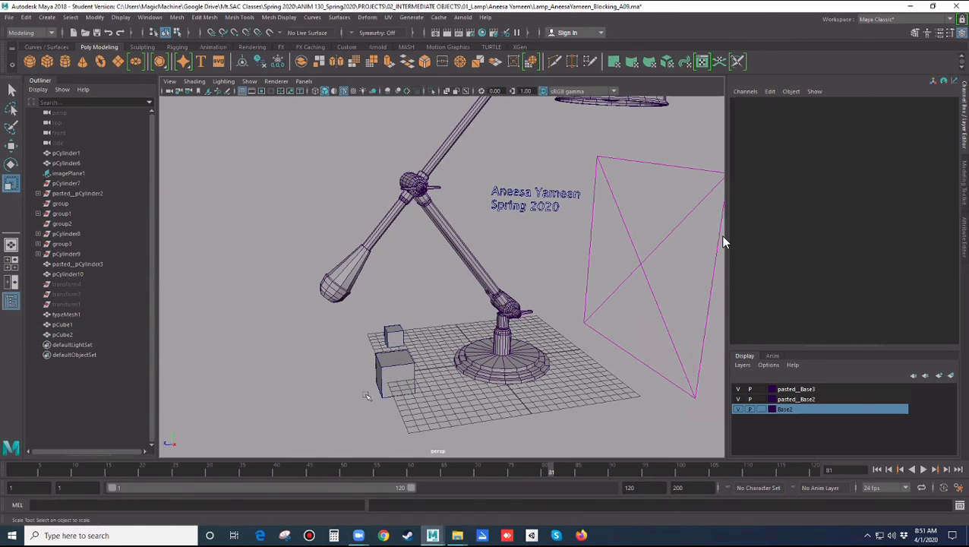
left_click(387, 380)
key("w")
left_click_drag(395, 374, 305, 368)
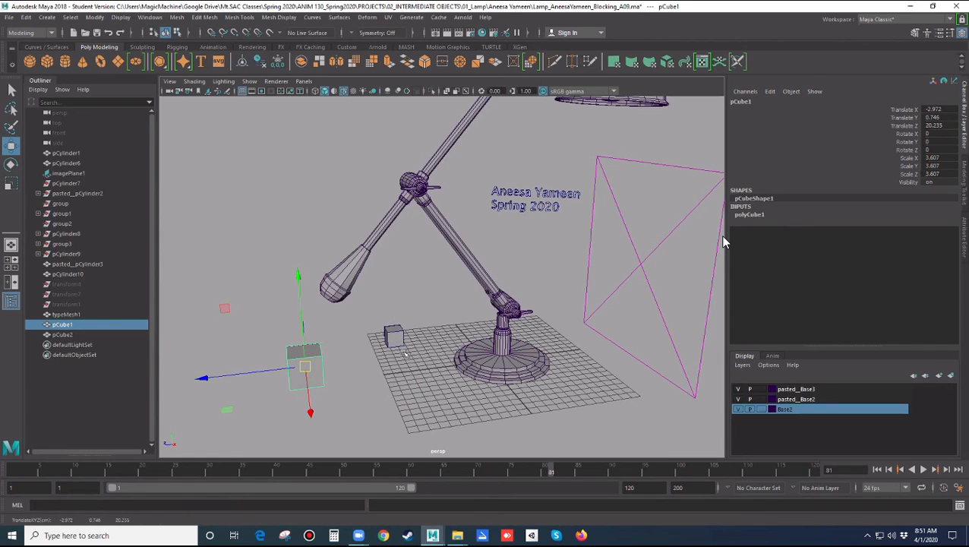
key("ctrl+z")
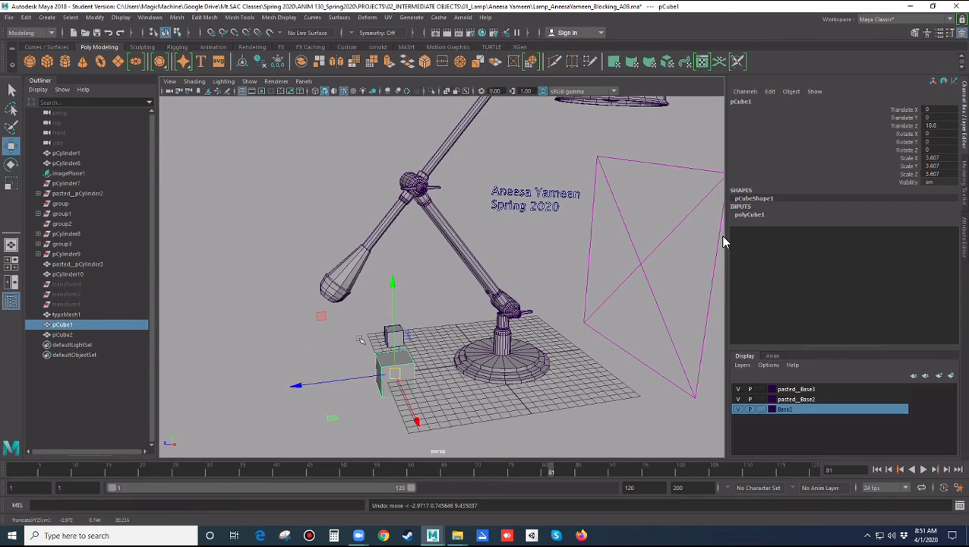
Parent the small cube pCube2 to the large cube pCube1
left_click(453, 416)
left_click(402, 338)
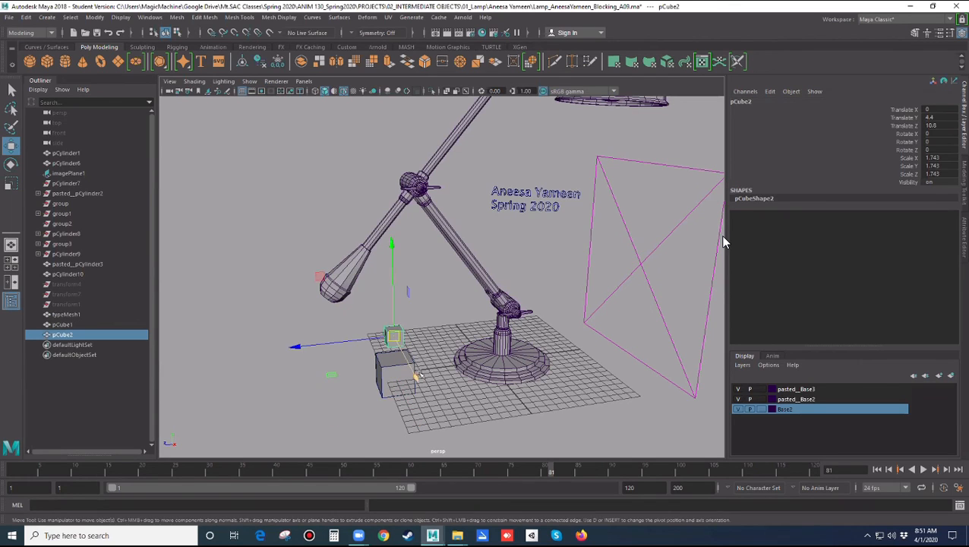
key("q")
left_click(401, 372, "shift")
key("p")
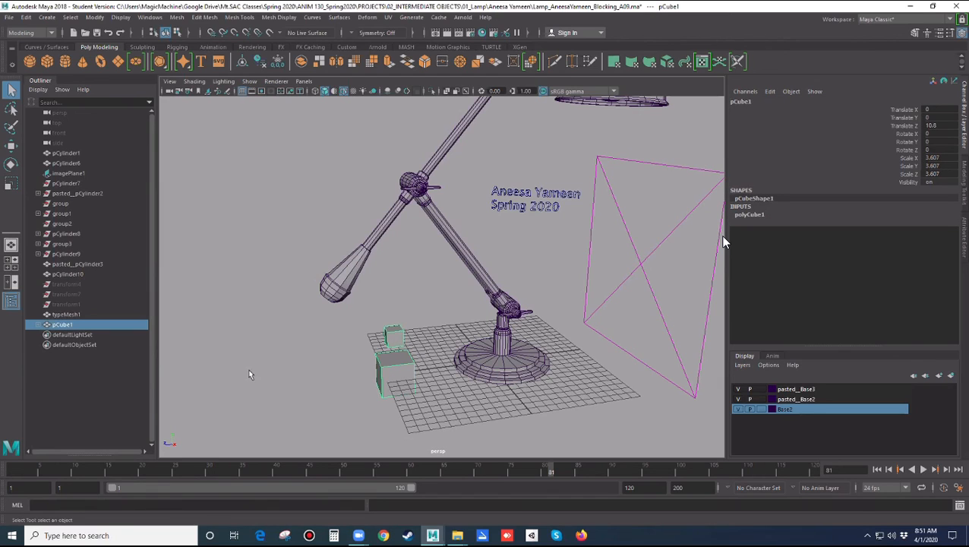
Expand pCube1 in the Outliner and select parent and child cubes alternately to examine how the selection follows the hierarchy
left_click(38, 325)
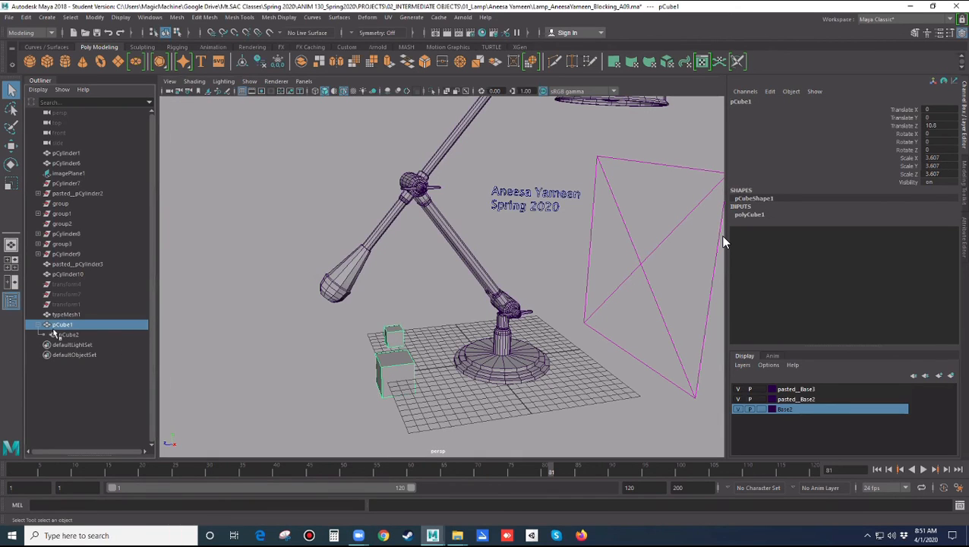
left_click(67, 334)
left_click(64, 324)
left_click(72, 334)
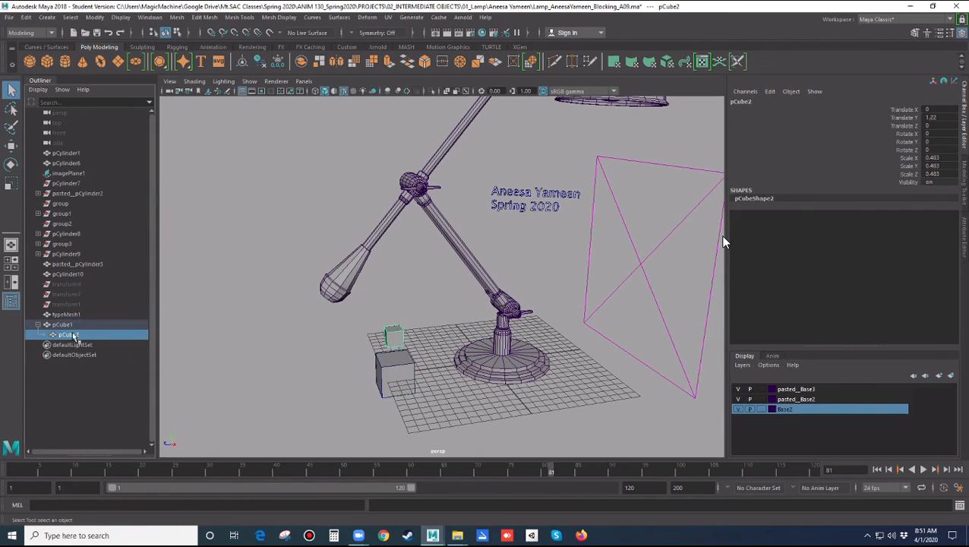
left_click(75, 325)
left_click(74, 333)
left_click(75, 325)
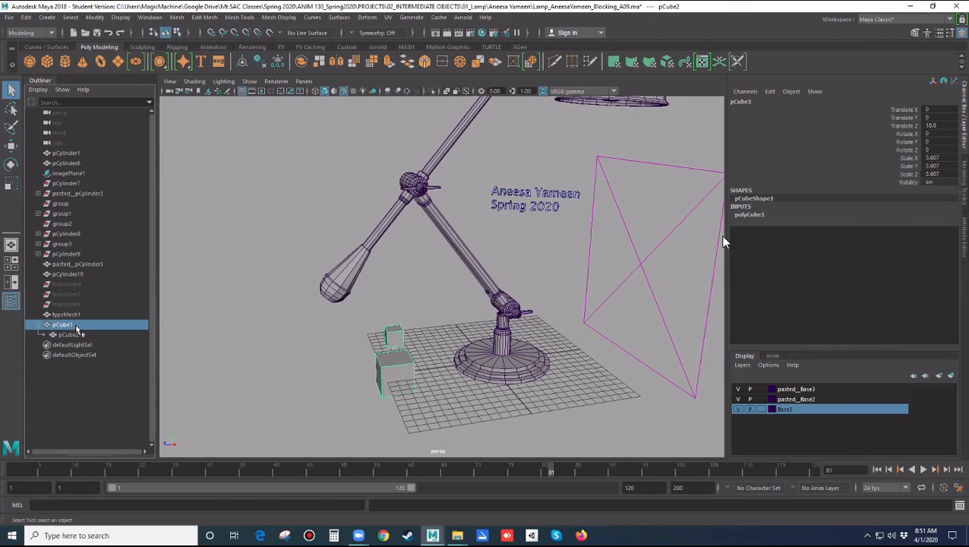
left_click(318, 374)
left_click(404, 339)
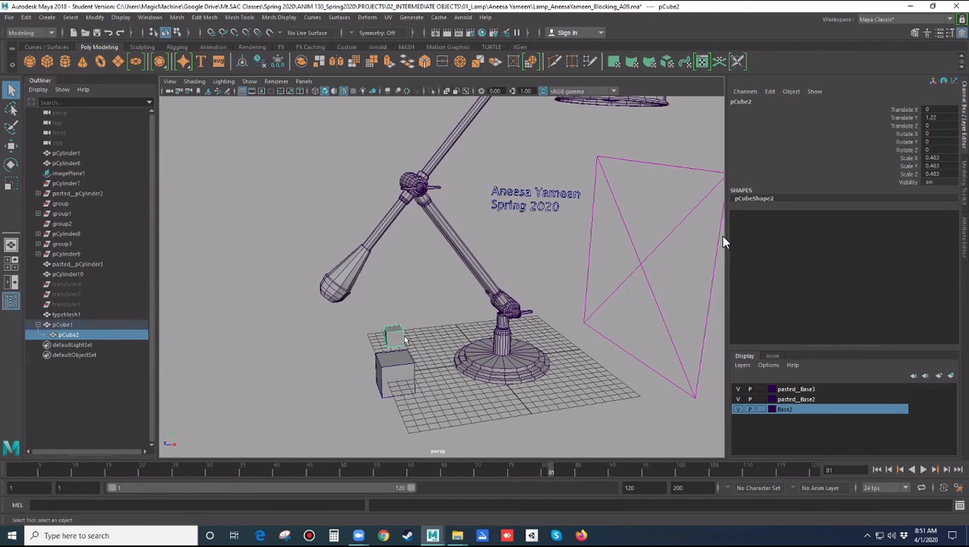
left_click(391, 368)
left_click(446, 403)
Move the parent cube with its child to about X 0.07, Y -0.8, Z 11.35
left_click(405, 388)
key("w")
mouse_move(397, 366)
left_mouse_down()
mouse_move(287, 355)
mouse_move(406, 380)
mouse_move(345, 387)
mouse_move(393, 384)
left_mouse_up()
Rotate only the small child cube freely to about 34, -3 and -37 degrees in X, Y and Z
left_click(406, 341)
left_click(389, 349)
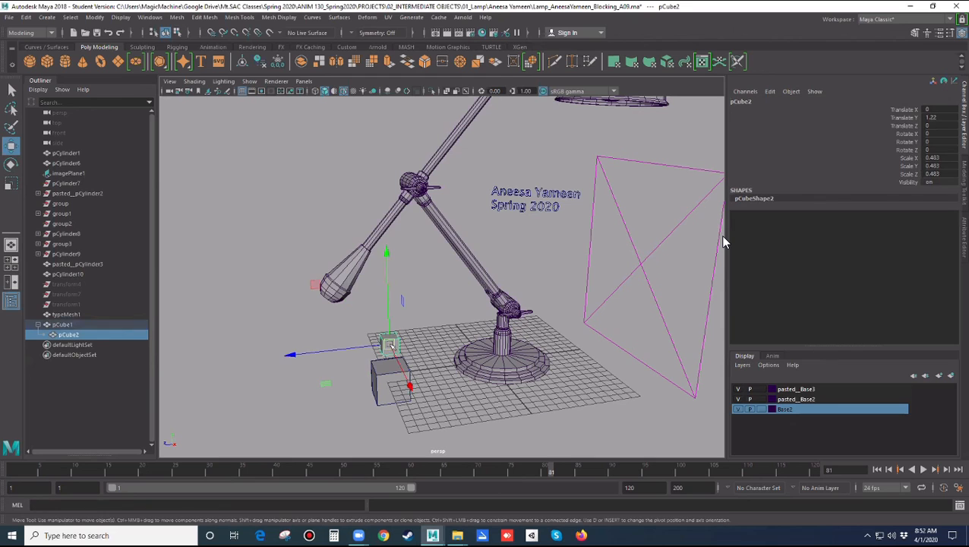
key("e")
left_click_drag(368, 321, 329, 379)
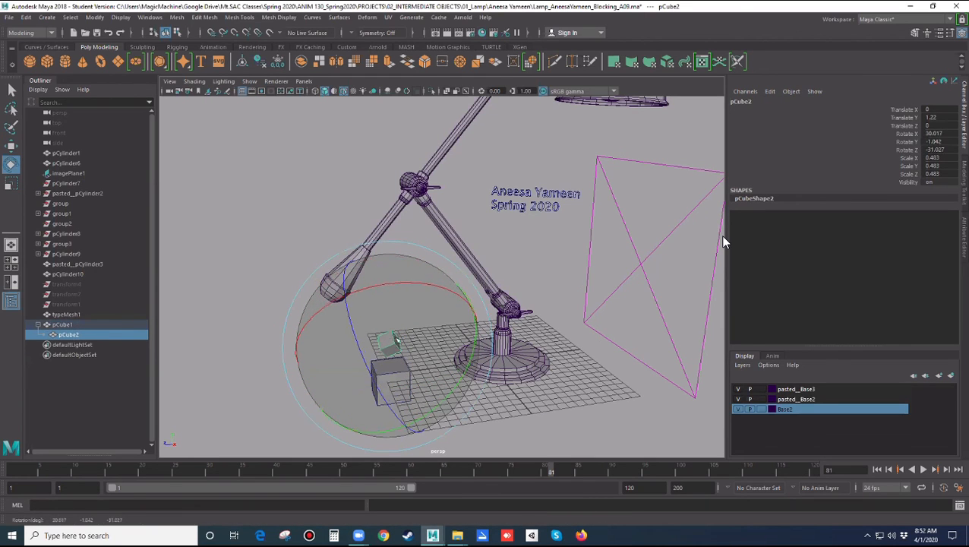
Move the parent and child cubes in turn by stepping through the hierarchy, placing the parent at about X 0.8, Y -1.4, Z 9.6
left_click(442, 407)
left_click(400, 388)
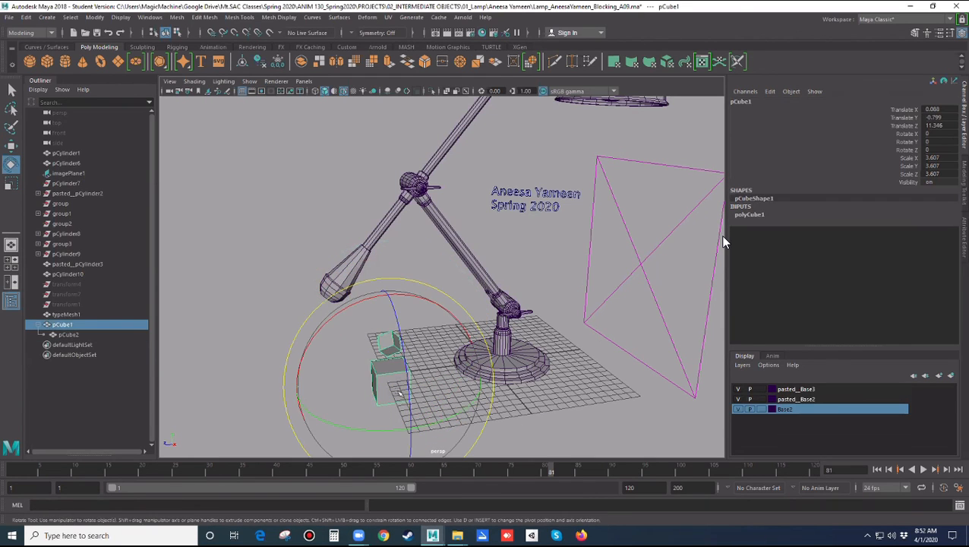
key("w")
left_click_drag(385, 386, 401, 373)
key("Down")
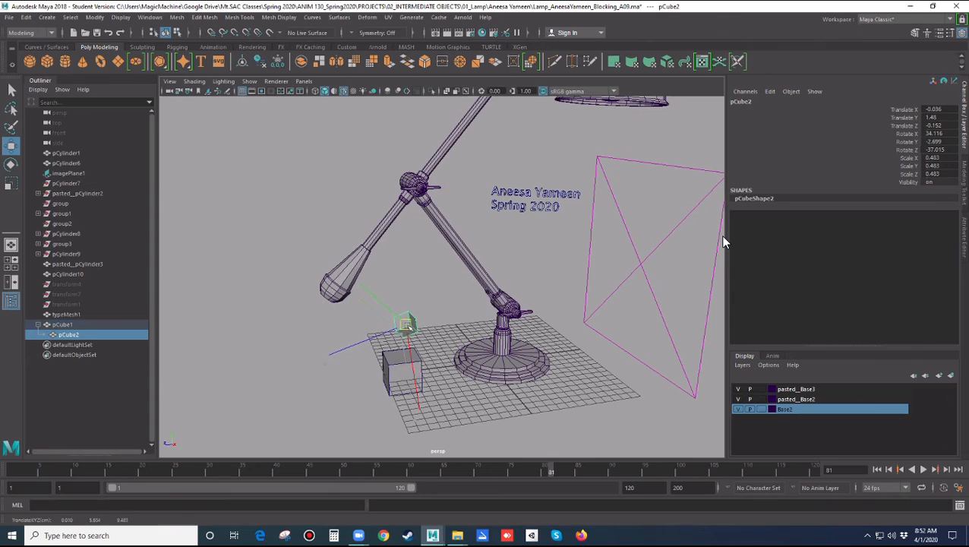
key("Up")
mouse_move(400, 377)
left_mouse_down()
mouse_move(391, 368)
mouse_move(356, 372)
mouse_move(406, 386)
left_mouse_up()
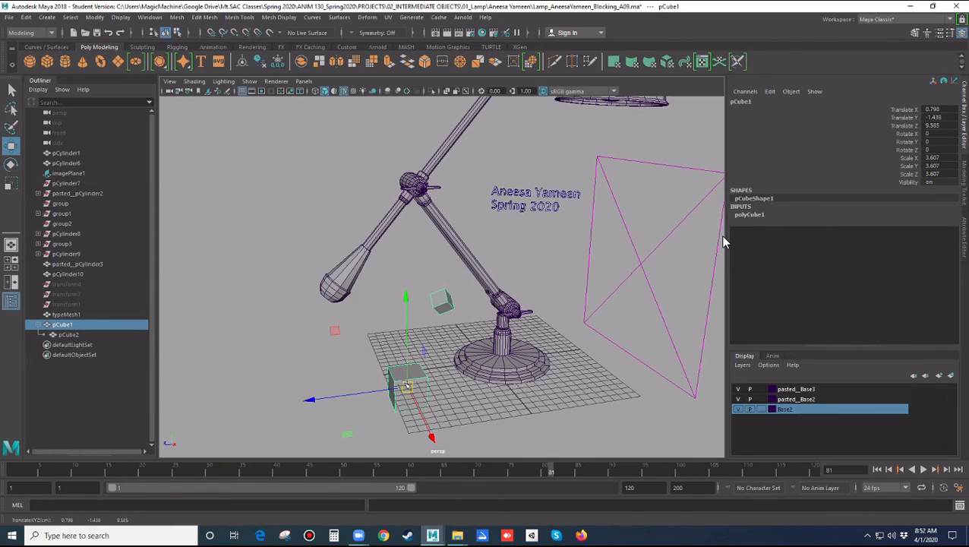
Undo the last move and delete the parent cube together with its child
left_click(723, 241)
key("ctrl+z")
key("Delete")
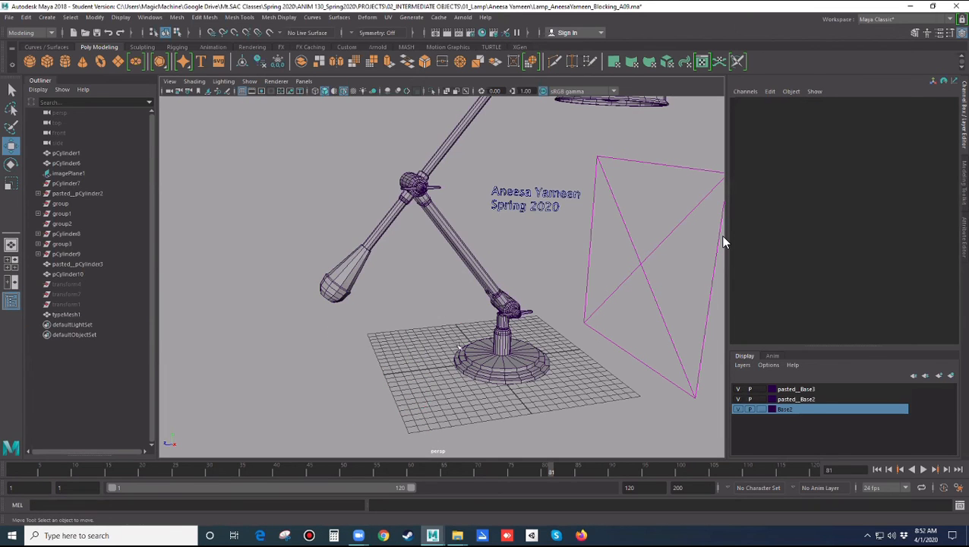
Limit the perspective view's displayed object types to polygons, so the image plane is not shown
scroll(458, 344, "down", 2)
middle_click_drag(536, 330, 502, 360, "alt")
mouse_move(502, 359)
left_mouse_down("alt")
mouse_move(479, 366)
mouse_move(487, 367)
left_mouse_up("alt")
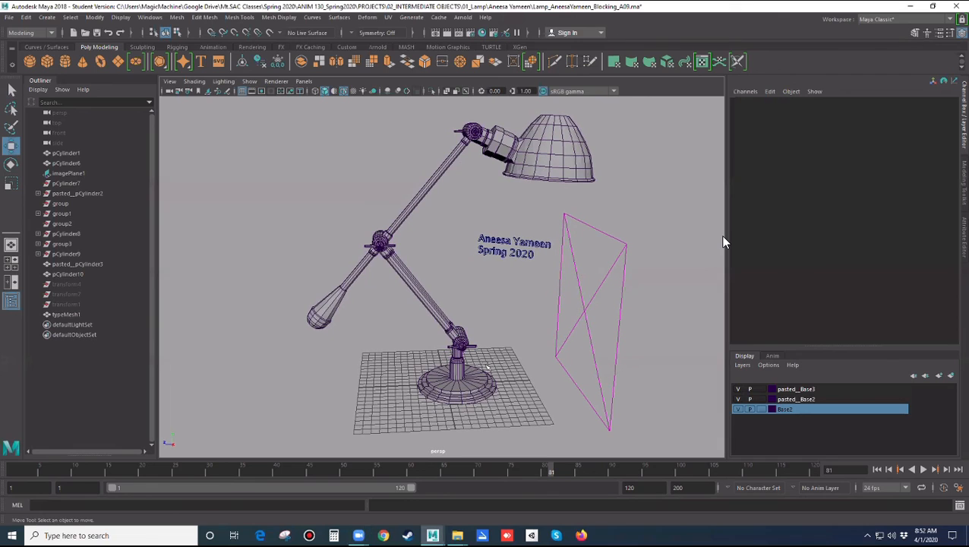
left_click(539, 310)
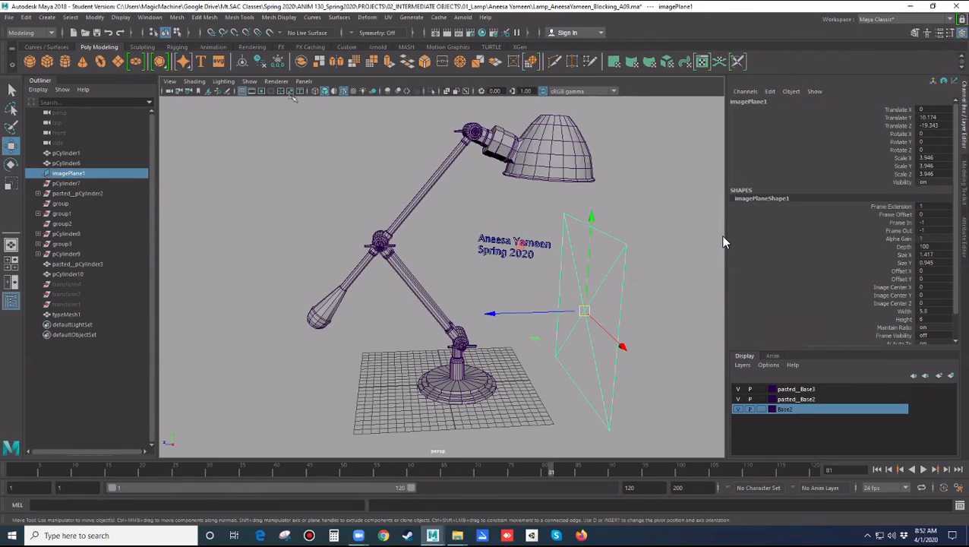
left_click(249, 81)
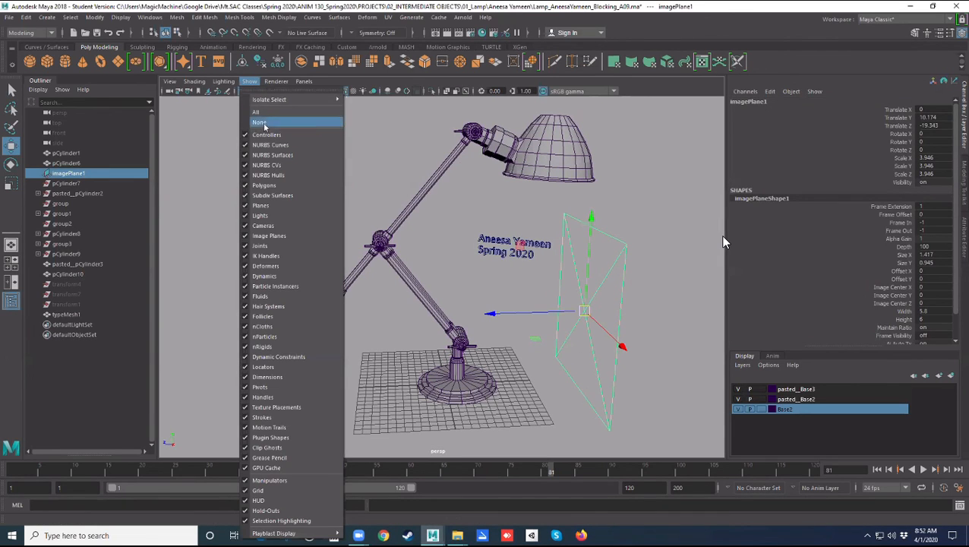
left_click(259, 122)
left_click(250, 82)
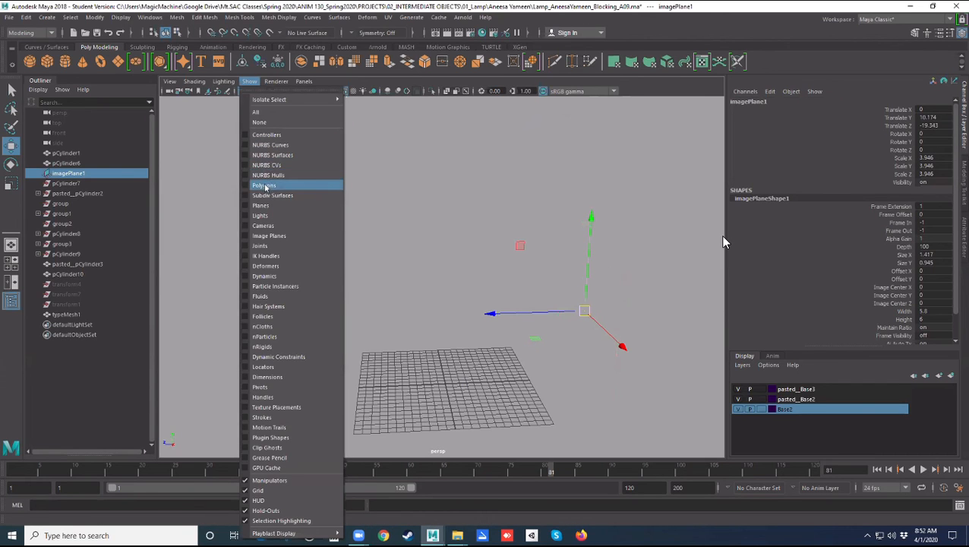
left_click(264, 184)
left_click(370, 259)
left_click(491, 305)
Hide the text mesh beside the lamp, and undo the hiding
left_click_drag(510, 310, 534, 186, "alt")
left_click_drag(491, 305, 470, 282, "alt")
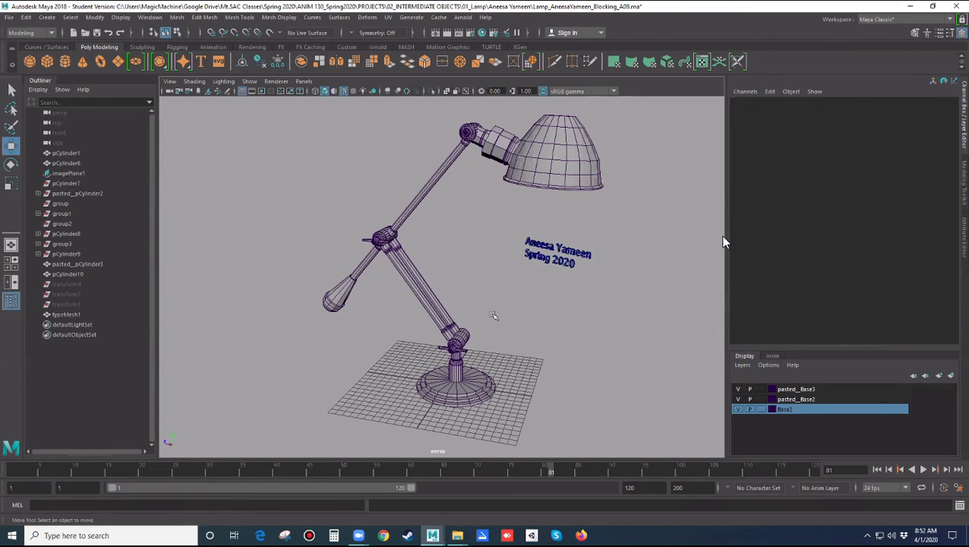
left_click_drag(524, 310, 548, 307, "alt")
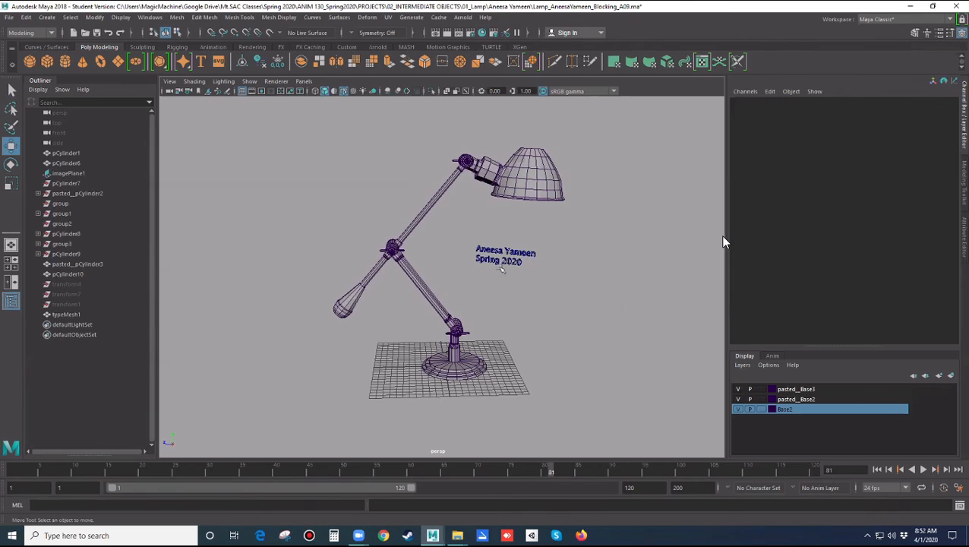
left_click(532, 251)
key("ctrl+h")
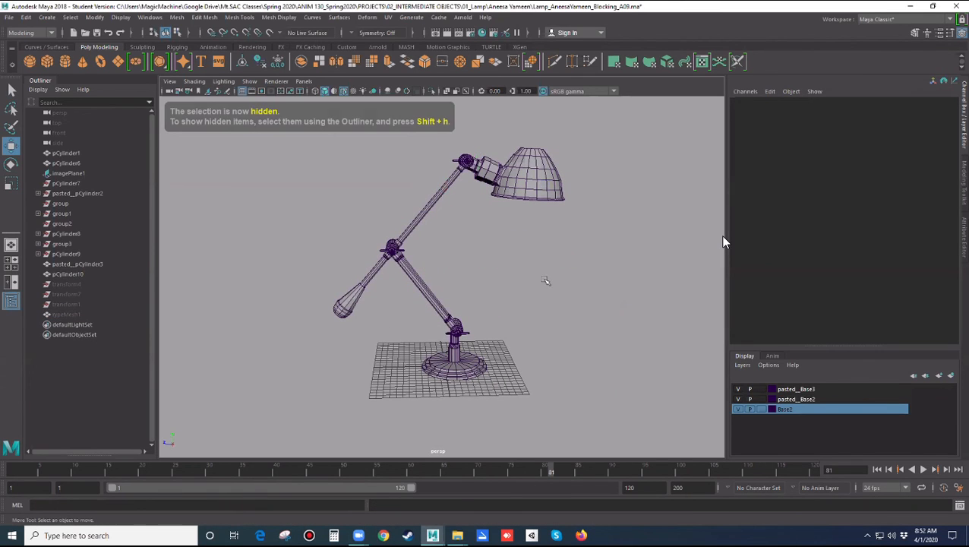
left_click_drag(516, 289, 510, 291, "alt")
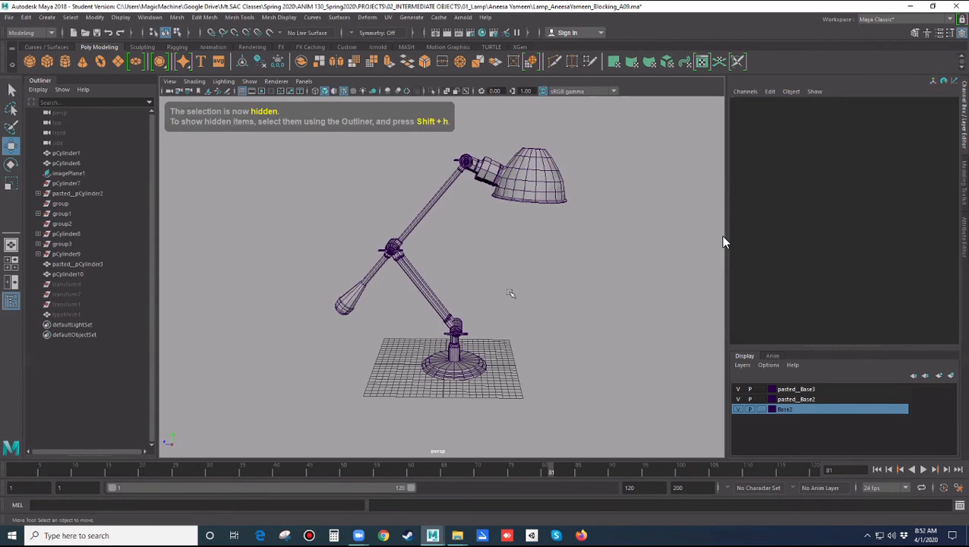
key("ctrl+z")
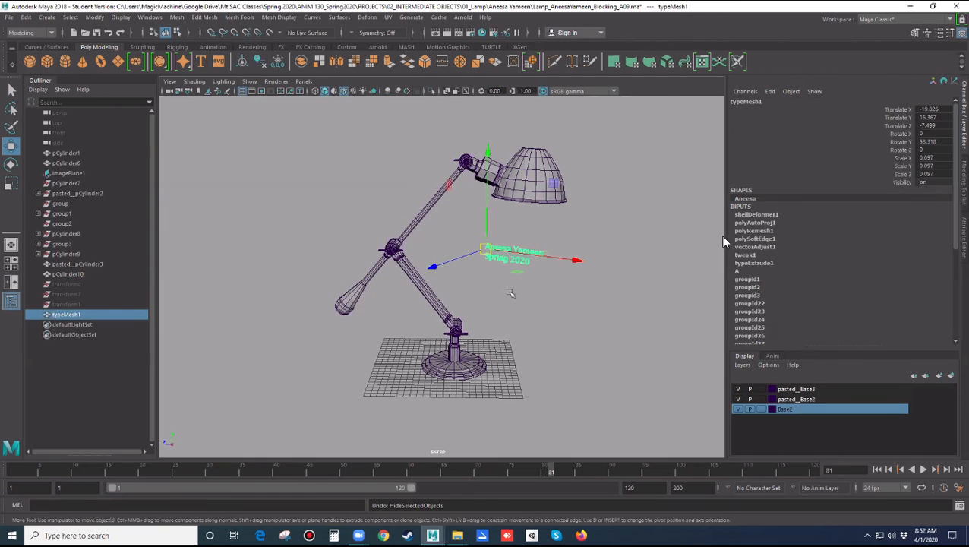
Review the Hide commands for the selected text mesh and hide typeMesh1
left_click(515, 275)
left_click(517, 262)
left_click(120, 17)
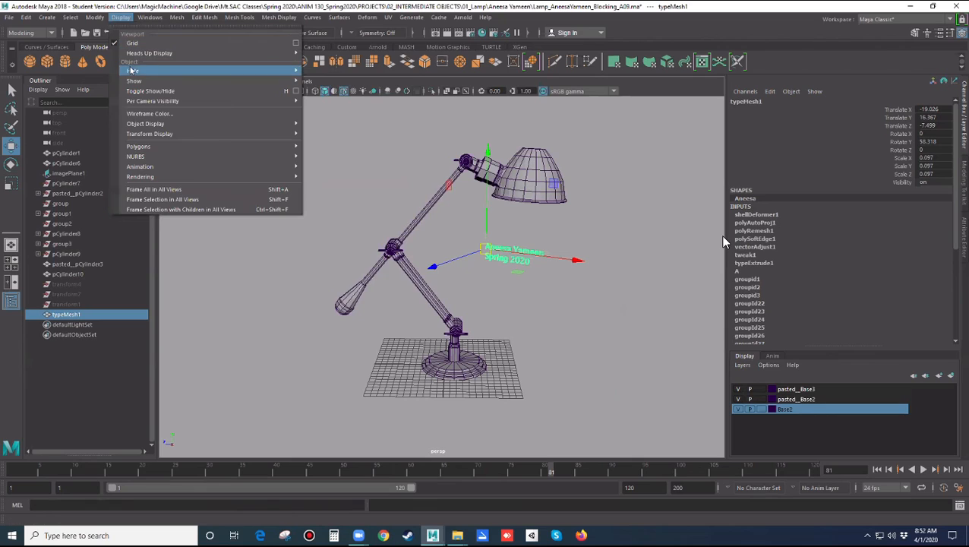
mouse_move(243, 70)
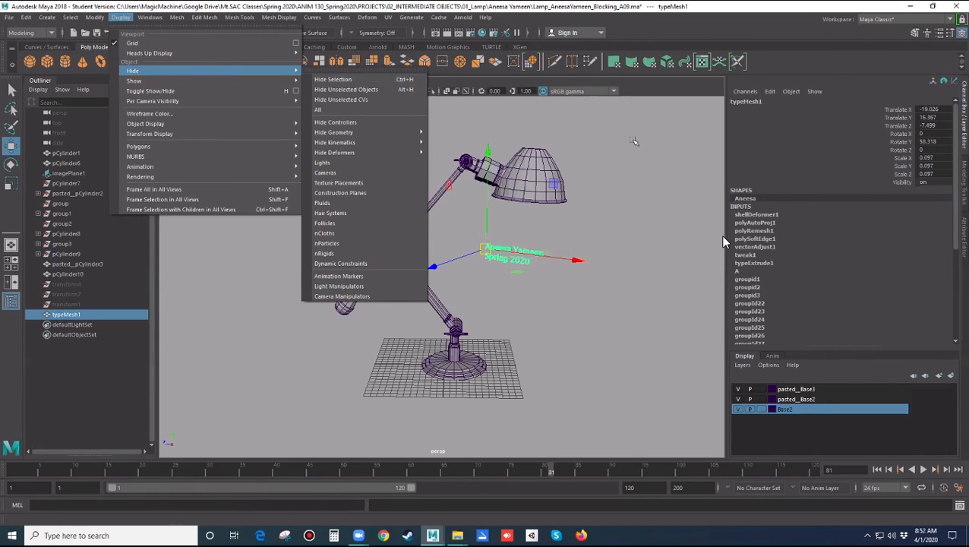
key("ctrl+h")
left_click_drag(549, 280, 512, 247)
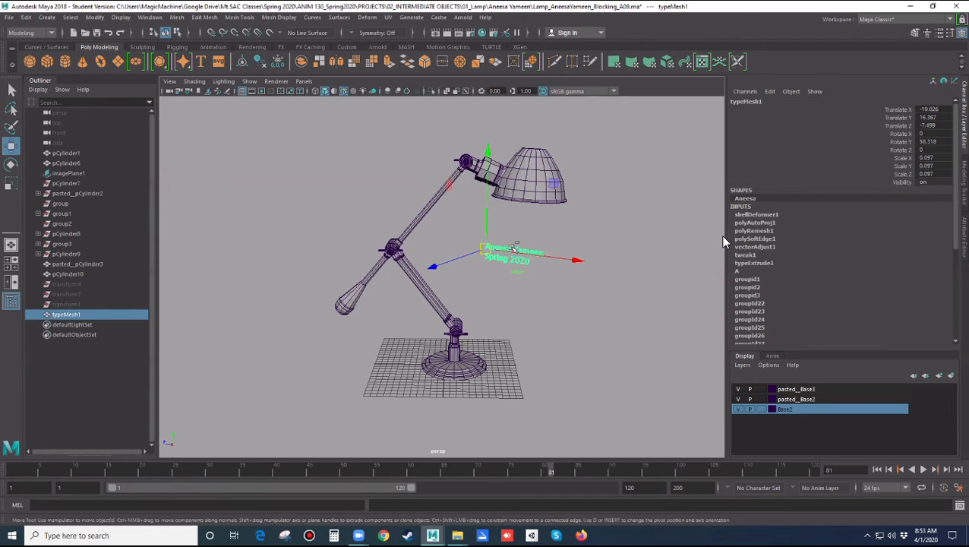
key("ctrl+h")
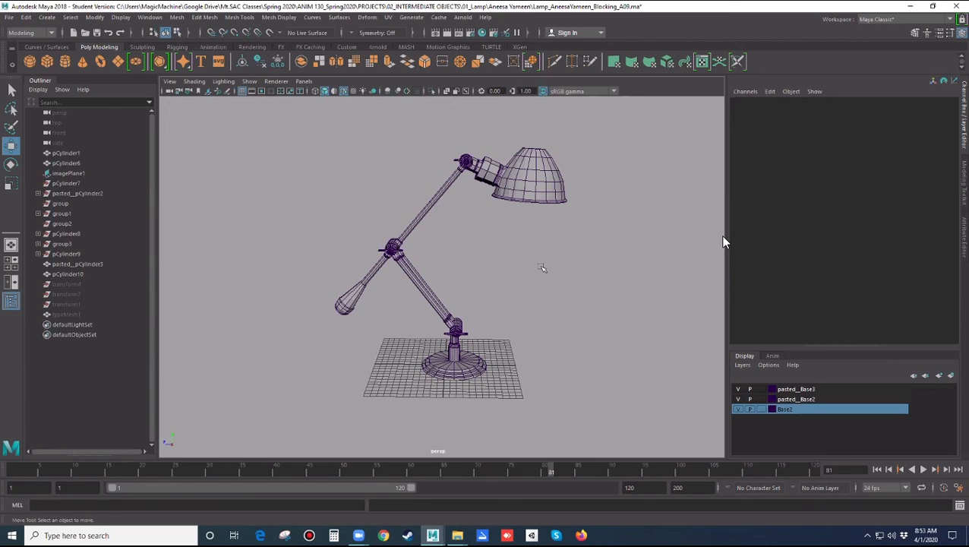
Select the hidden typeMesh1 and its neighbouring transform alternately in the Outliner to examine how hidden objects are listed
left_click(59, 319)
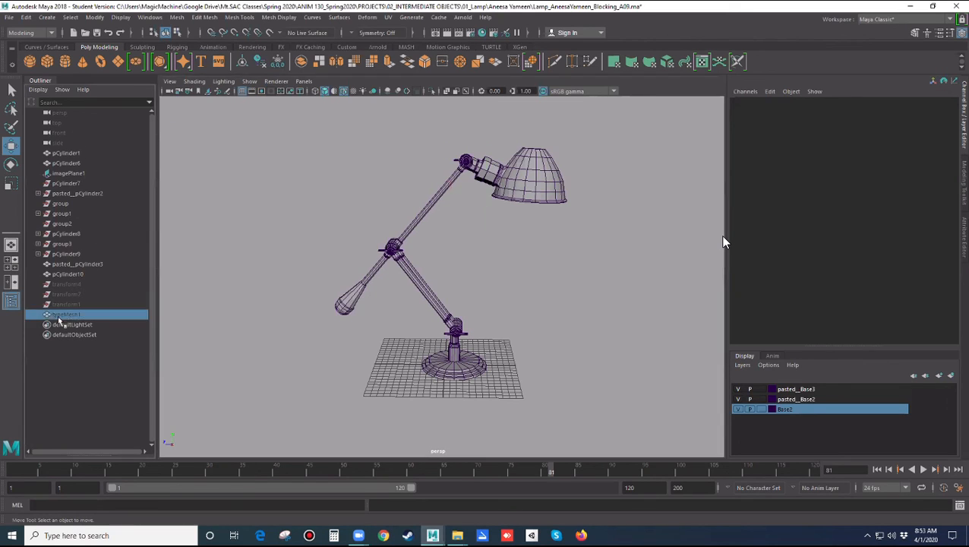
key("Up")
key("Down")
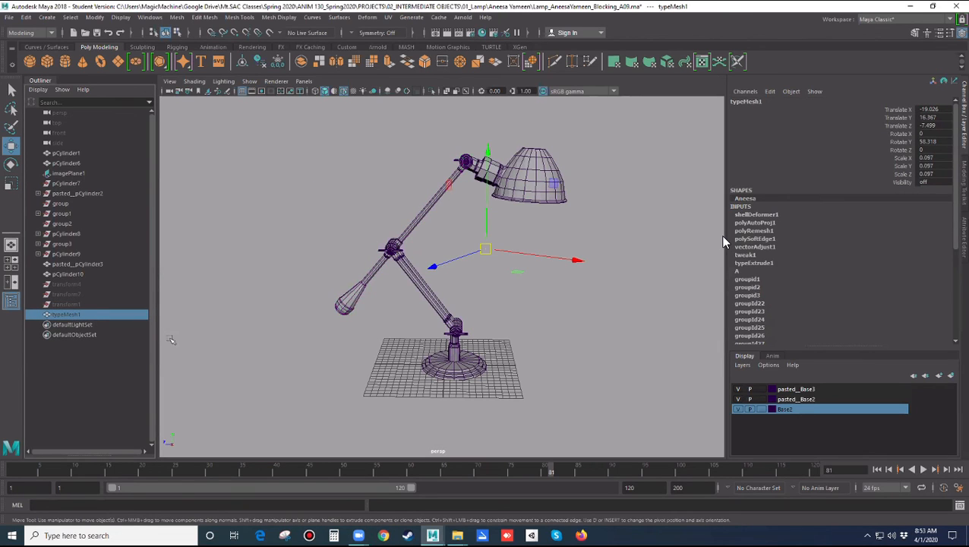
left_click(88, 305)
left_click(61, 314)
left_click(74, 305)
left_click(71, 314)
key("Up")
Apply Hide Selection to typeMesh1, review the Hide and Show commands, and make the mesh visible with Show Selection
left_click(68, 315)
key("ctrl+h")
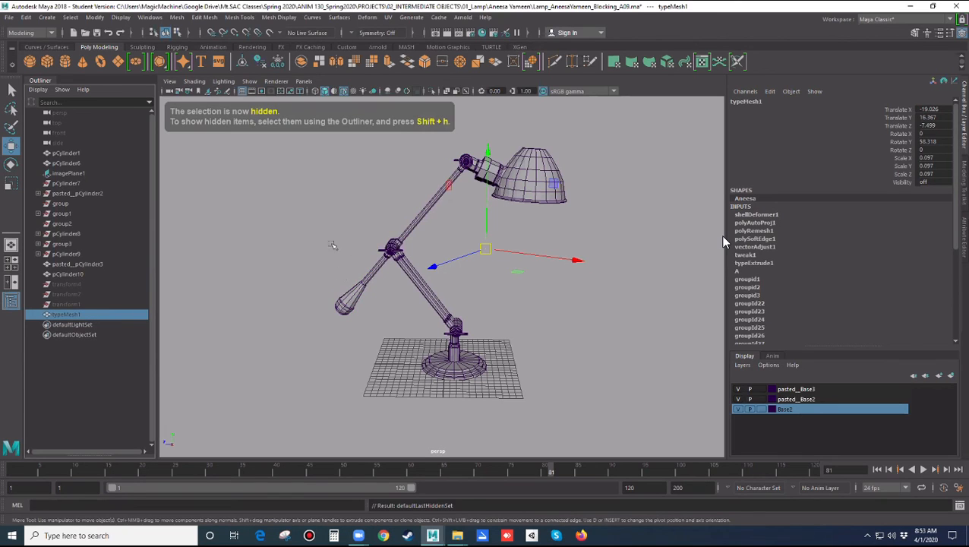
left_click(122, 17)
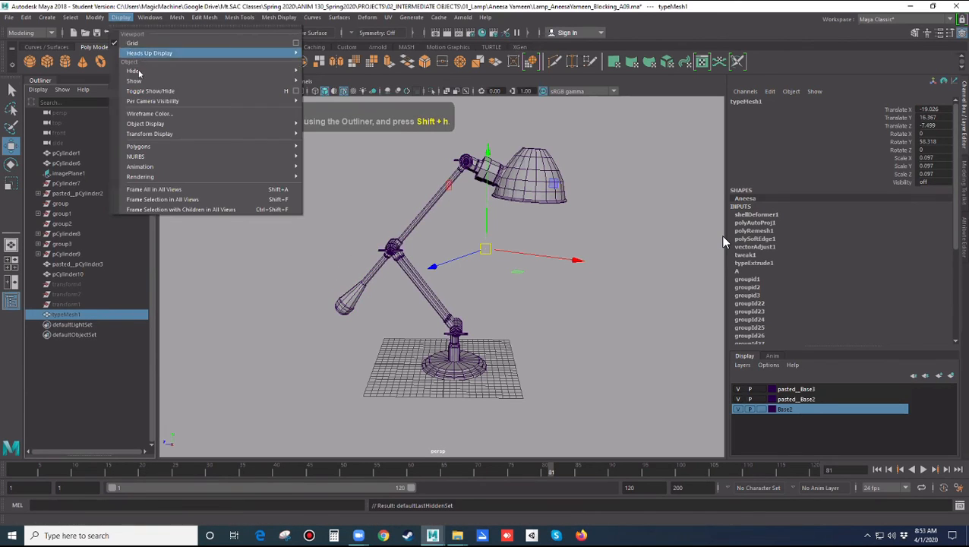
mouse_move(182, 72)
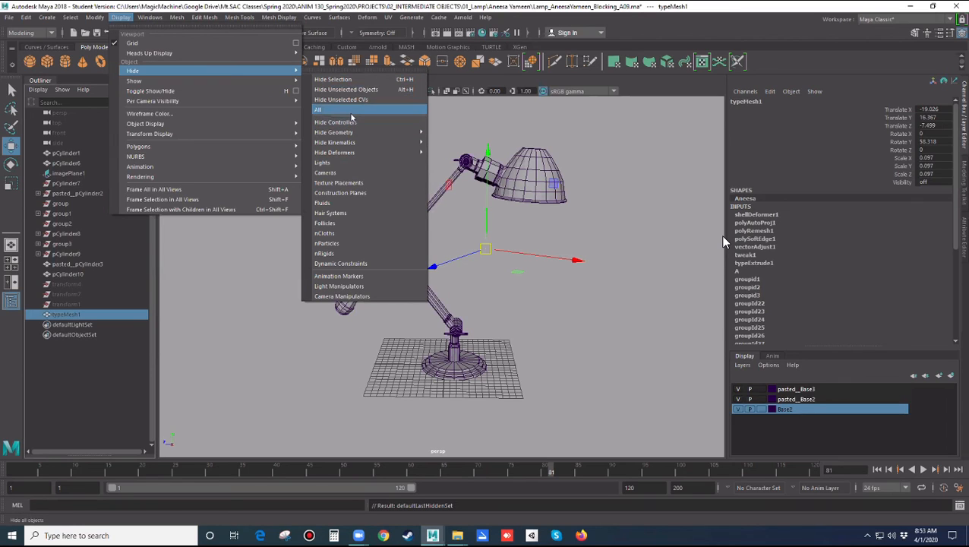
mouse_move(146, 87)
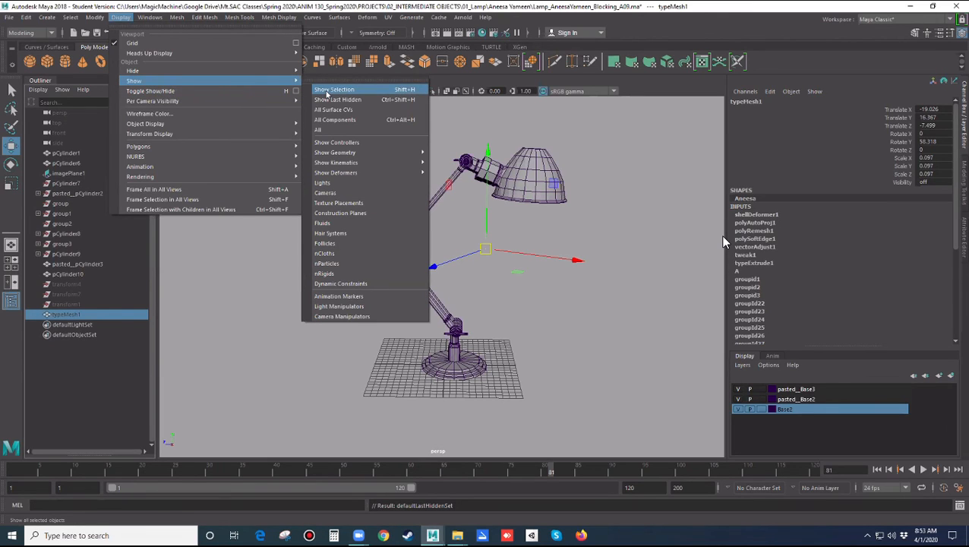
left_click(326, 90)
left_click(616, 329)
Hide the text mesh, try Show Selection with nothing selected, and select typeMesh1 from the Outliner before clearing the selection
left_click(539, 261)
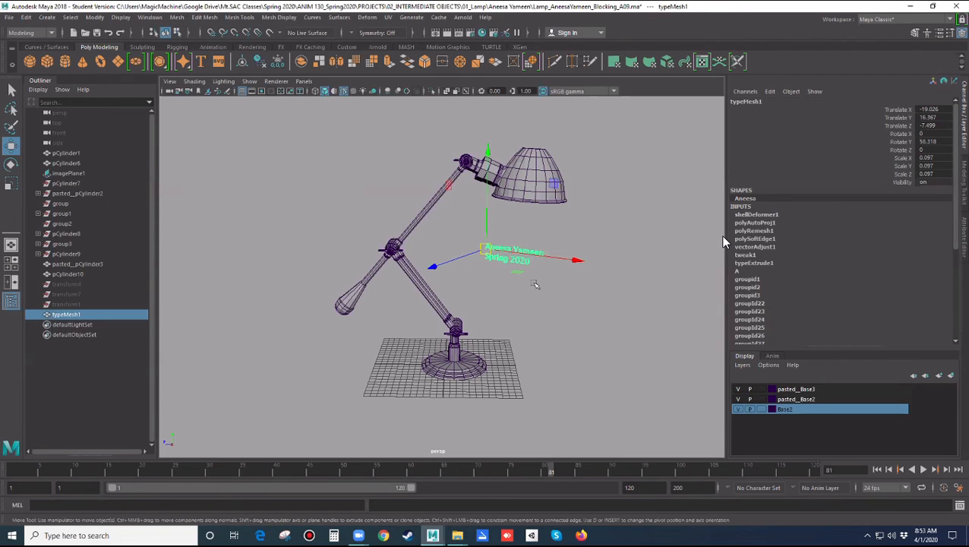
key("ctrl+h")
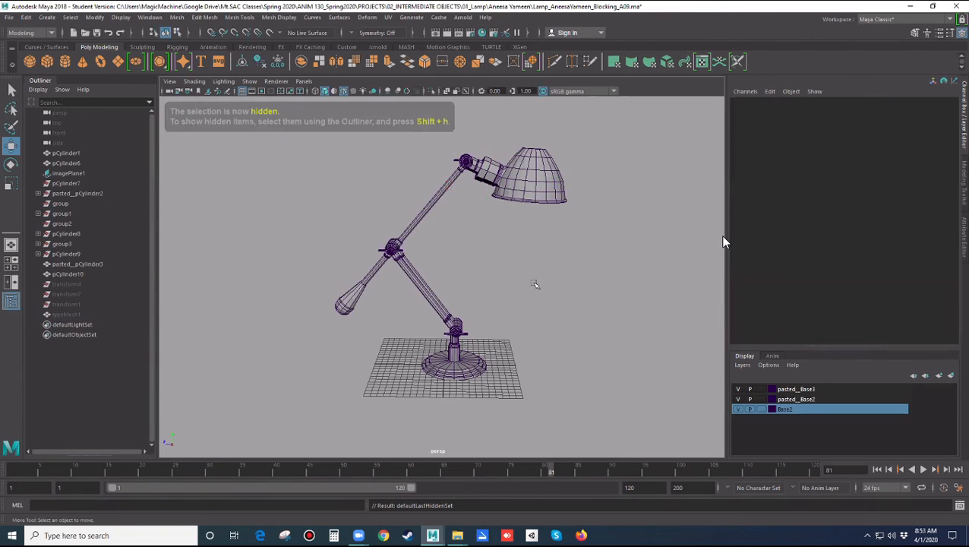
key("shift+h")
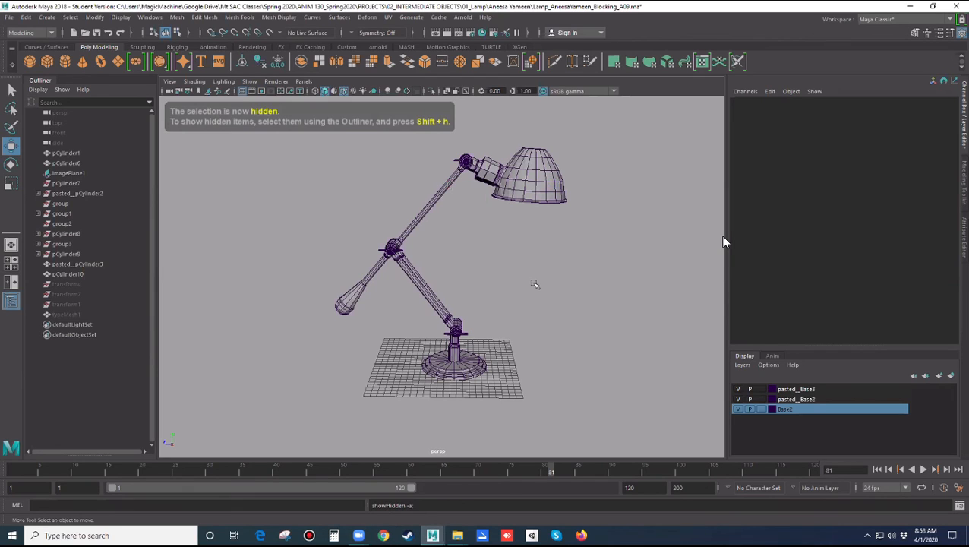
left_click(79, 313)
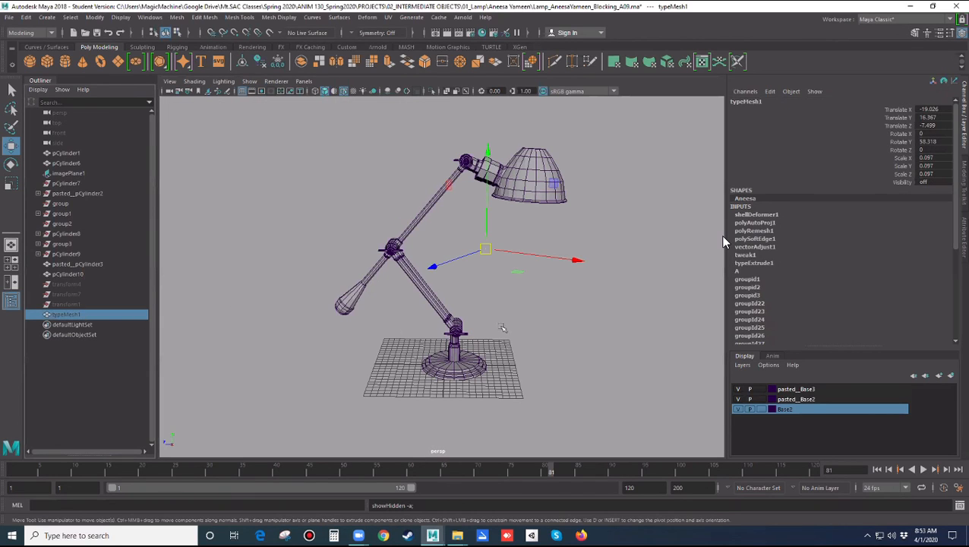
left_click(536, 325)
left_click_drag(558, 323, 532, 328, "alt")
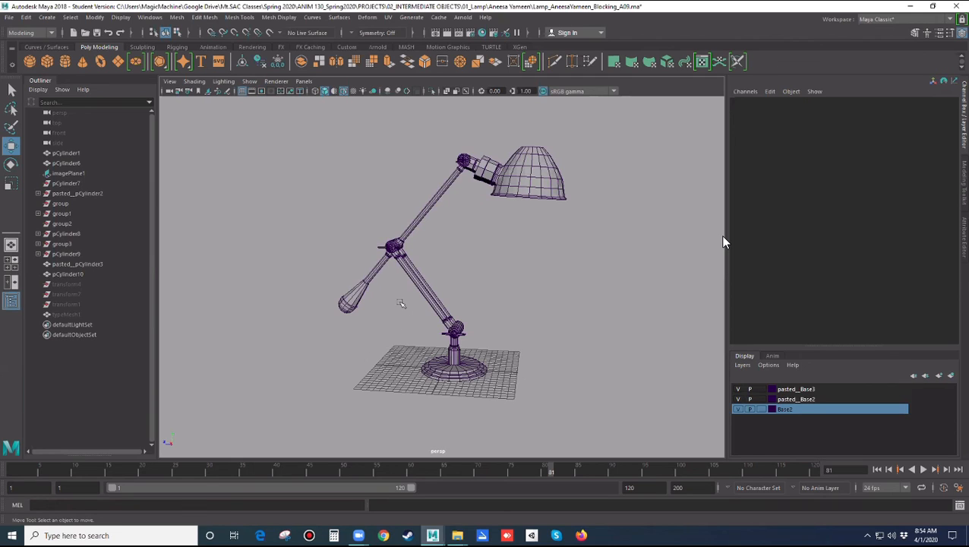
Select the lamp's lower arm and its shade in turn and examine the construction history inputs listed for each
left_click(445, 306)
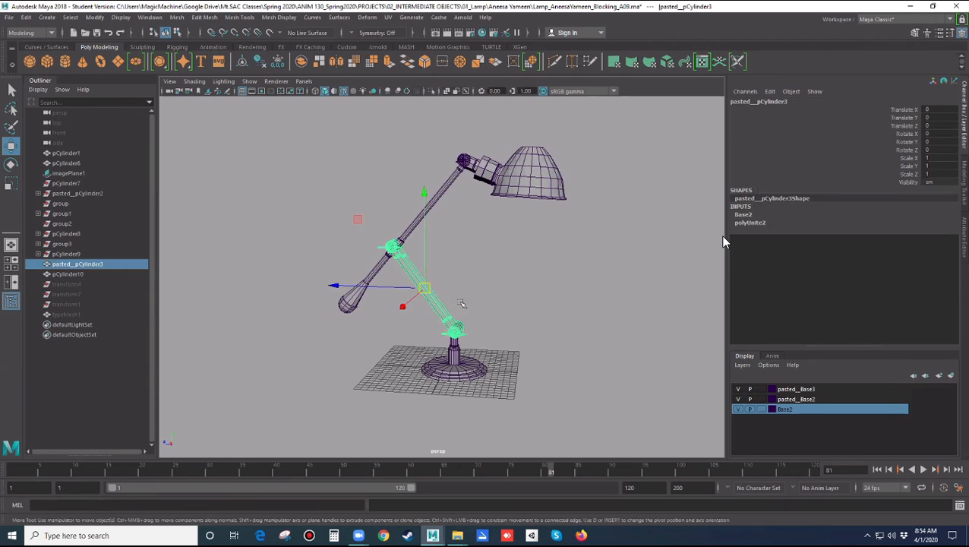
left_click(535, 194)
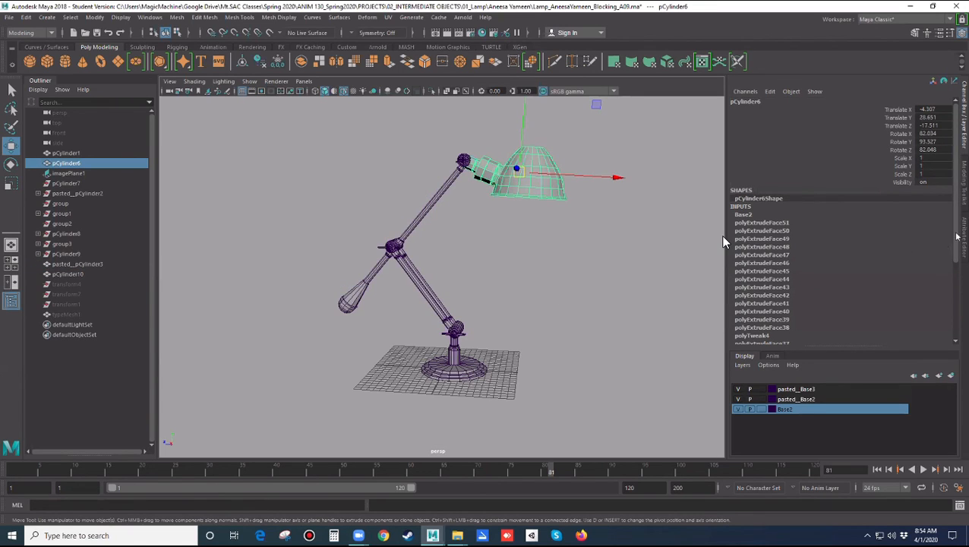
left_click_drag(957, 224, 960, 291)
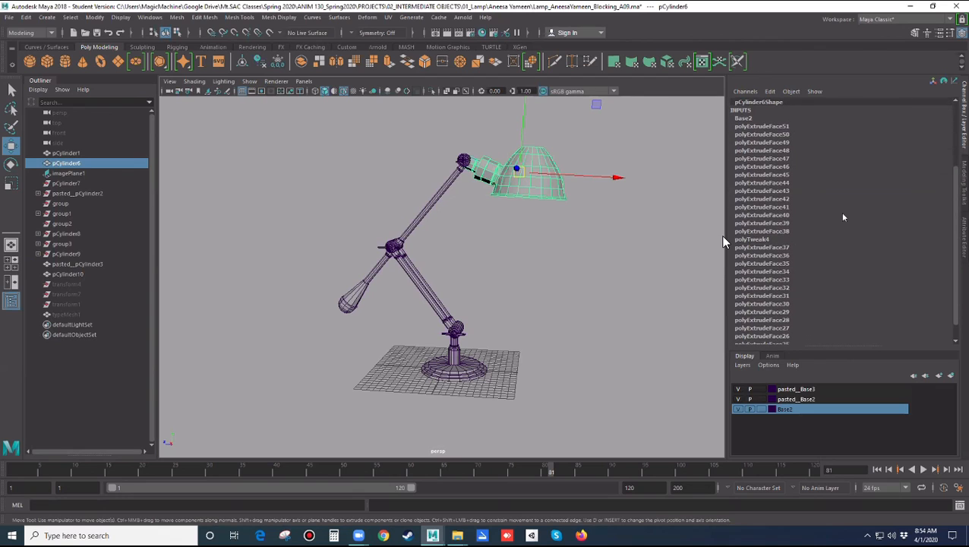
left_click_drag(954, 276, 954, 199)
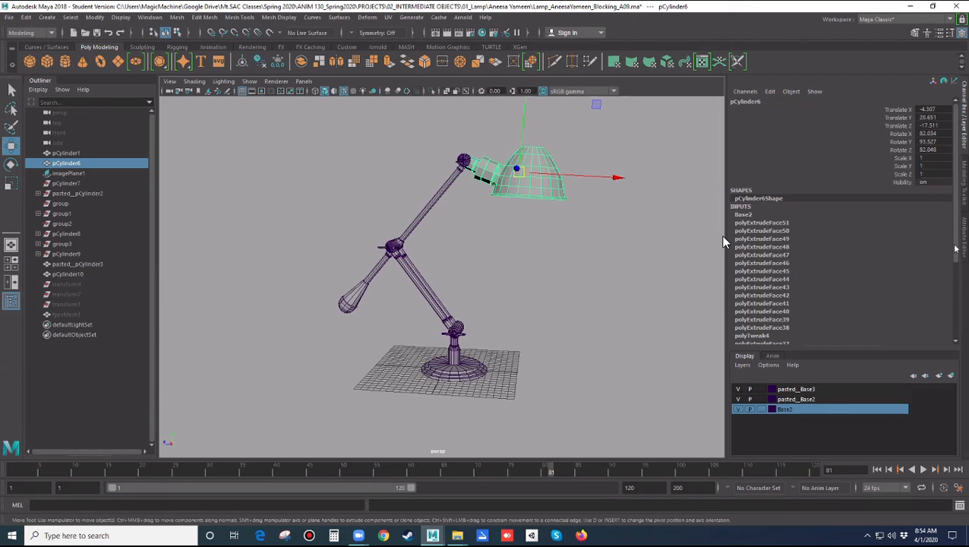
scroll(857, 285, "down", 5)
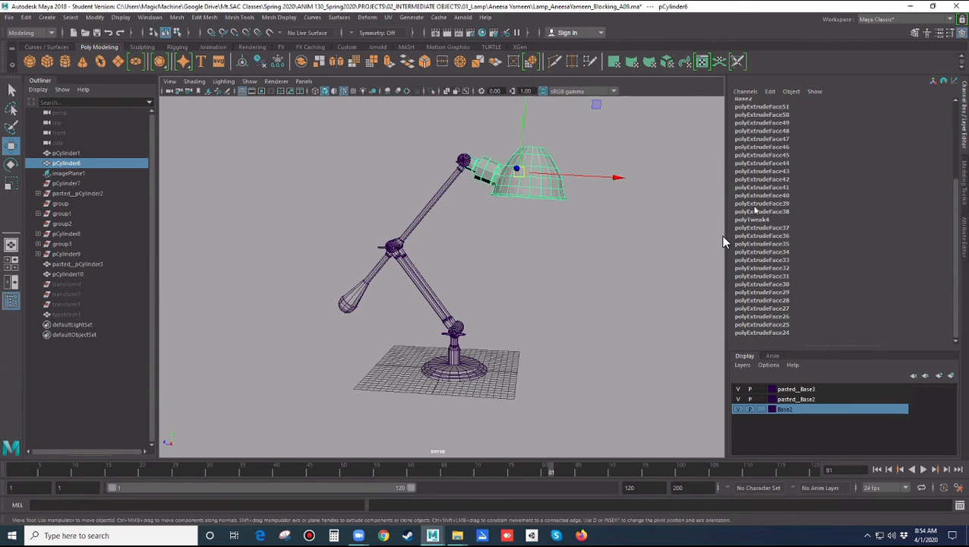
left_click(517, 257)
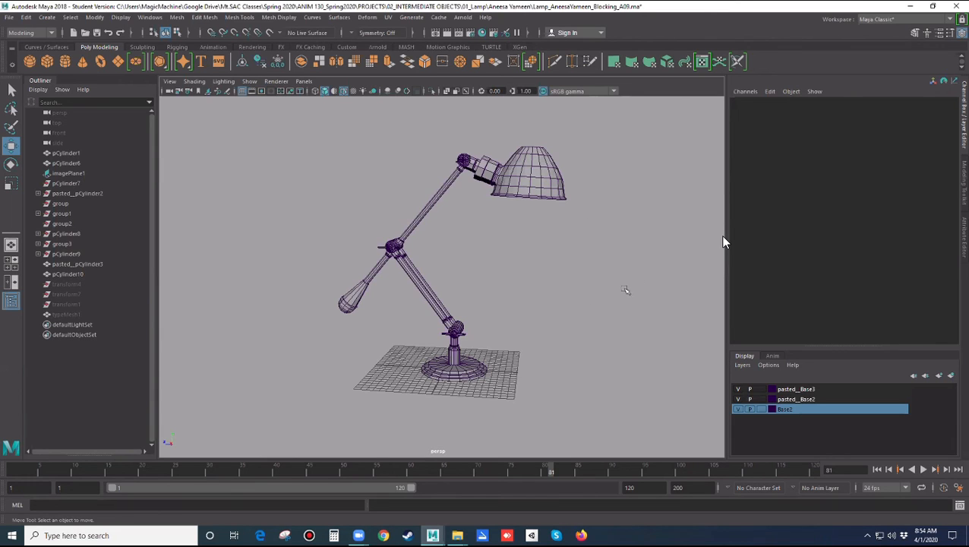
Select every object from pCylinder1 through typeMesh1 and delete their construction history by type
mouse_move(614, 281)
left_mouse_down("alt")
mouse_move(586, 284)
mouse_move(601, 289)
left_mouse_up("alt")
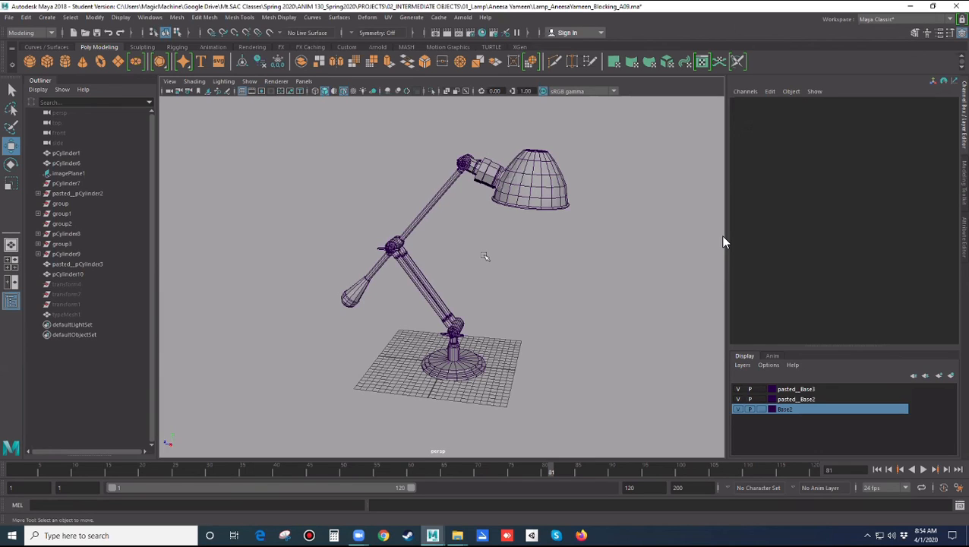
left_click(79, 154)
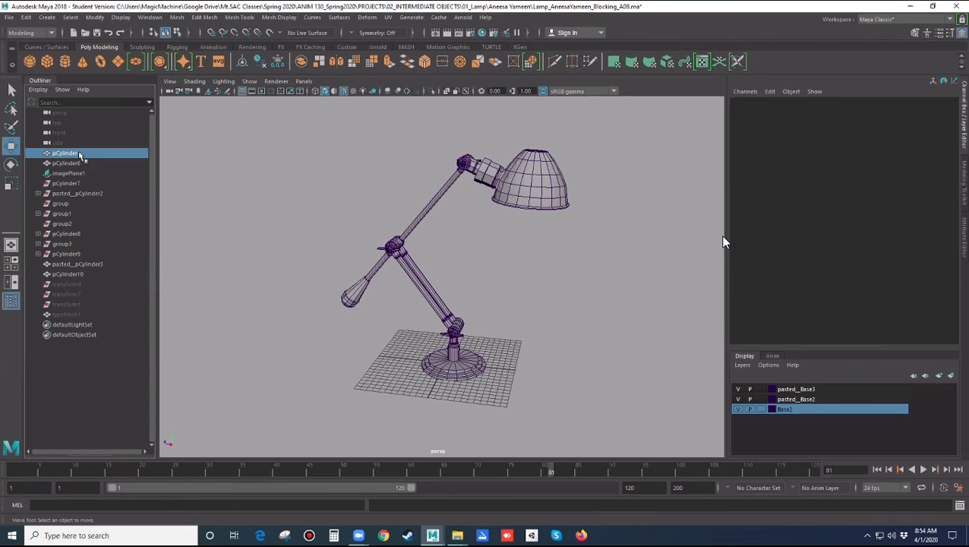
left_click(74, 315, "shift")
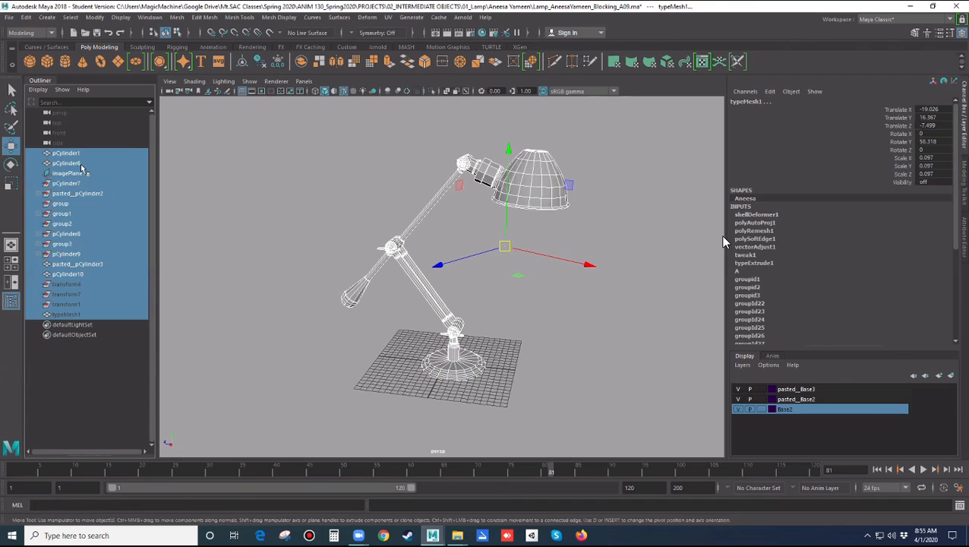
left_click(27, 18)
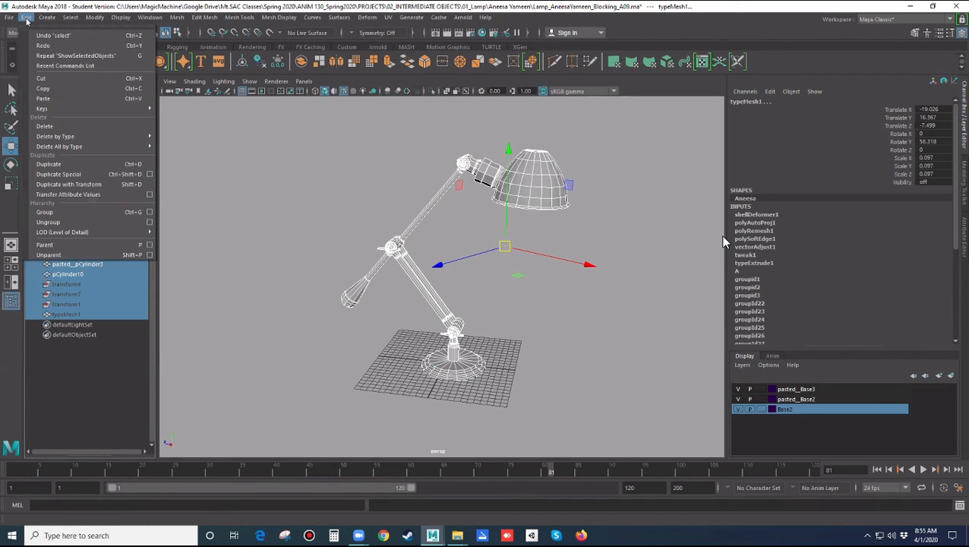
mouse_move(47, 138)
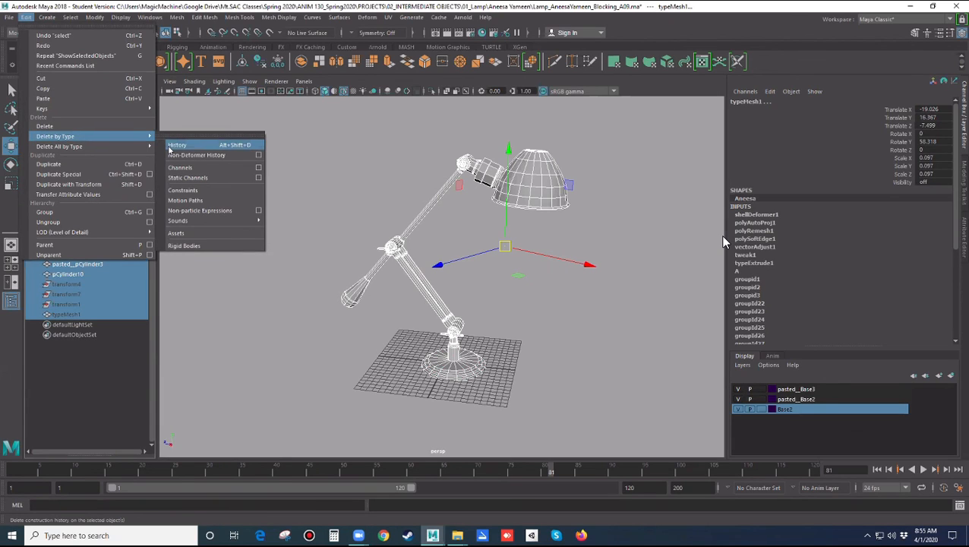
mouse_move(78, 148)
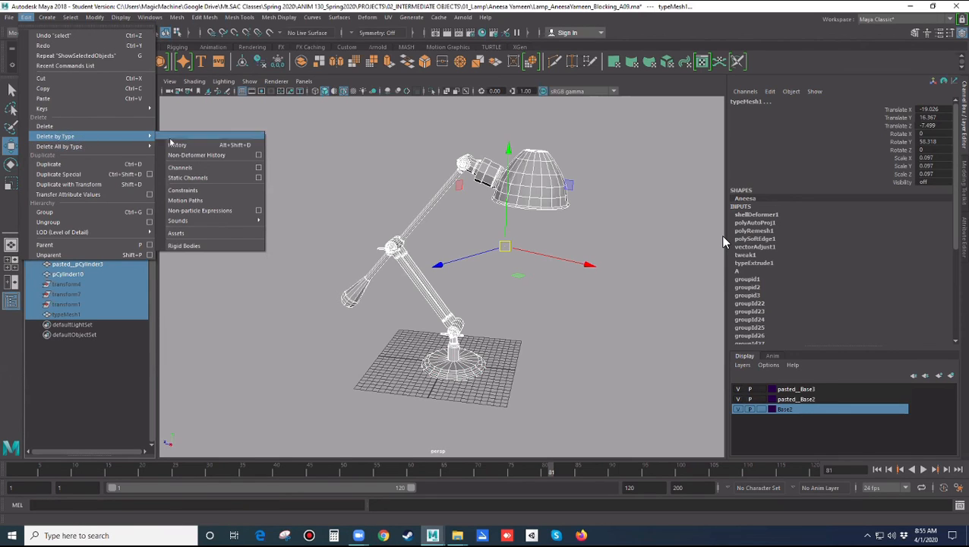
left_click(178, 145)
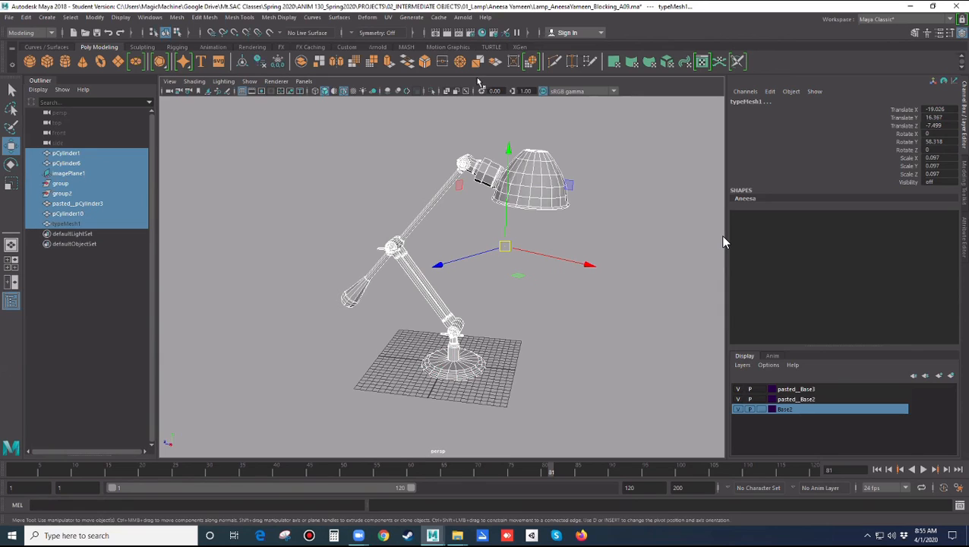
Undo the history deletion on the scene's objects and clear the selection
key("ctrl+z")
key("ctrl+z")
key("ctrl+z")
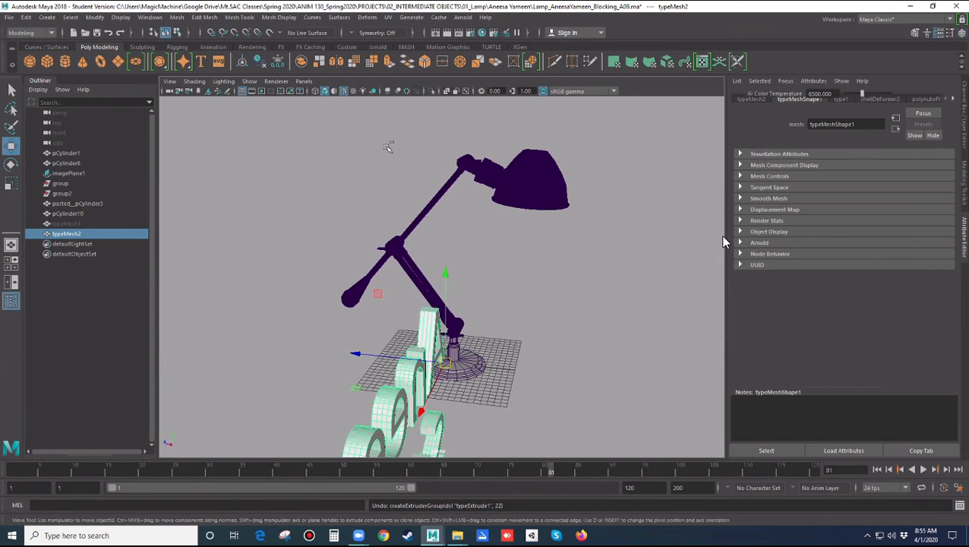
left_click(385, 205)
key("ctrl+z")
left_click_drag(606, 324, 574, 322, "alt")
left_click(574, 322)
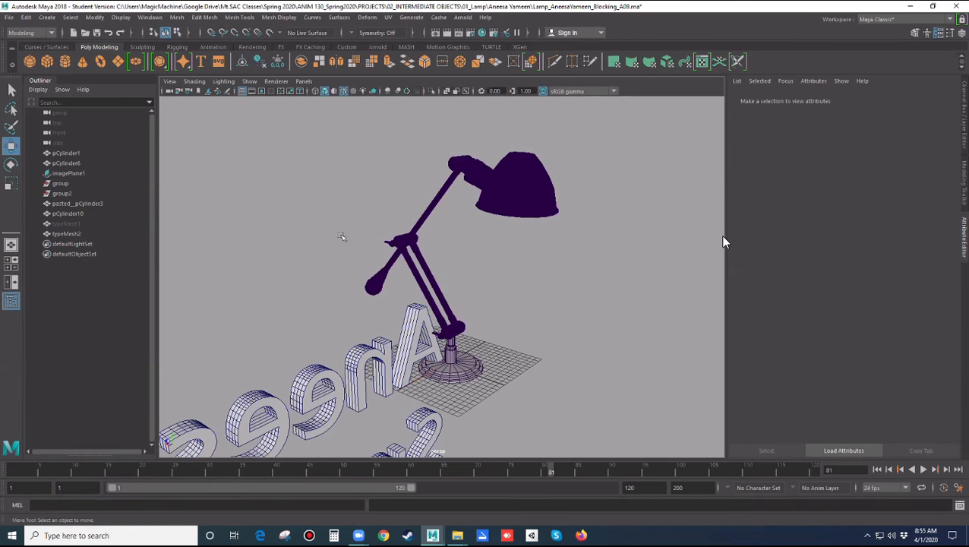
Reopen the most recent lamp scene, the Blocking_A09 file, without saving the current changes
left_click(10, 18)
mouse_move(91, 354)
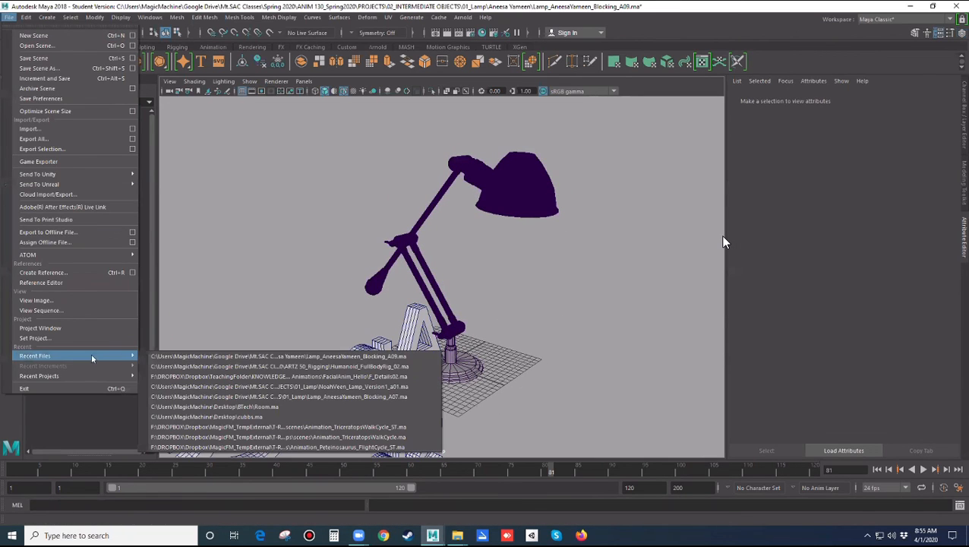
left_click(174, 357)
left_click(476, 278)
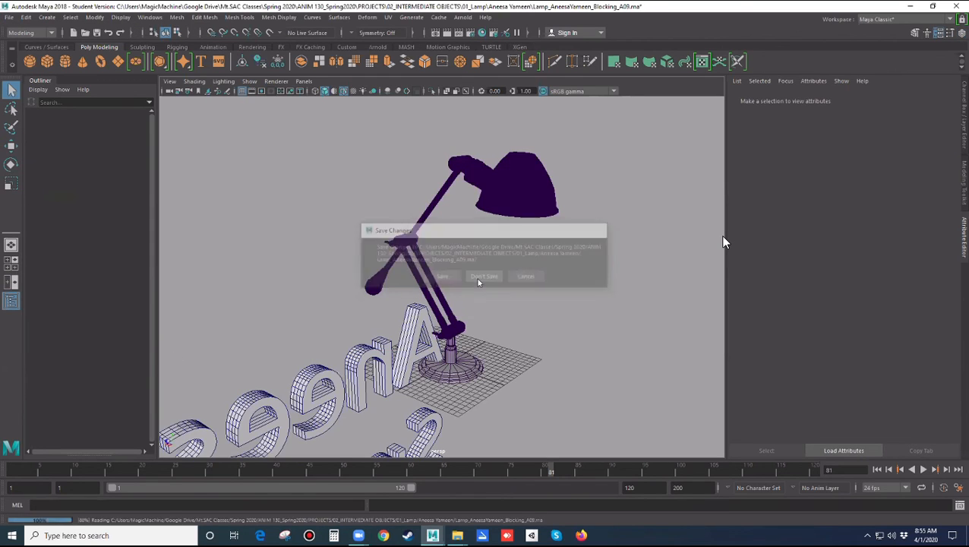
Hide the text mesh beside the lamp and the image plane in the reopened scene
left_click(366, 236)
scroll(442, 282, "down", 4)
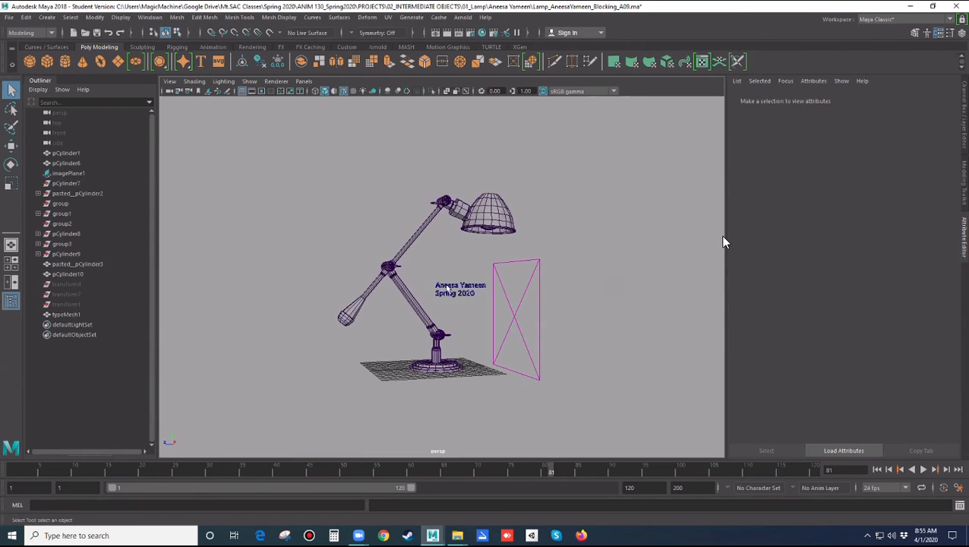
left_click_drag(455, 315, 435, 335, "alt")
left_click(478, 255)
key("ctrl+h")
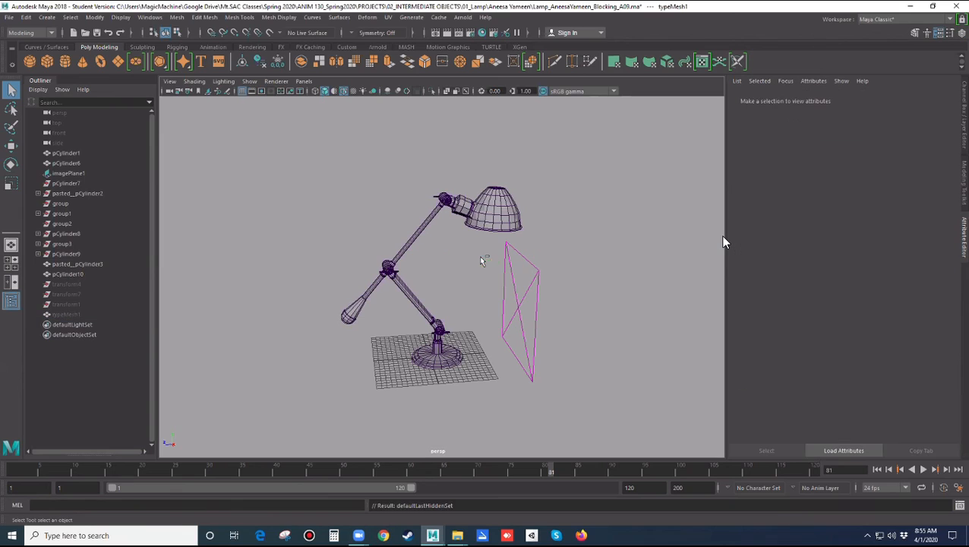
left_click(517, 282)
key("ctrl+h")
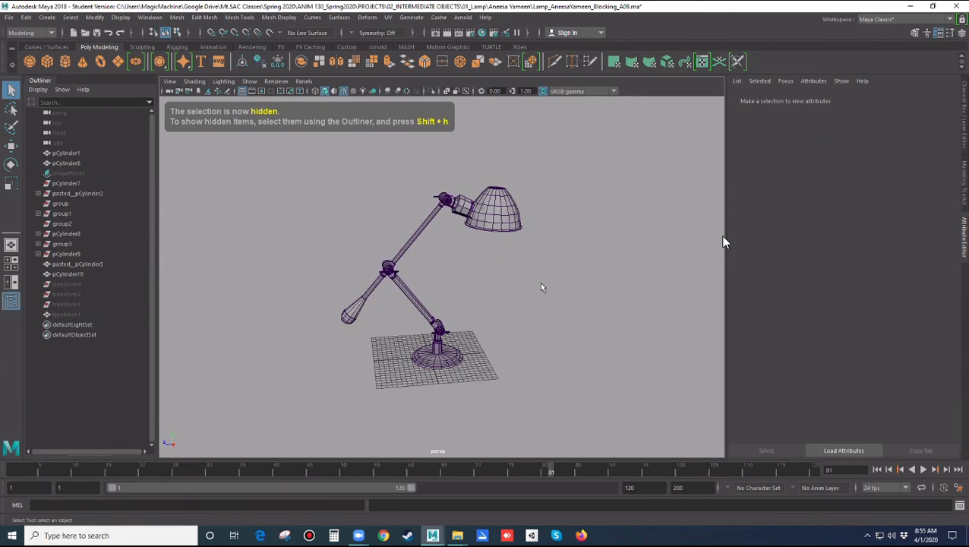
Select all the visible lamp pieces and delete their construction history by type
left_click_drag(539, 283, 492, 254, "alt")
left_click_drag(604, 152, 248, 449)
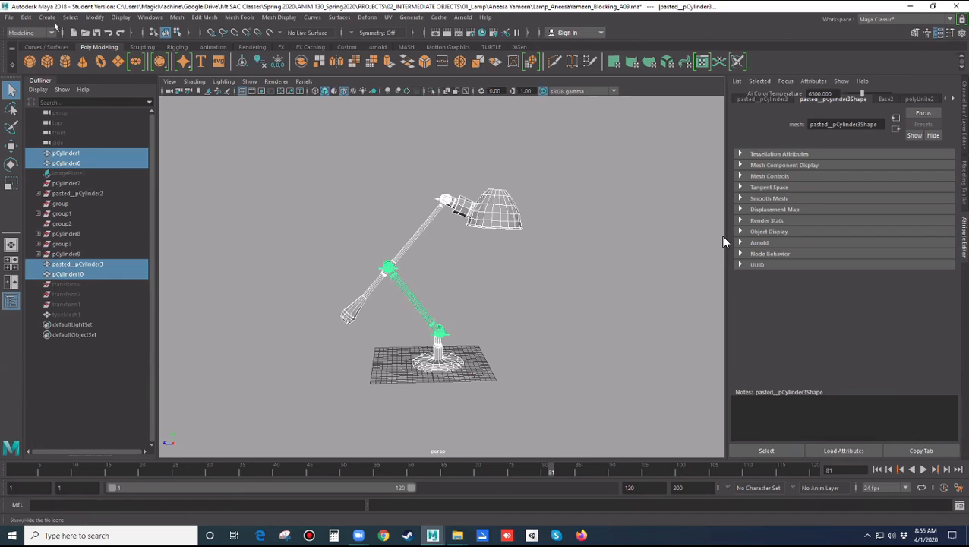
left_click(28, 18)
mouse_move(152, 138)
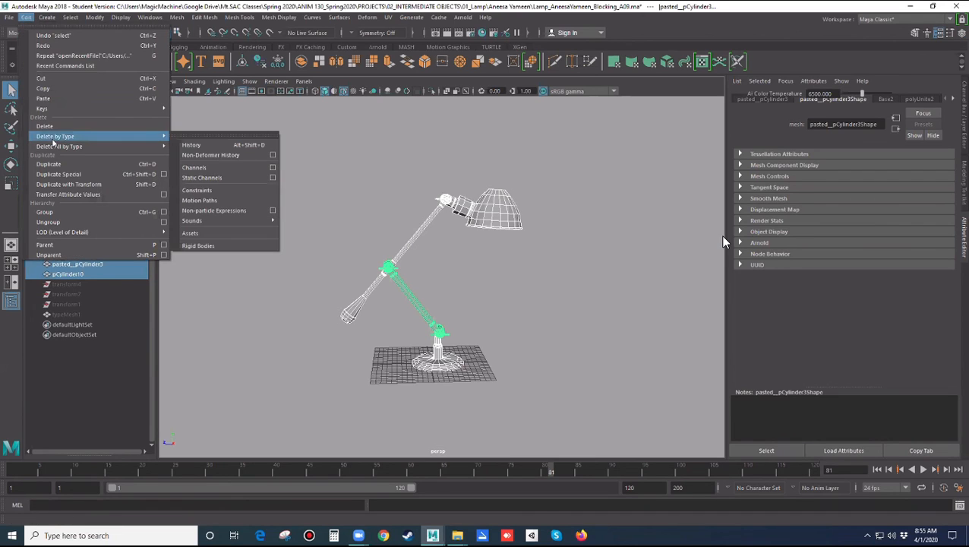
left_click(183, 144)
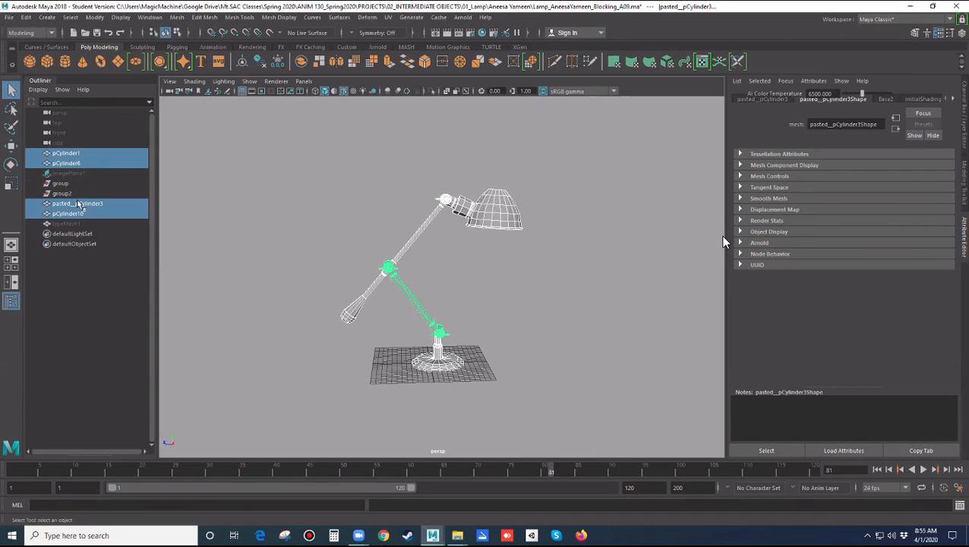
Delete the two leftover empty groups, group and group2, from the scene
left_click(254, 239)
left_click_drag(249, 253, 298, 287, "alt")
key("space")
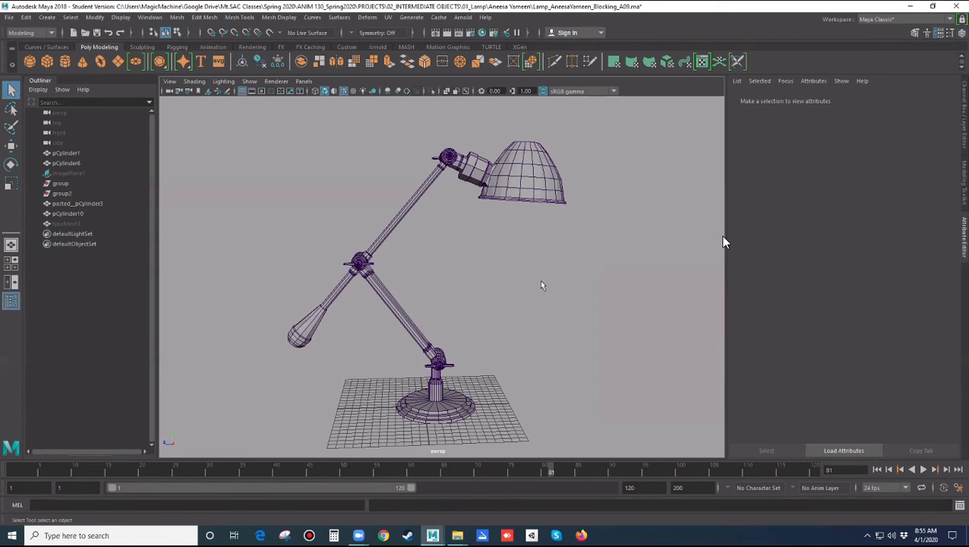
left_click_drag(541, 285, 436, 293, "alt")
left_click(67, 184)
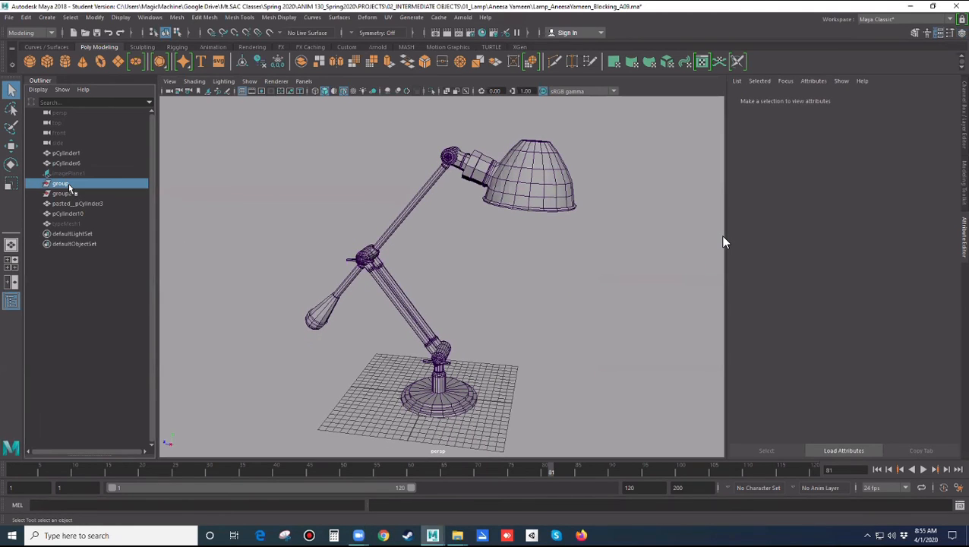
key("w")
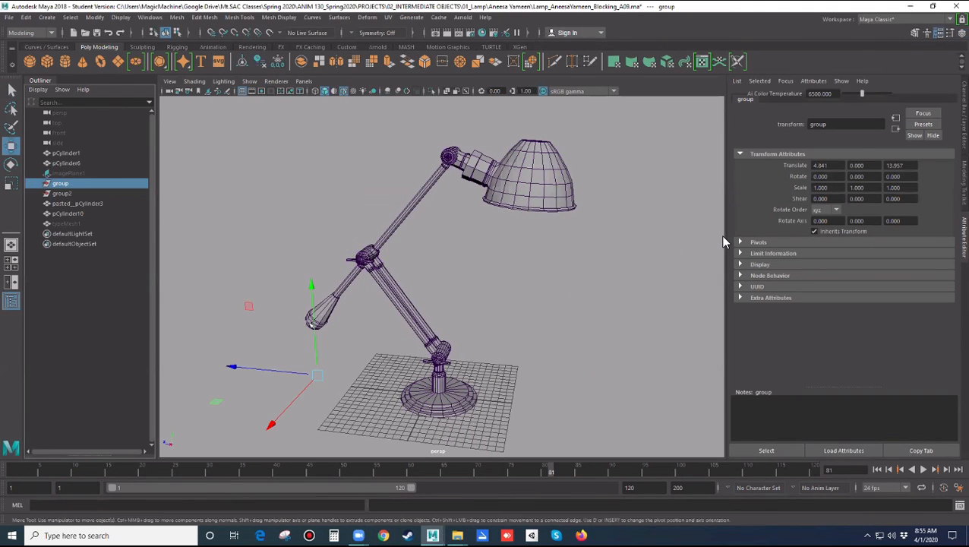
left_click(64, 193)
left_click(67, 185)
left_click(69, 193)
left_click_drag(358, 368, 291, 308)
key("Delete")
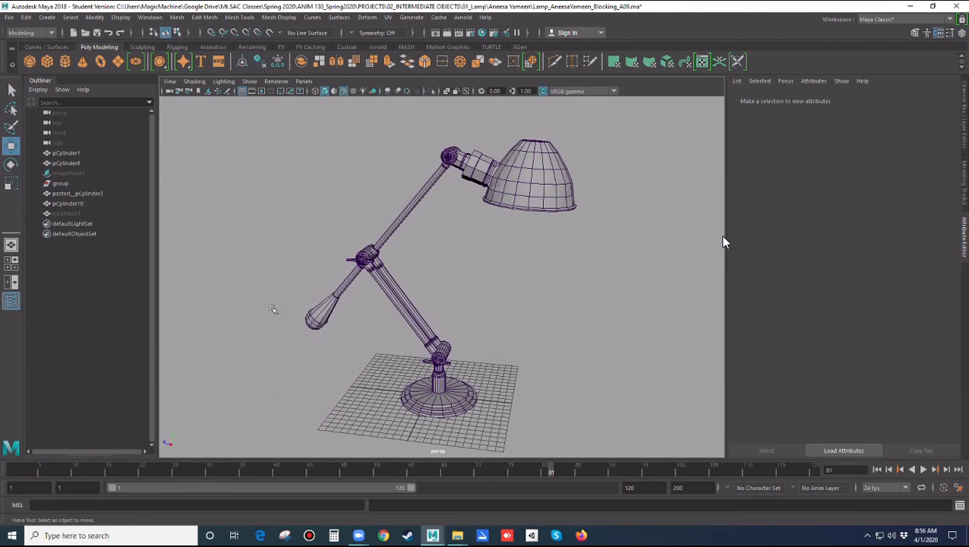
left_click(65, 185)
key("Delete")
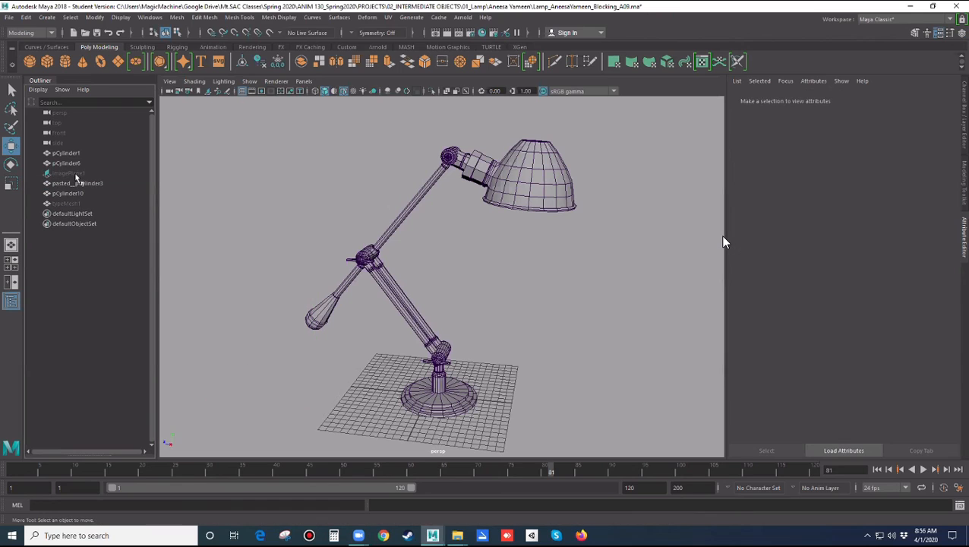
Examine which part of the lamp each remaining mesh represents by selecting them one at a time, and clear the selection
left_click(66, 153)
left_click(68, 163)
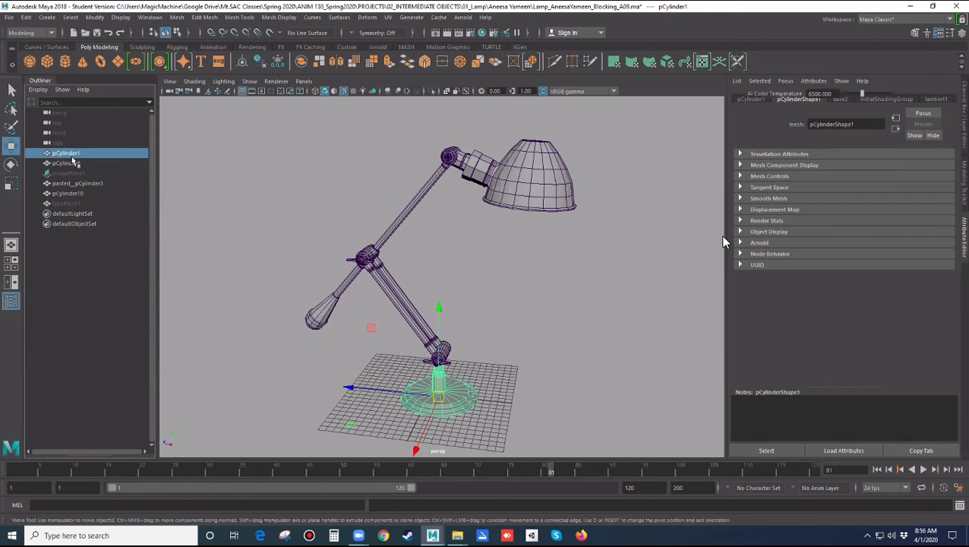
left_click(73, 183)
left_click(67, 193)
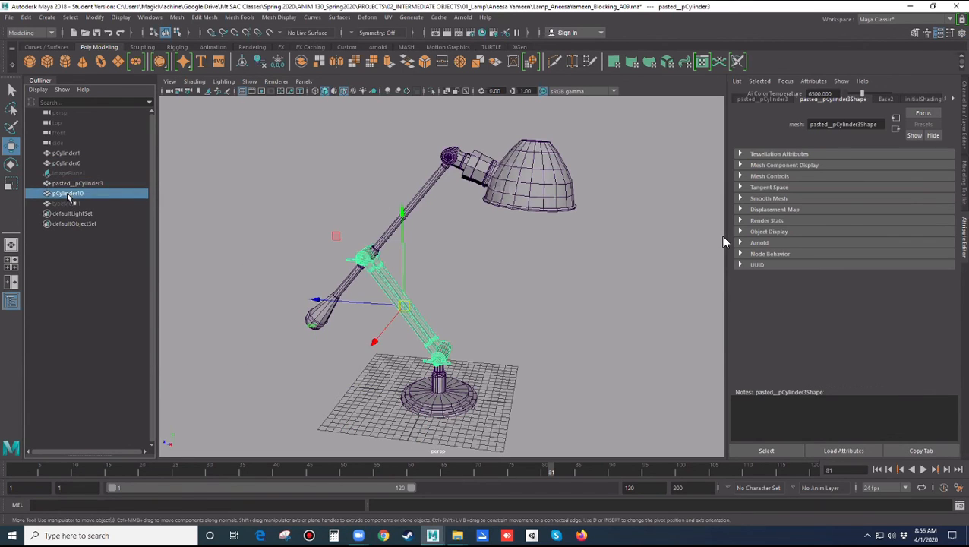
left_click(67, 203)
left_click(67, 184)
left_click(66, 162)
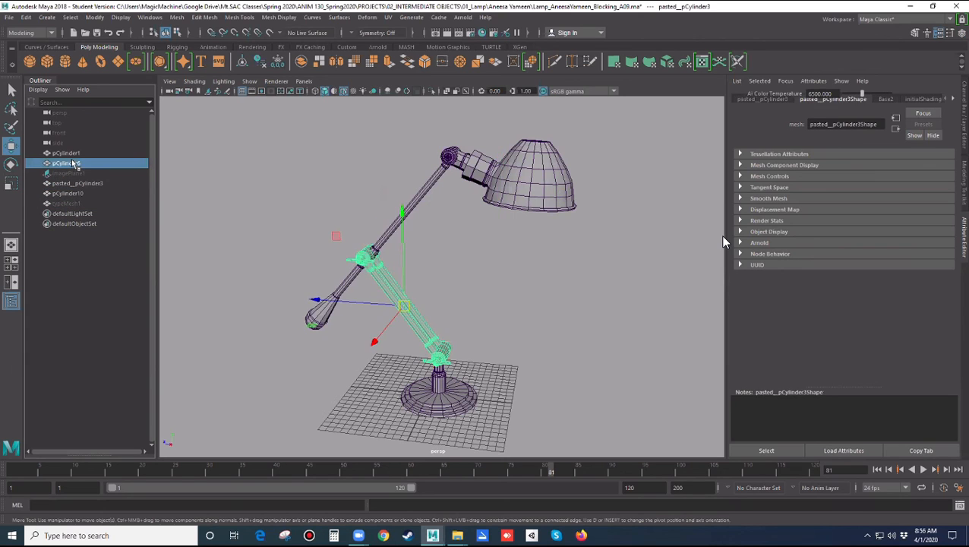
left_click(66, 153)
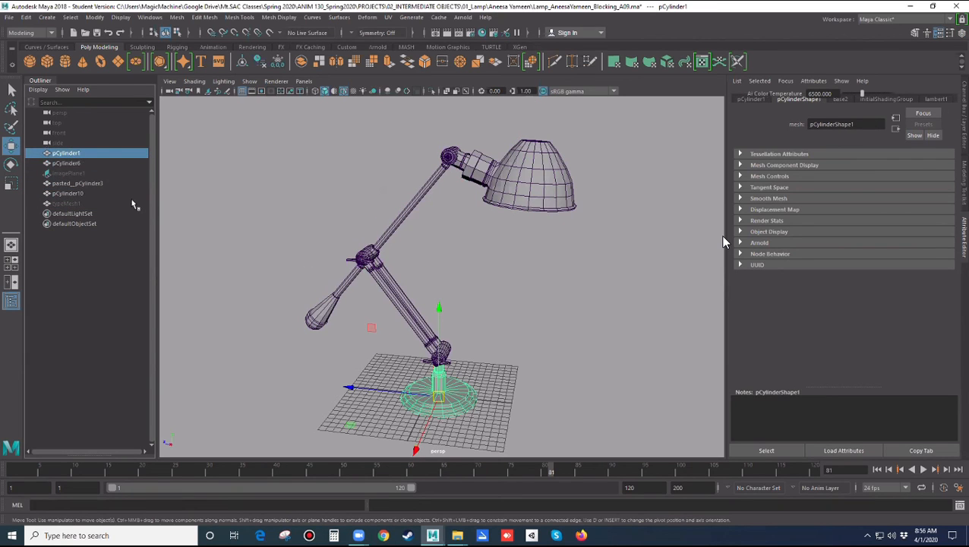
left_click(70, 163)
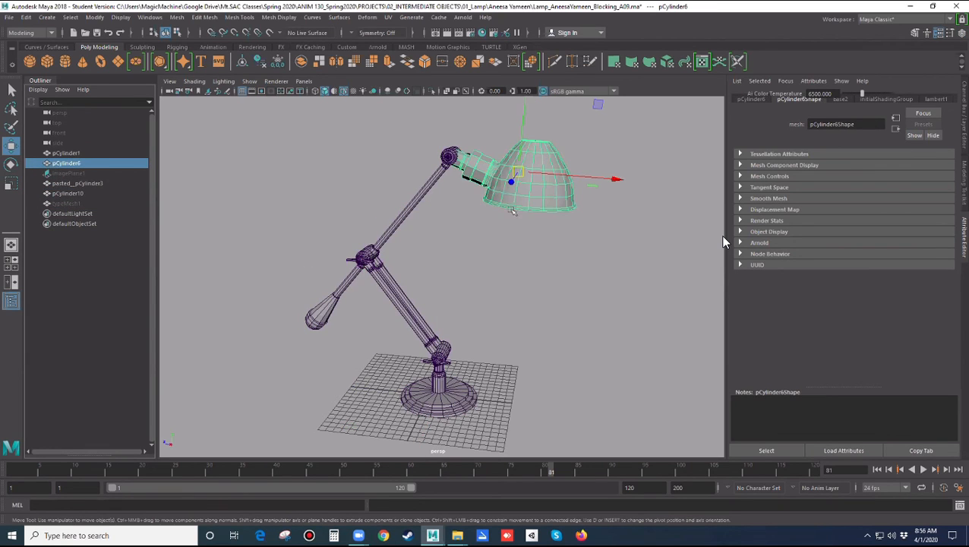
left_click(88, 186)
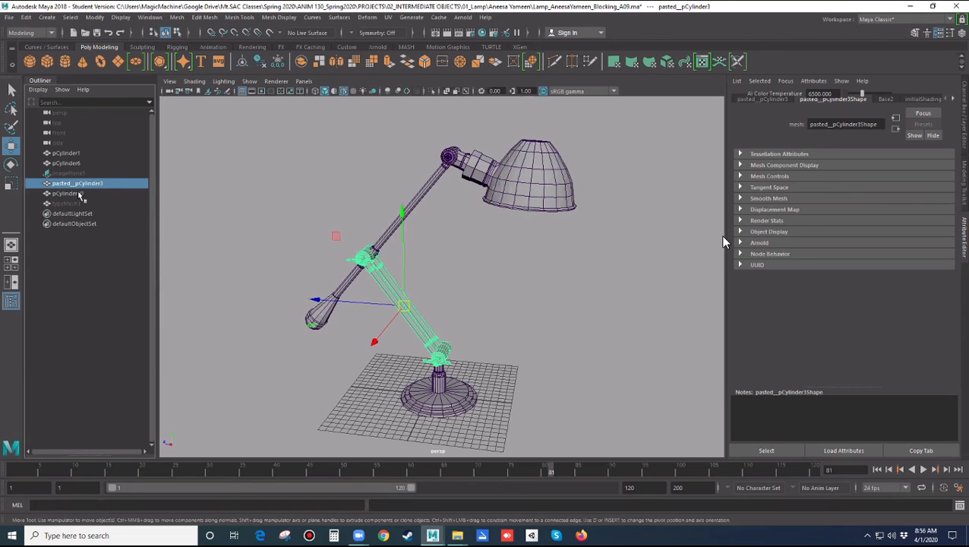
left_click(81, 194)
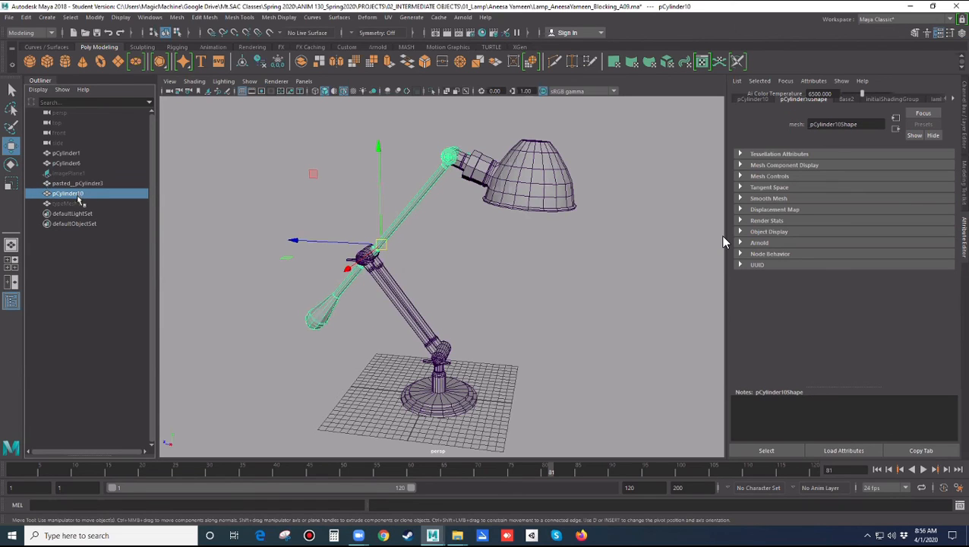
left_click(82, 201)
left_click(82, 193)
left_click(444, 236)
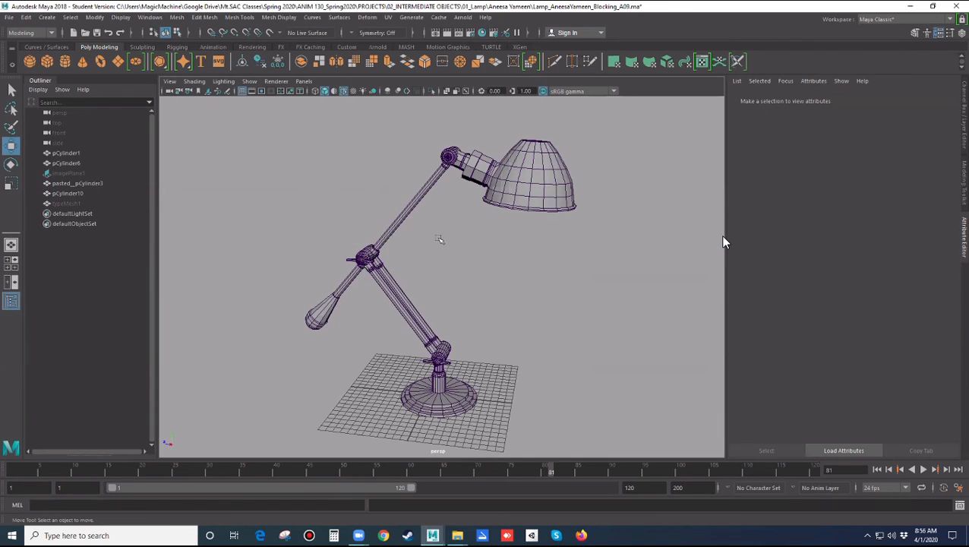
Rename the lamp's base mesh, pCylinder1, as Lamp_Base
left_click(67, 154)
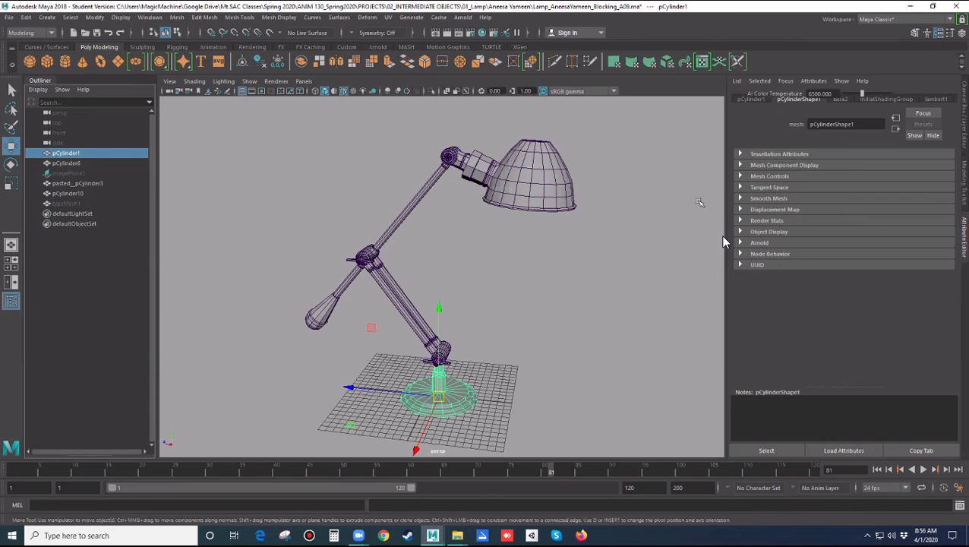
key("ctrl+a")
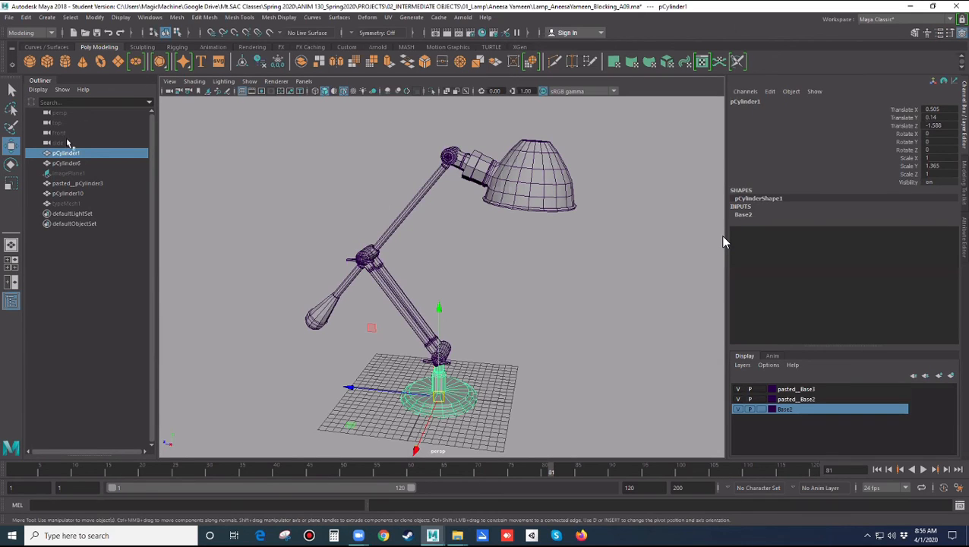
left_click(773, 101)
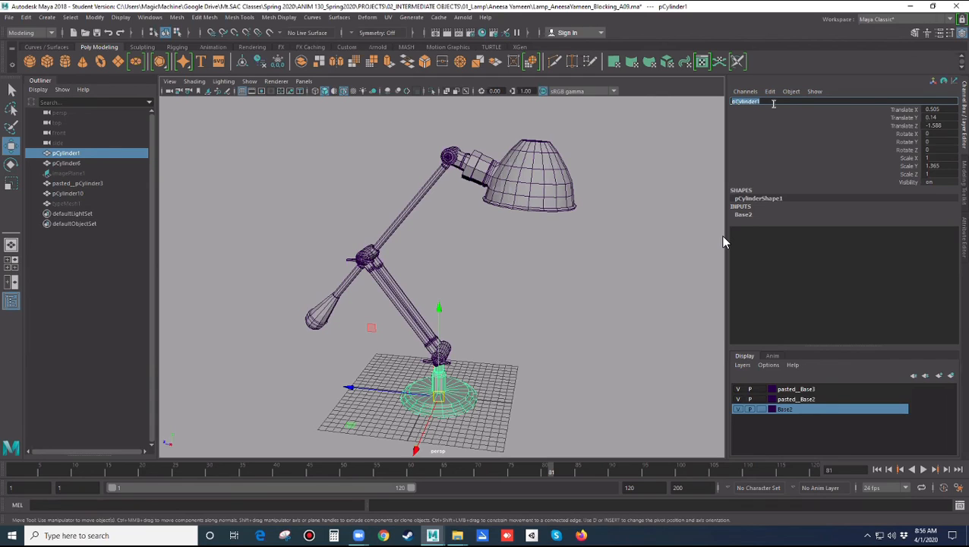
type("Lamp")
type("_Base")
key("Return")
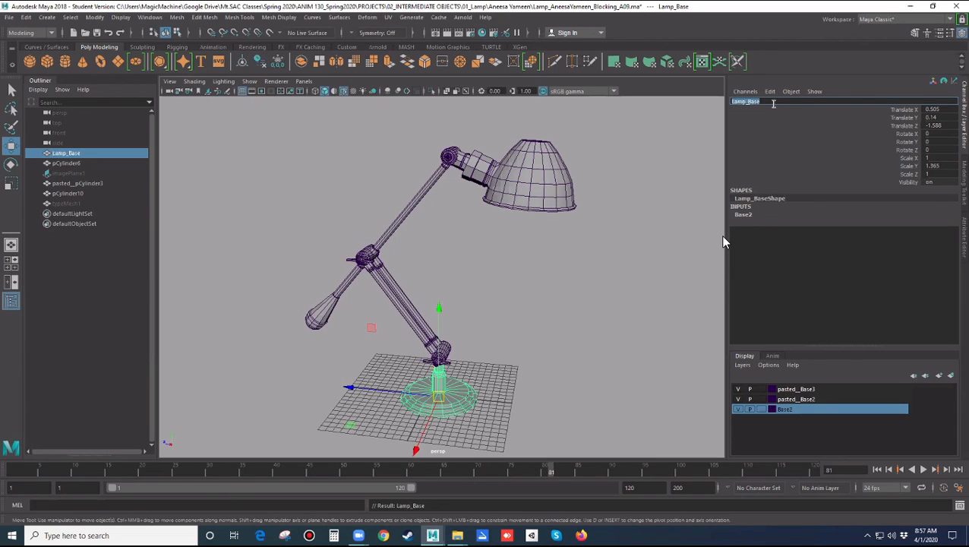
left_click(600, 338)
left_click(422, 417)
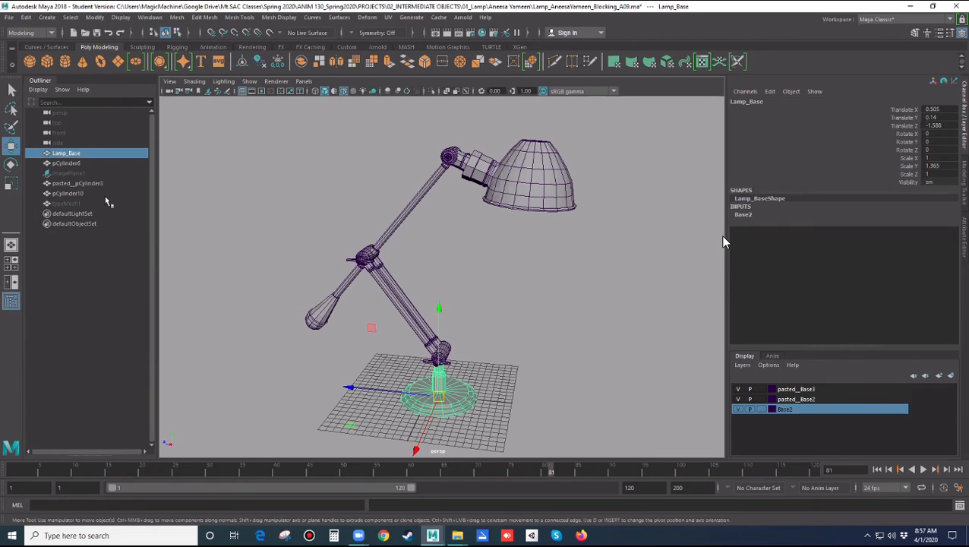
Rename the lower double-bar arm of the lamp as Lamp_Bars
left_click(422, 334)
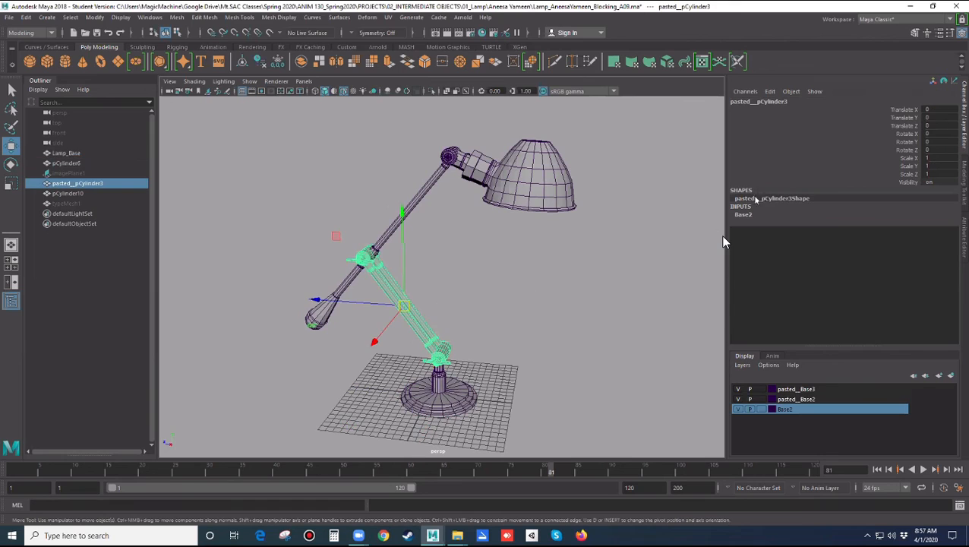
double_click(759, 102)
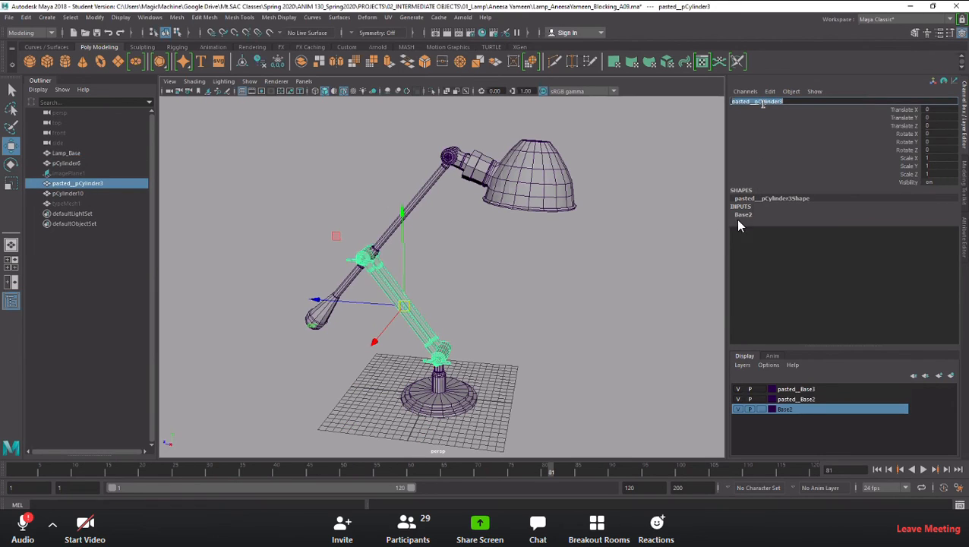
type("Lamp_")
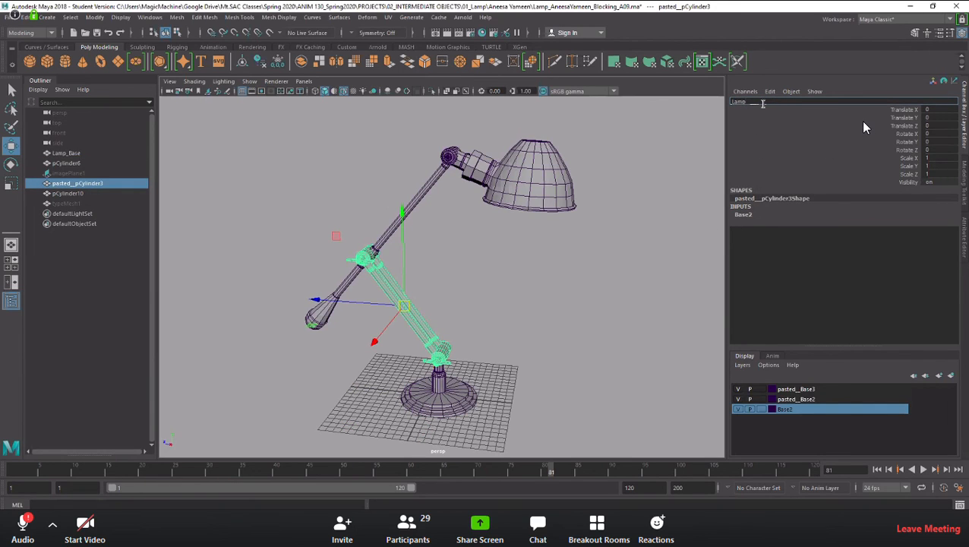
type("Base")
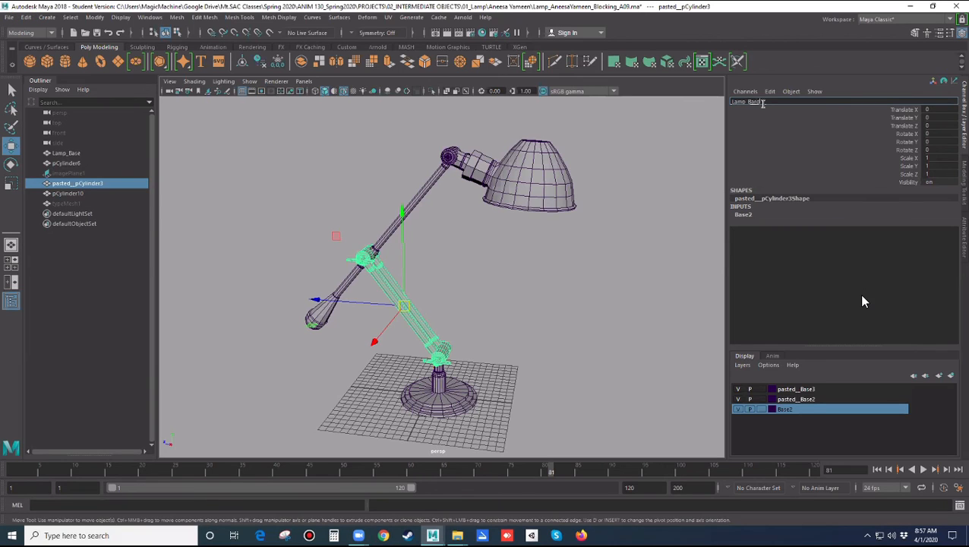
key("BackSpace")
type("s")
key("Return")
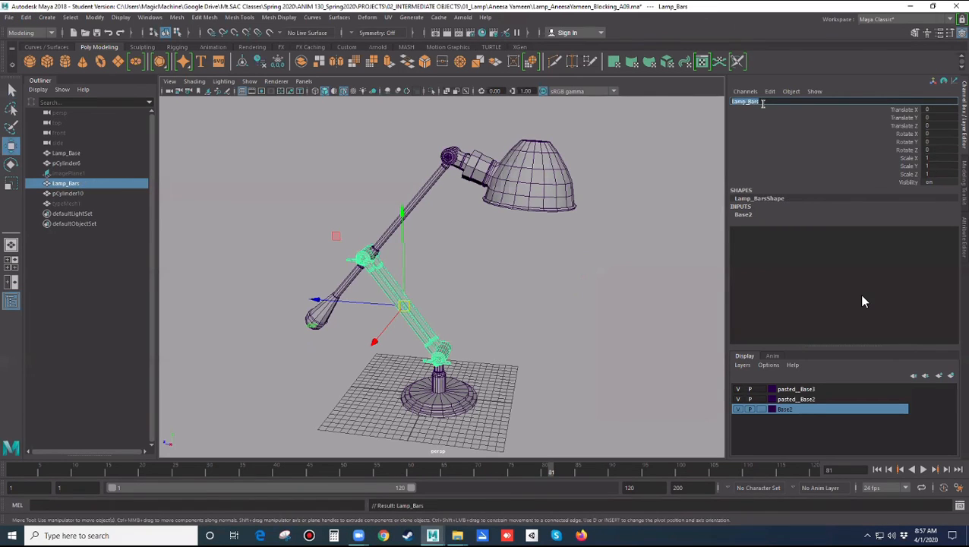
Rename the upper arm with the counterweight, pCylinder10, as Lamp_Bar and clear the selection
left_click(88, 194)
left_click(776, 100)
key("BackSpace")
type("Lamp")
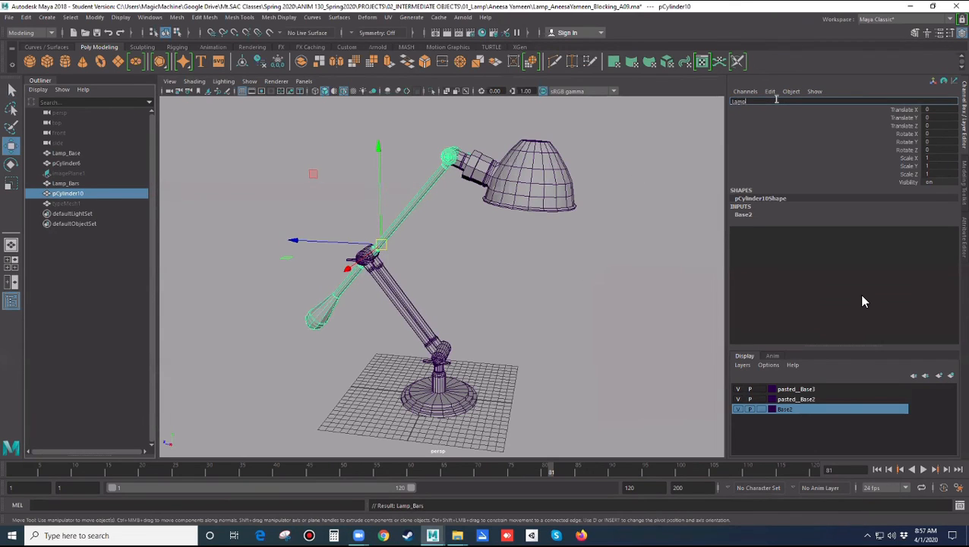
type("_Bar")
key("Return")
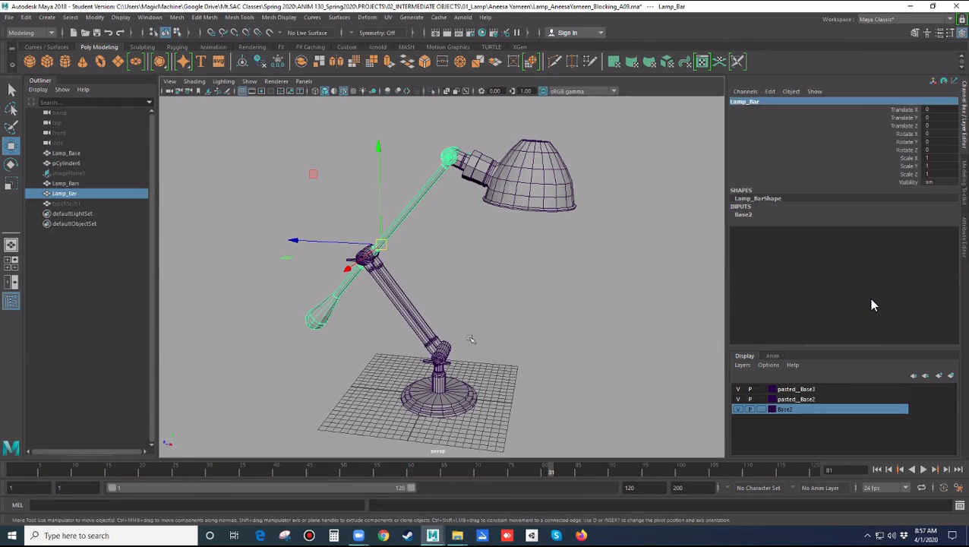
left_click(470, 339)
Rename the lamp's shade mesh as Lamp_Shade and clear the selection
left_click(528, 188)
type("Lamp")
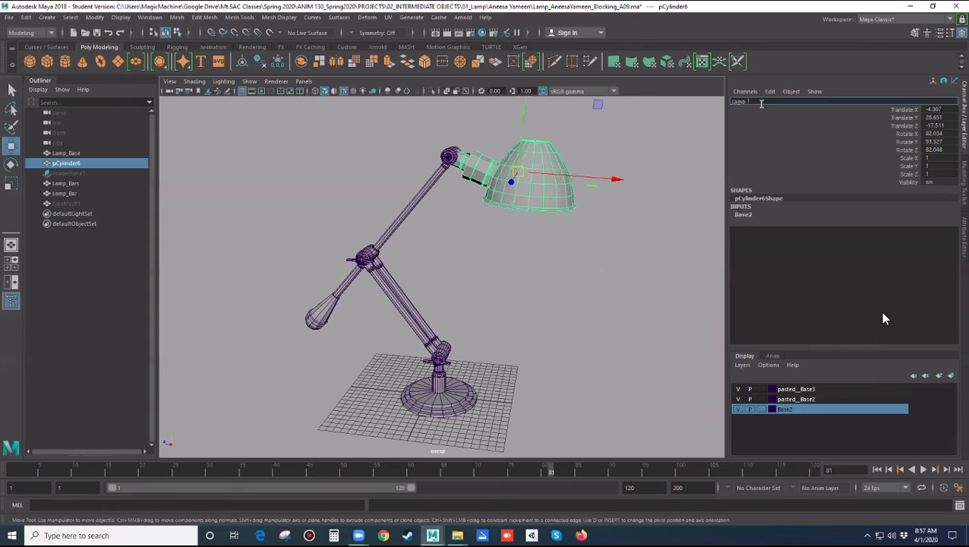
type("_Shade")
key("Return")
left_click(479, 232)
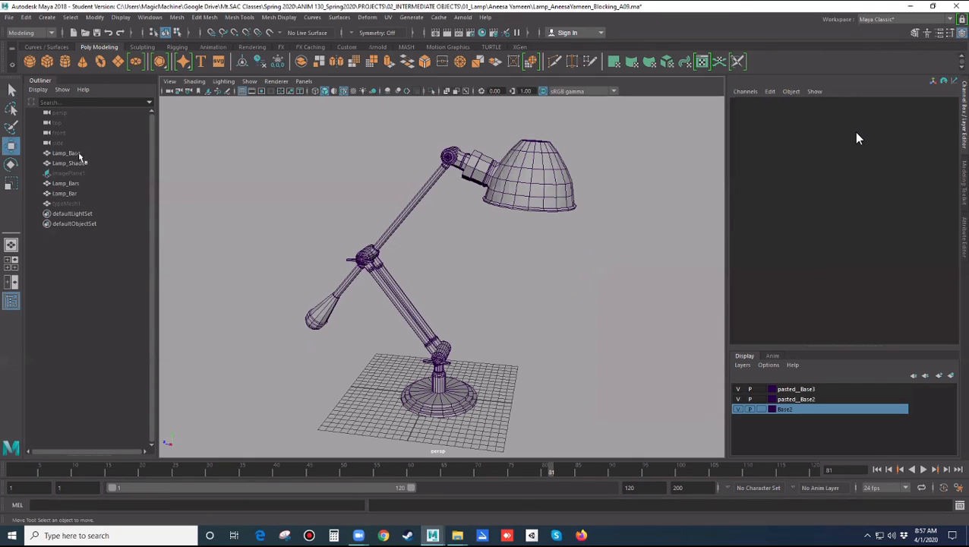
Move the hidden text mesh away from the lamp to about -21.11, 13.214, -22.057 and rename it as MyName
left_click(77, 204)
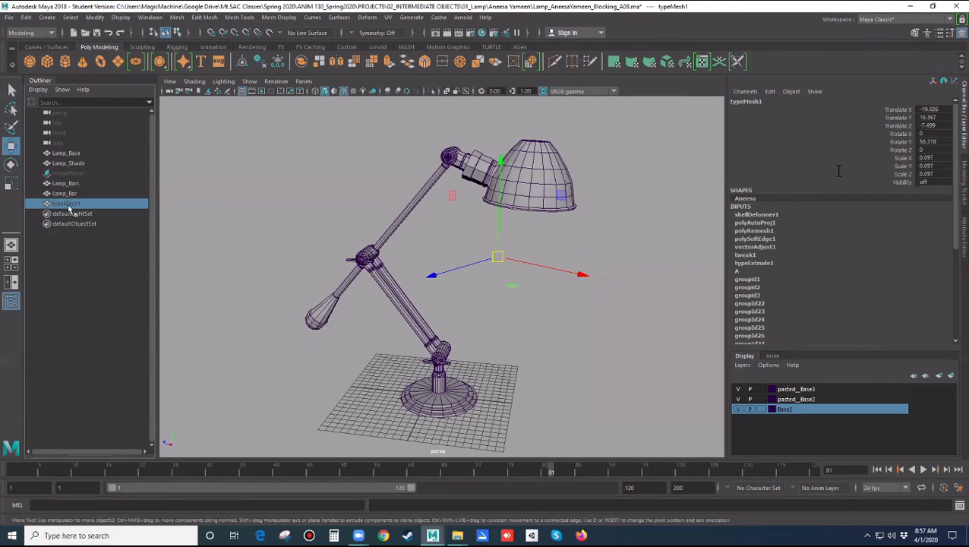
left_click_drag(505, 257, 585, 276)
left_click(763, 102)
type("na")
key("BackSpace")
key("BackSpace")
type("MyName")
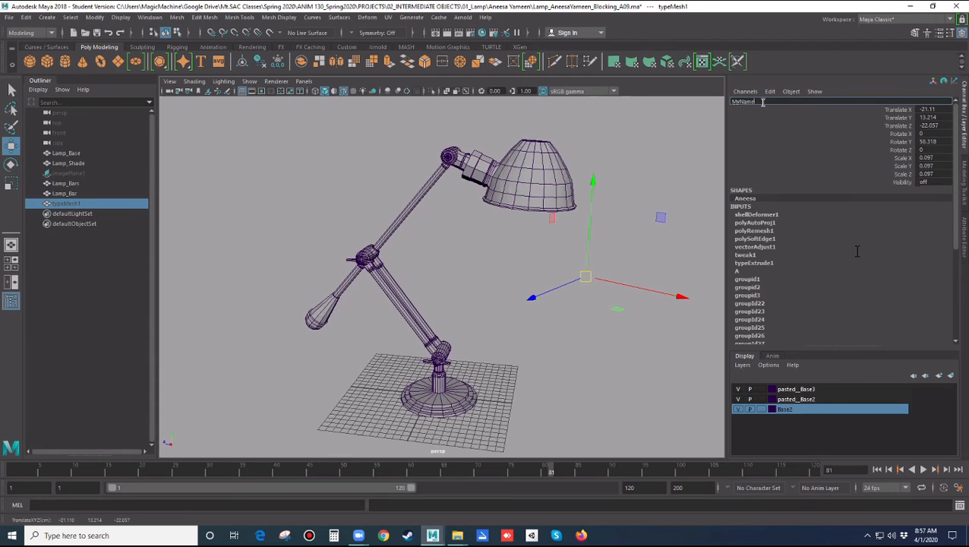
key("Return")
left_click(484, 245)
left_click(65, 204)
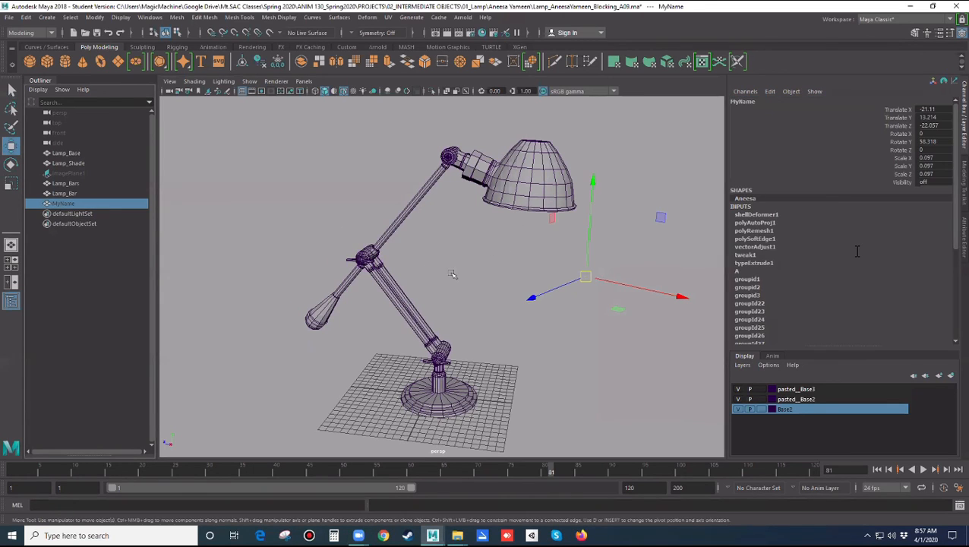
left_click(429, 262)
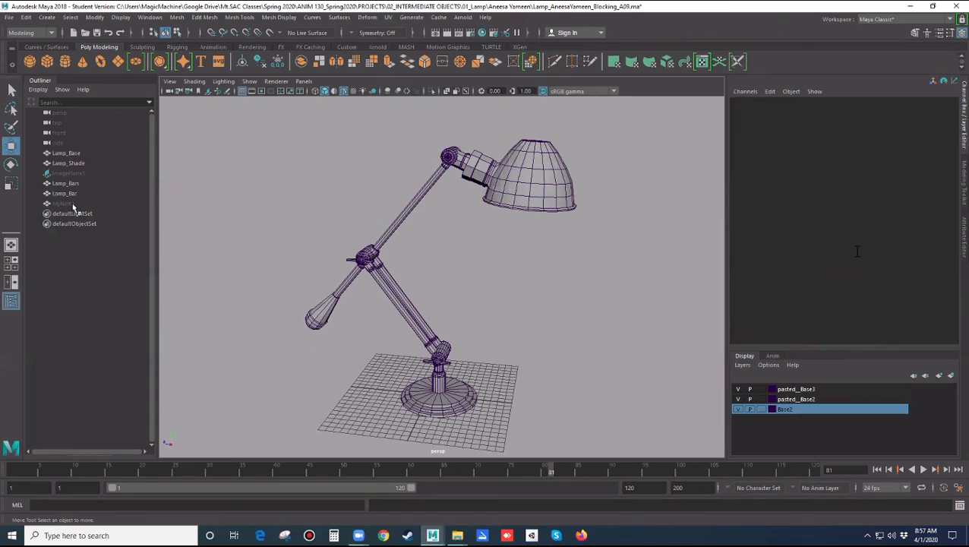
Freeze the transformations of Lamp_Base, Lamp_Shade, Lamp_Bars and Lamp_Bar together and clear the selection
left_click(74, 154)
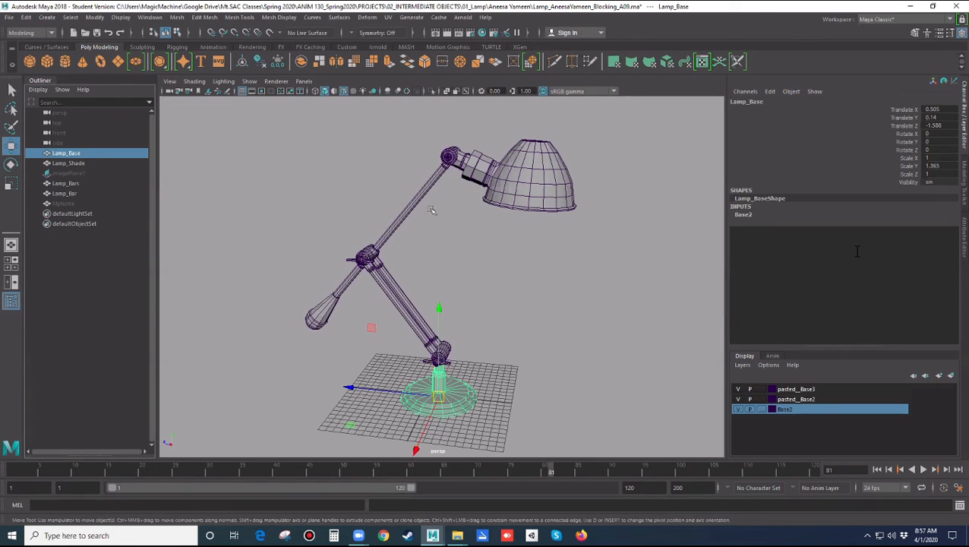
left_click(350, 150)
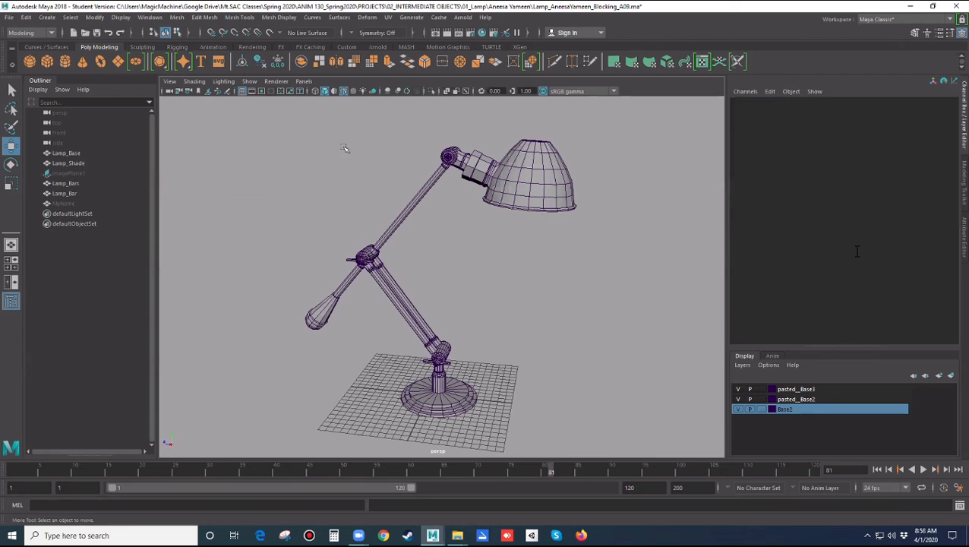
left_click_drag(310, 127, 589, 401)
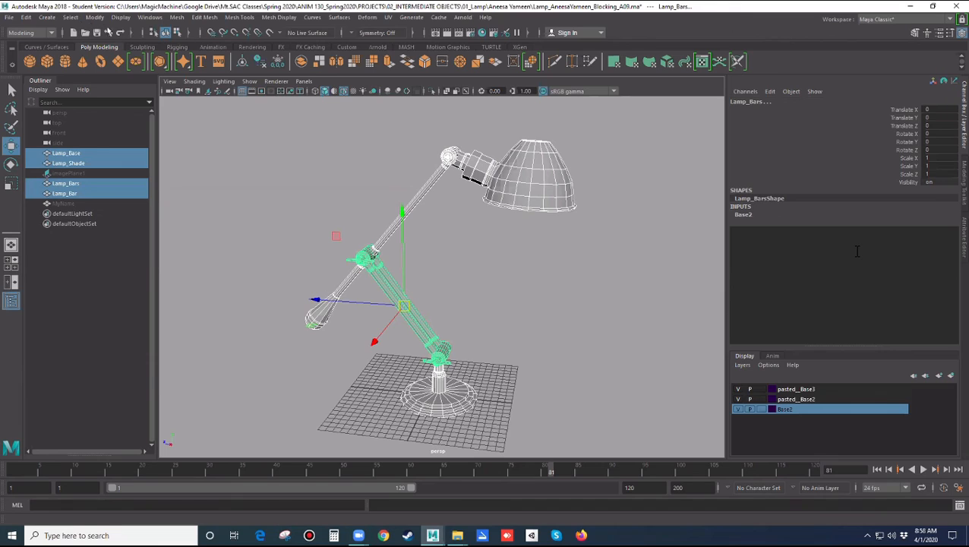
left_click(95, 18)
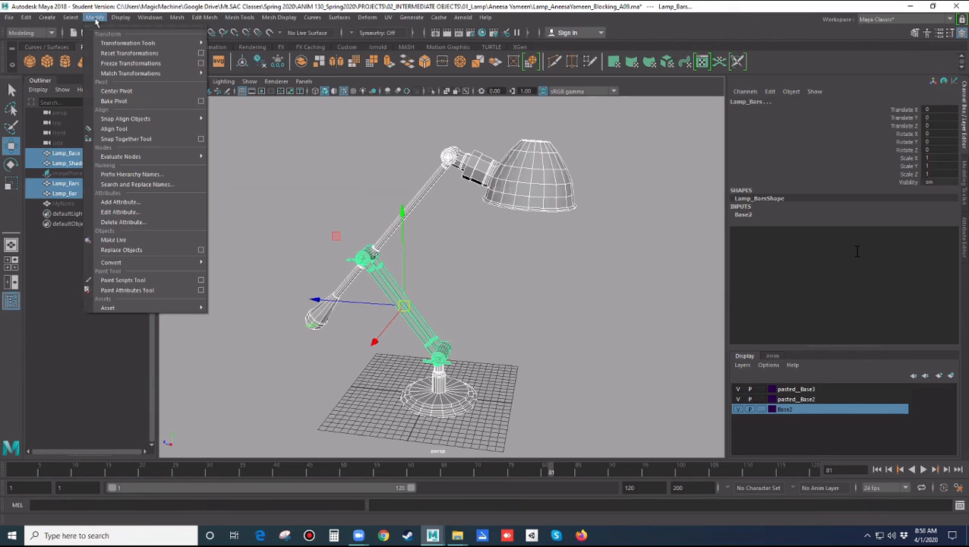
left_click(115, 64)
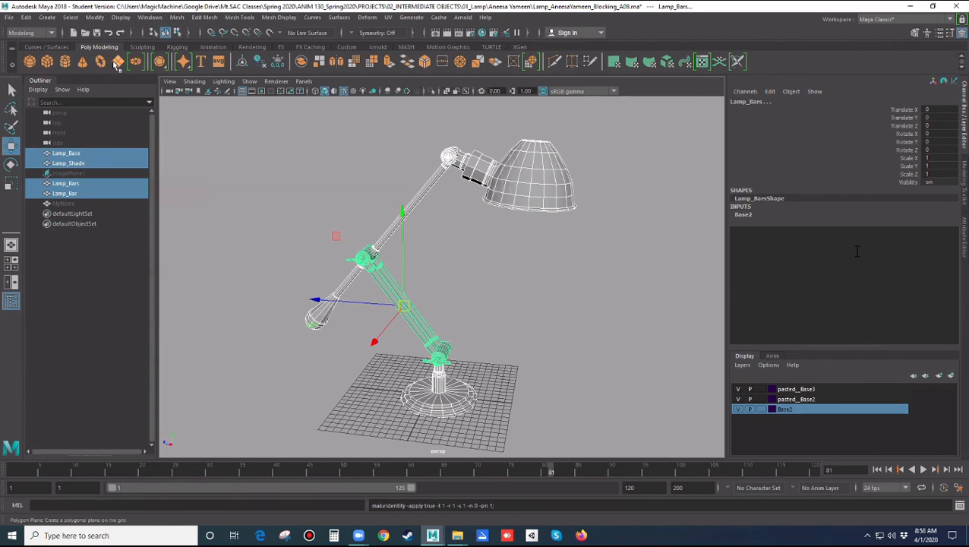
left_click(264, 177)
Check the channel values of Lamp_Shade, Lamp_Bar and Lamp_Bars one after another
left_click(500, 188)
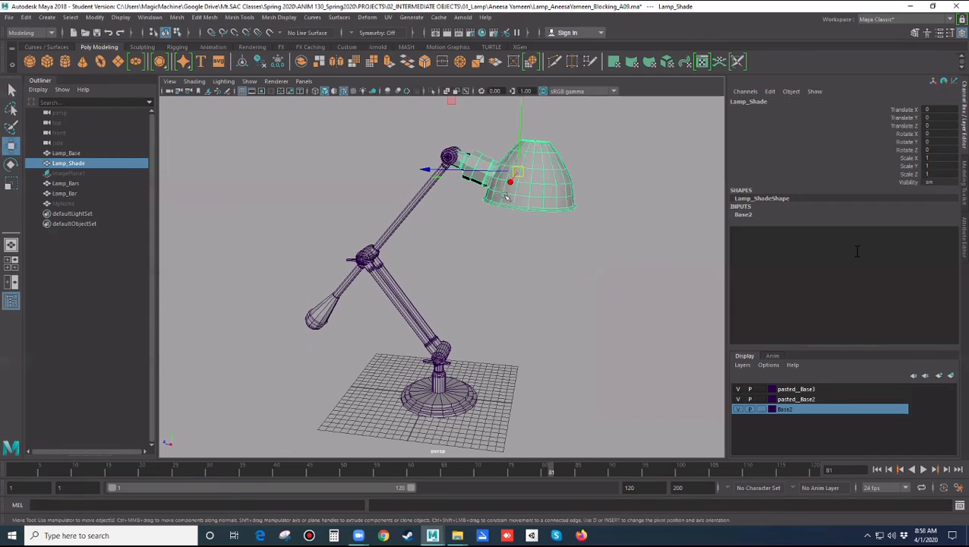
left_click(445, 198)
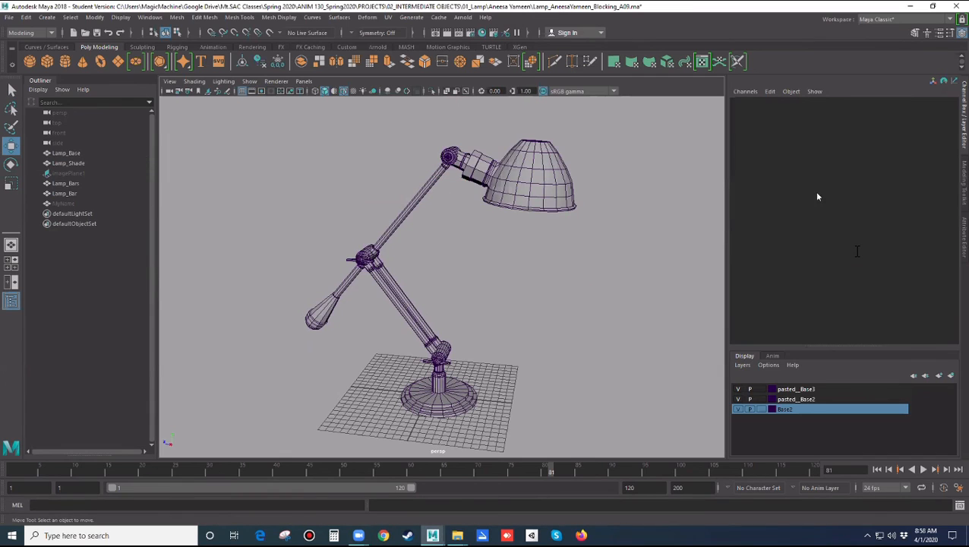
left_click(410, 206)
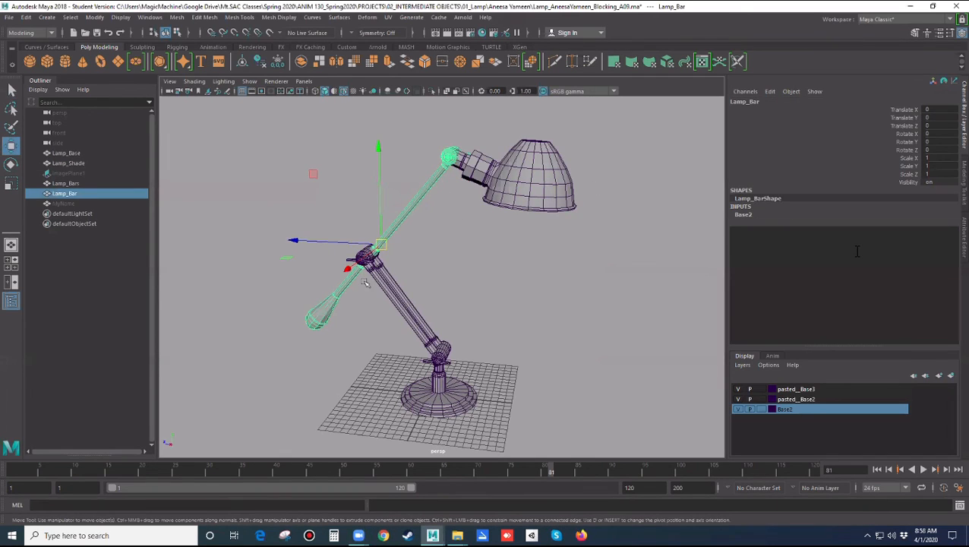
left_click(387, 285)
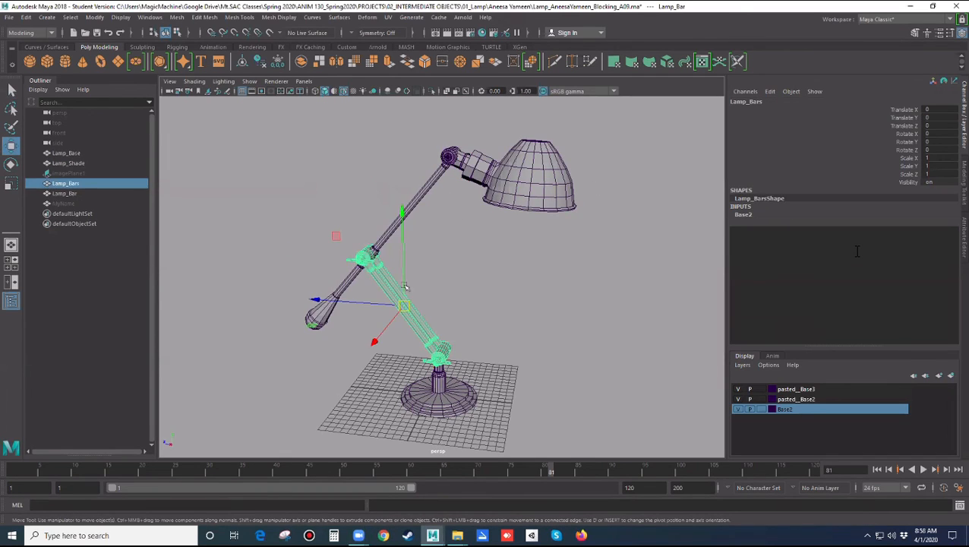
left_click(528, 294)
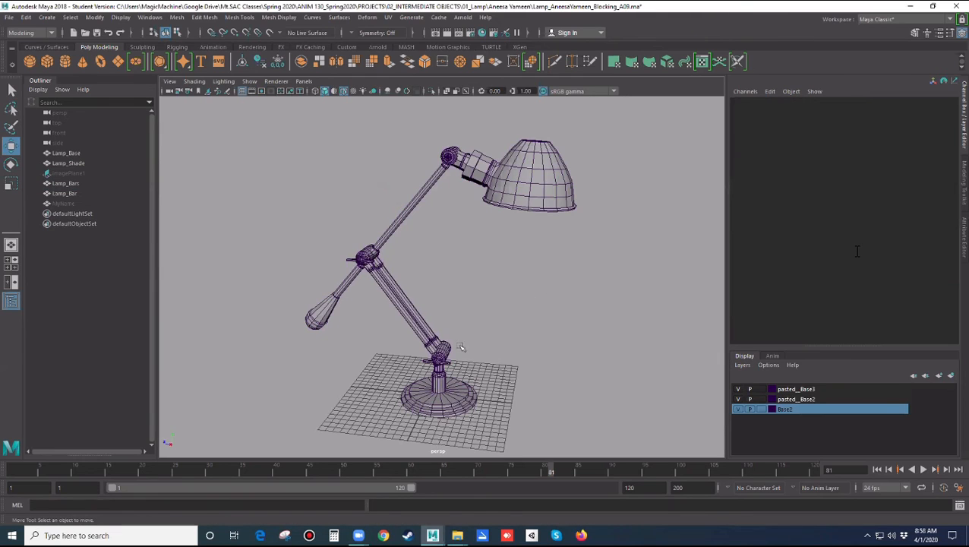
left_click(25, 18)
mouse_move(47, 17)
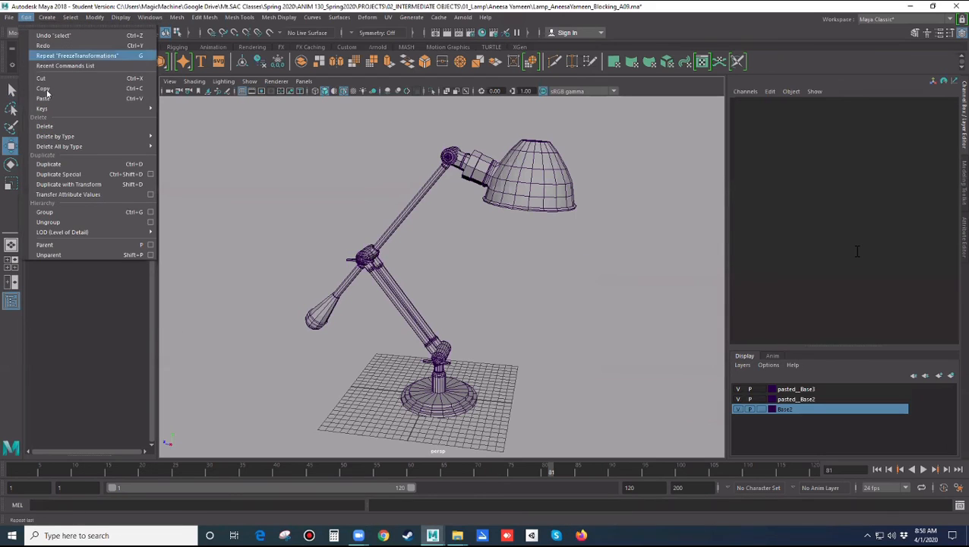
mouse_move(150, 136)
left_click(510, 190)
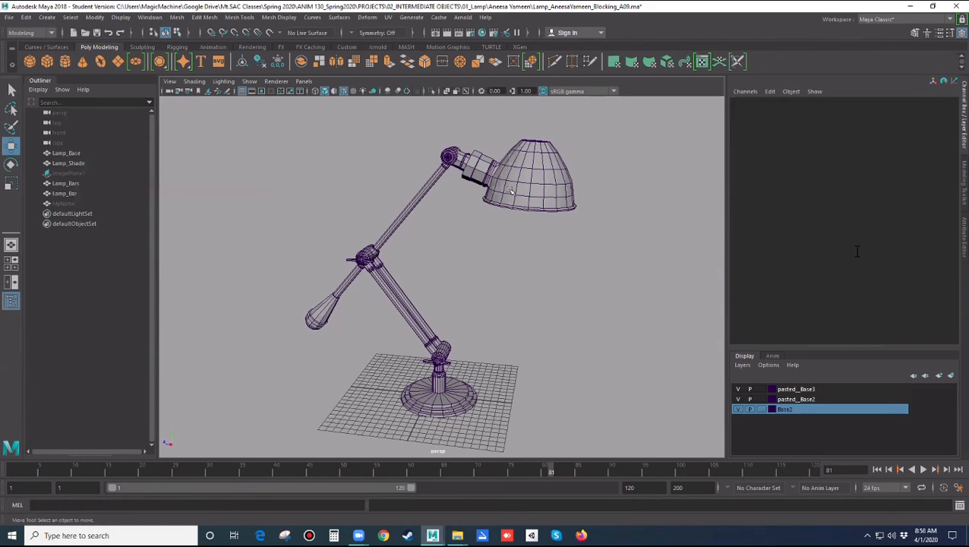
Apply Freeze Transformations to Lamp_Shade on its own, check its channel values and clear the selection
left_click(511, 190)
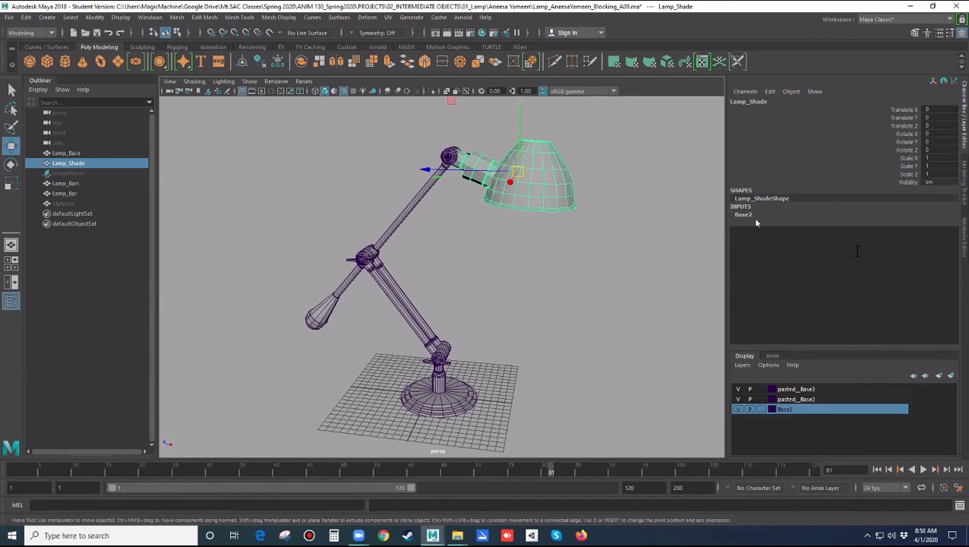
left_click(94, 17)
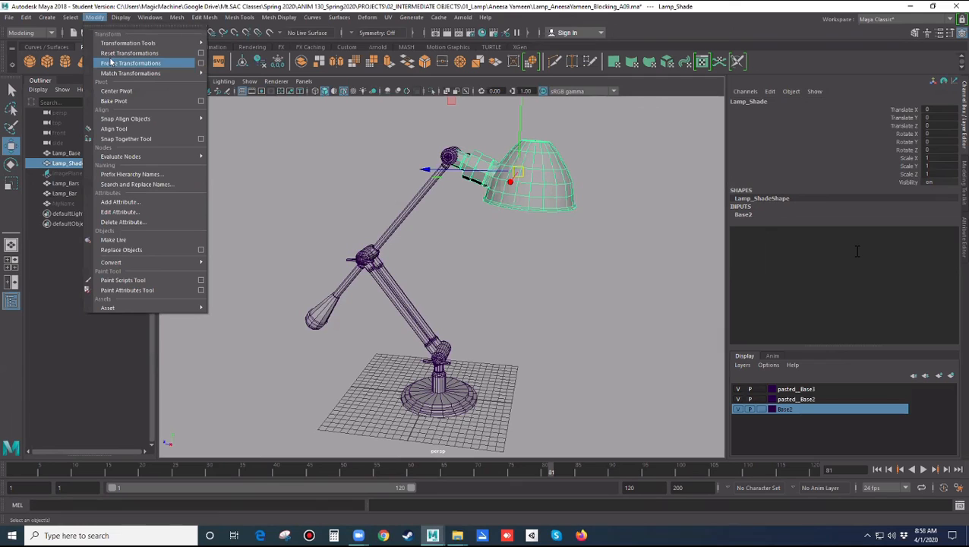
left_click(112, 63)
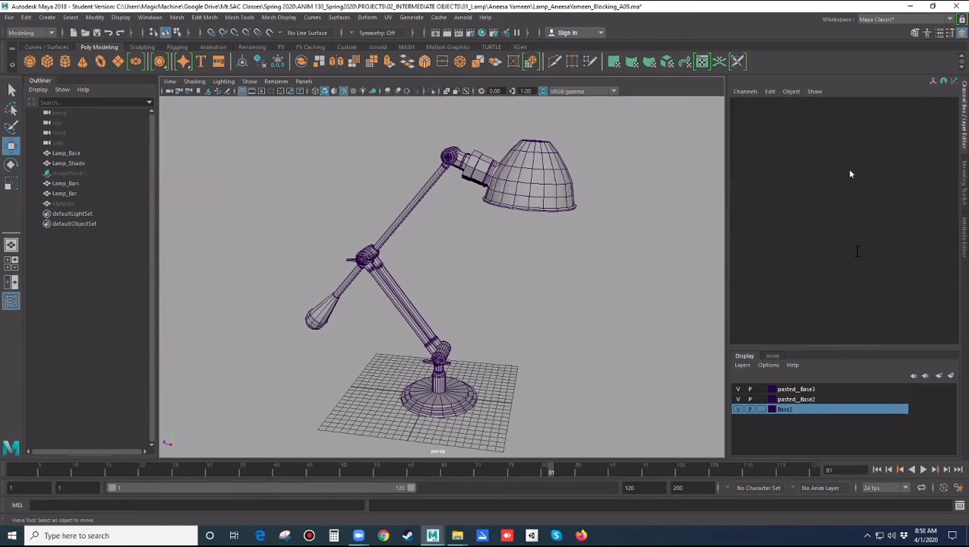
left_click(504, 152)
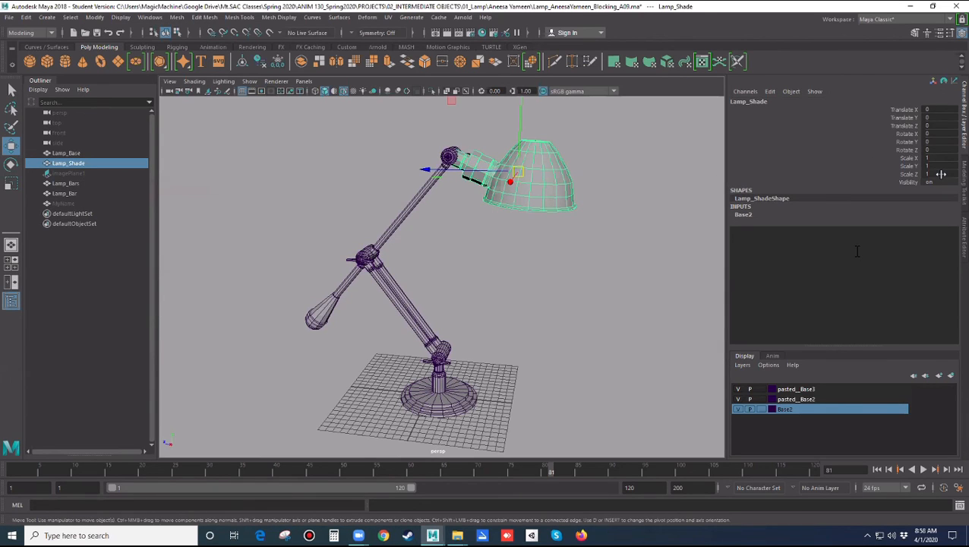
left_click(334, 195)
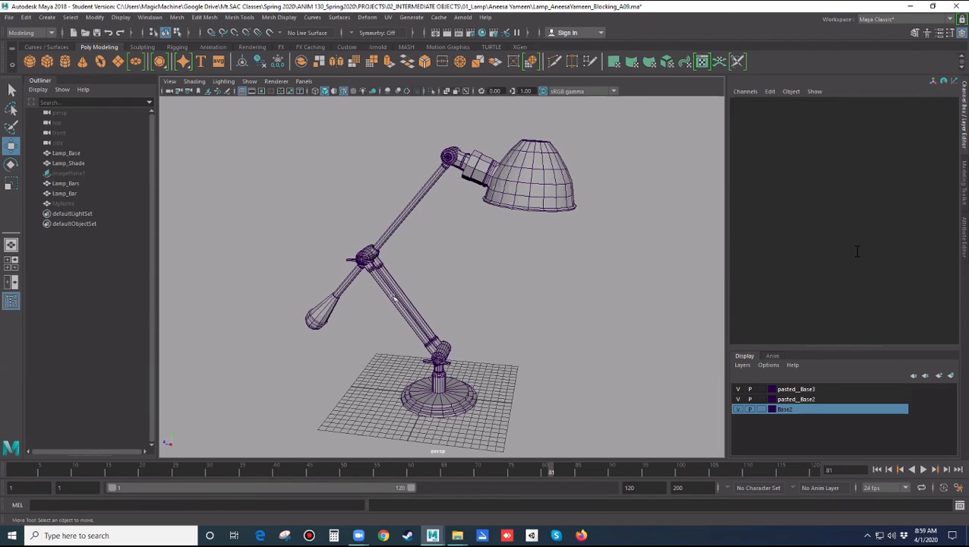
left_click(392, 297)
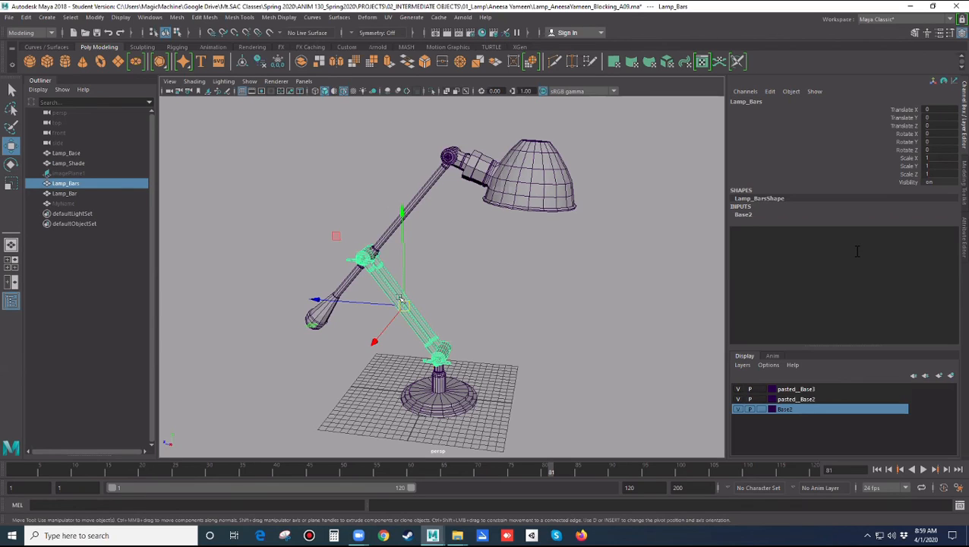
left_click(458, 305)
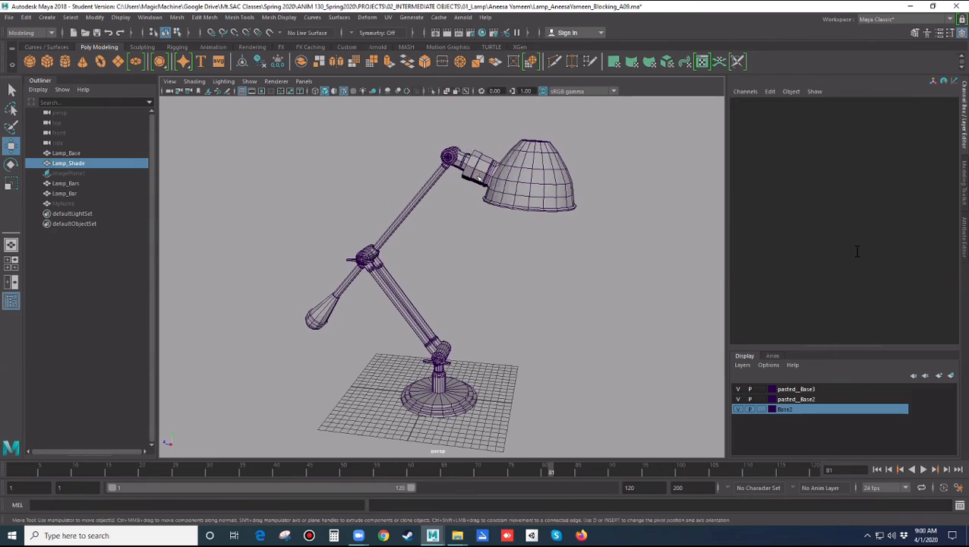
left_click(465, 156)
left_click(419, 213)
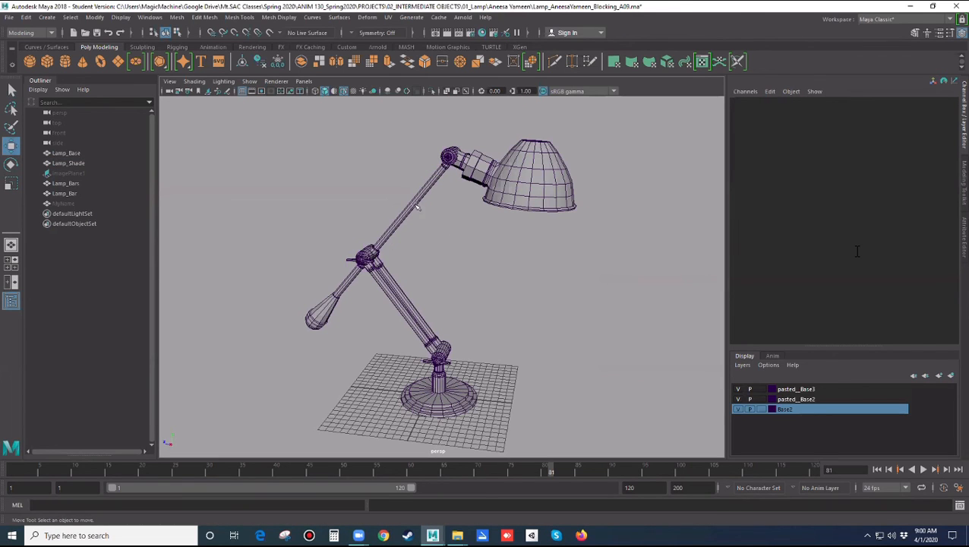
left_click(121, 192)
left_click(547, 334)
Switch from the perspective to the side view with the whole lamp in frame
left_click_drag(517, 338, 535, 332, "alt")
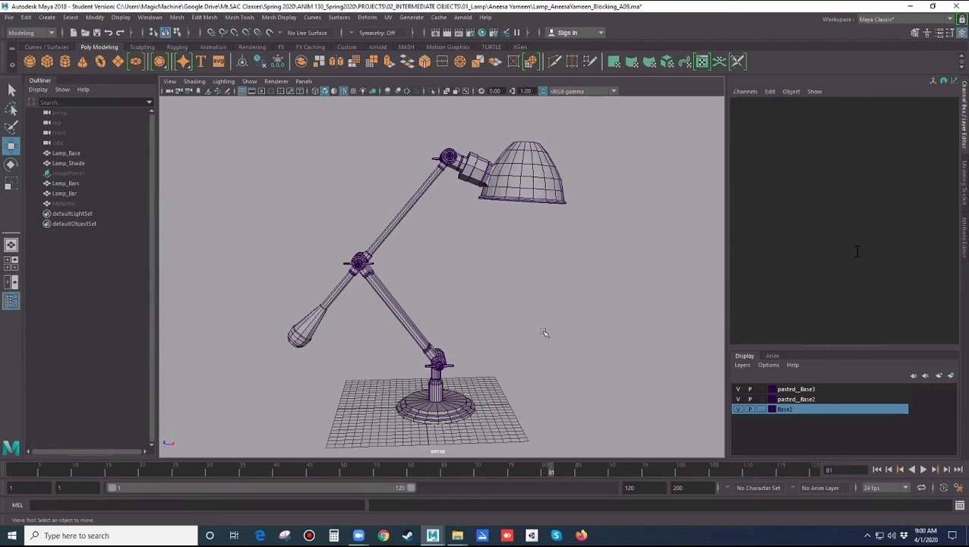
key("space")
key("space")
scroll(501, 319, "down", 5)
middle_click_drag(494, 275, 539, 379, "alt")
scroll(587, 352, "down", 2)
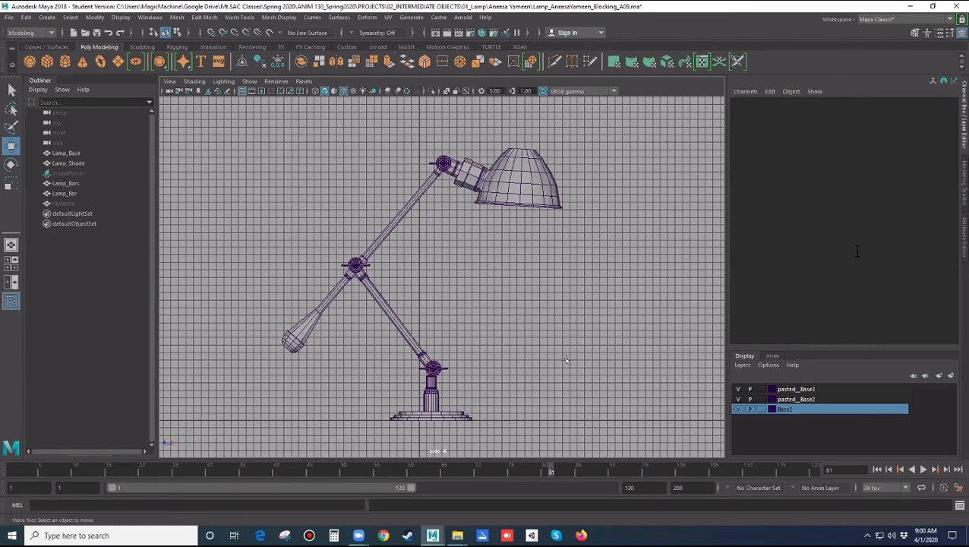
Try rotating Lamp_Shade about 37 degrees around X from its current pivot at the middle of the mesh
left_click(530, 202)
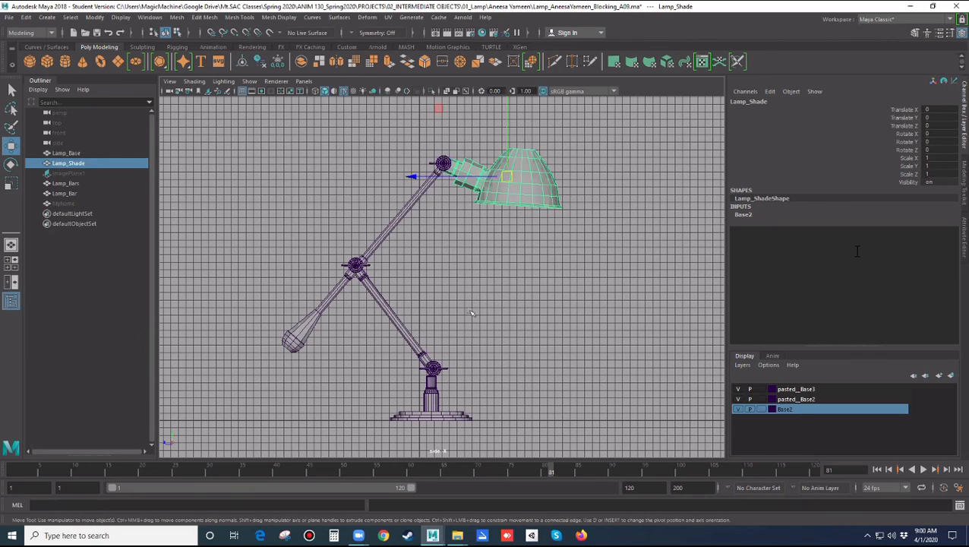
left_click(533, 206)
key("e")
left_click_drag(444, 231, 488, 278)
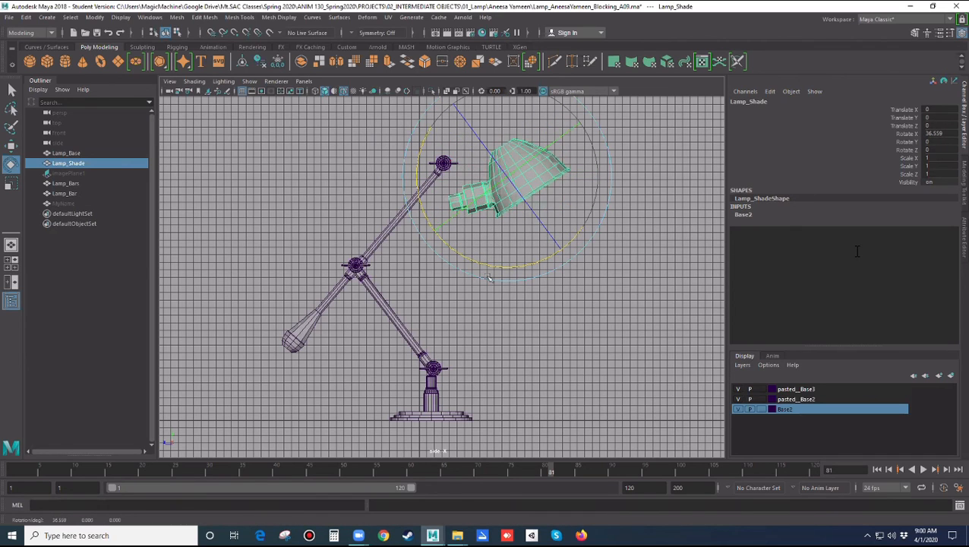
key("ctrl+z")
key("ctrl+z")
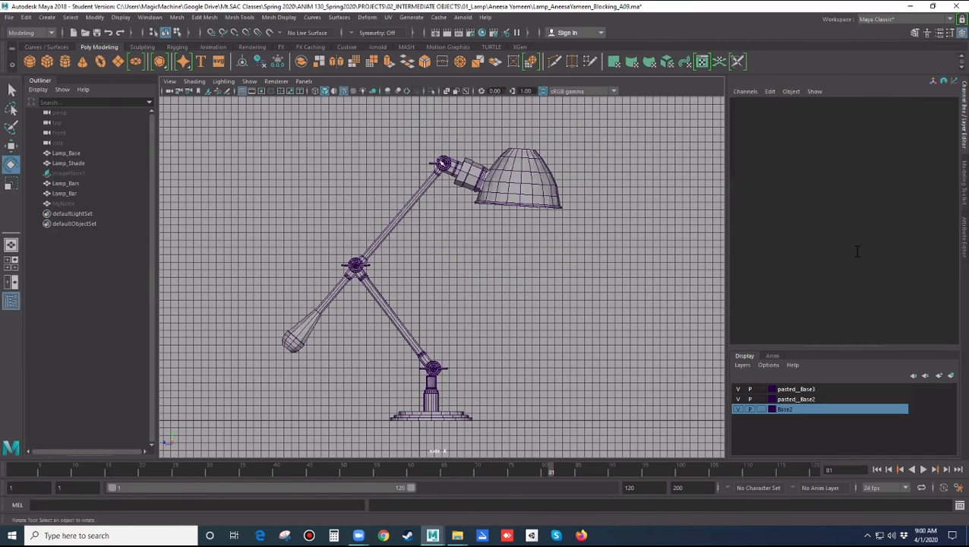
Try placing Lamp_Shade's pivot freehand near the joint at the upper end of Lamp_Bar
left_click(512, 200)
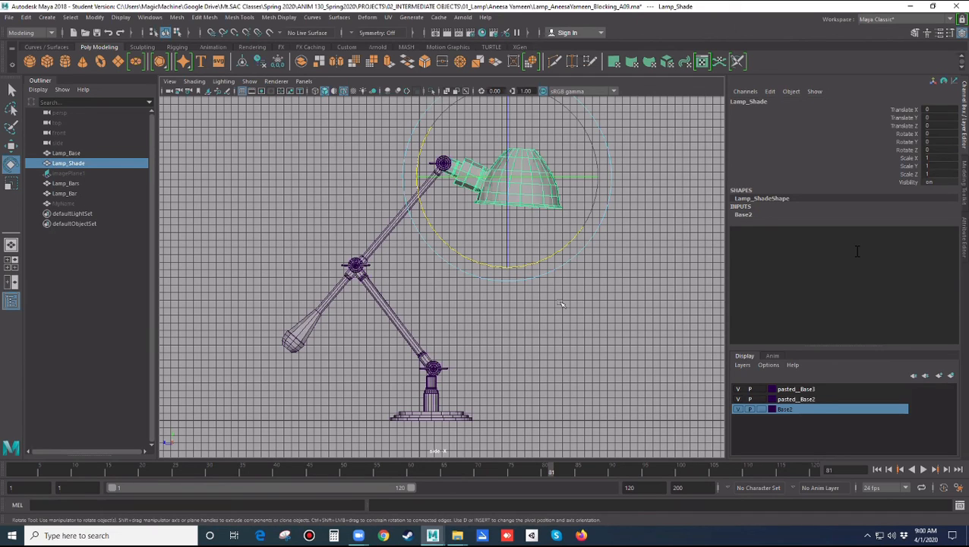
key("d")
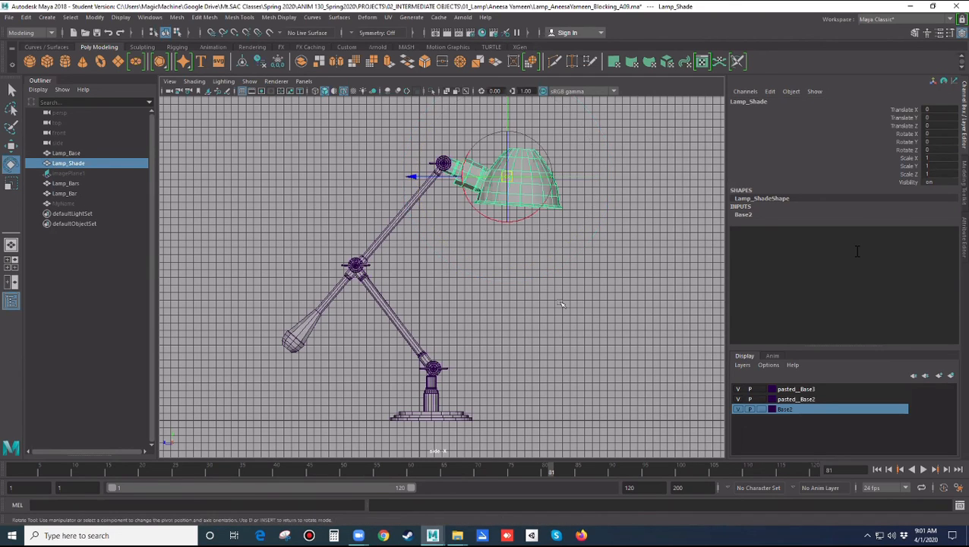
left_click_drag(507, 177, 445, 153)
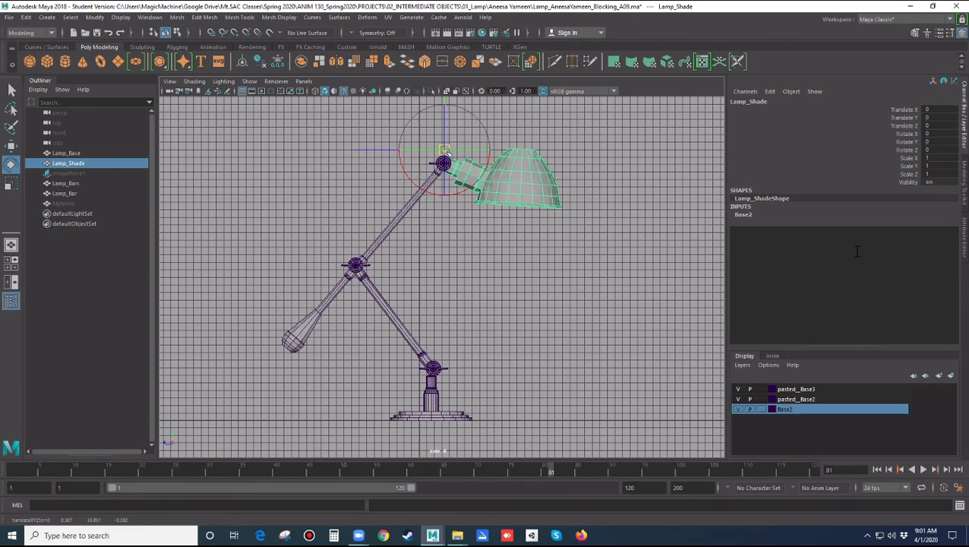
key("ctrl+z")
key("ctrl+z")
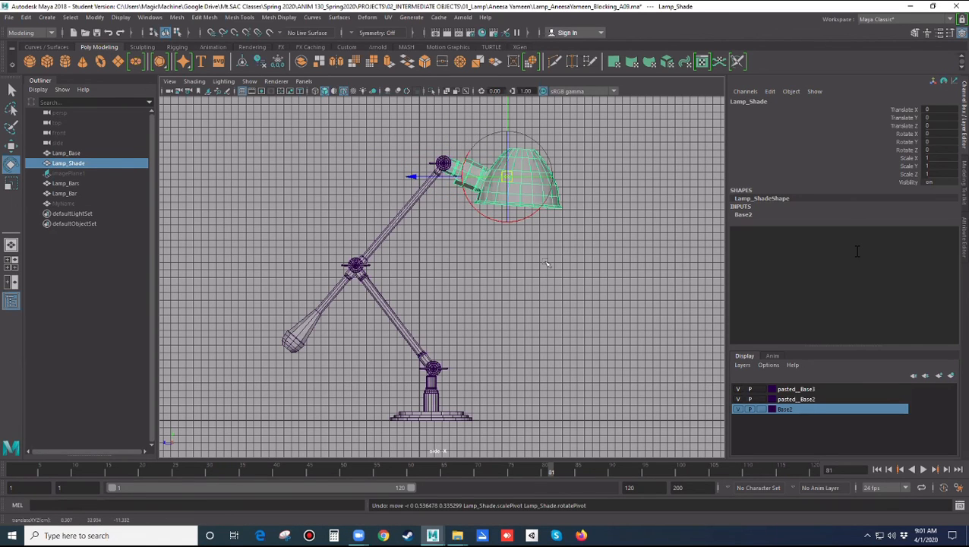
Snap Lamp_Shade's pivot to the center vertex of the round joint at the upper end of Lamp_Bar
scroll(547, 264, "up", 3)
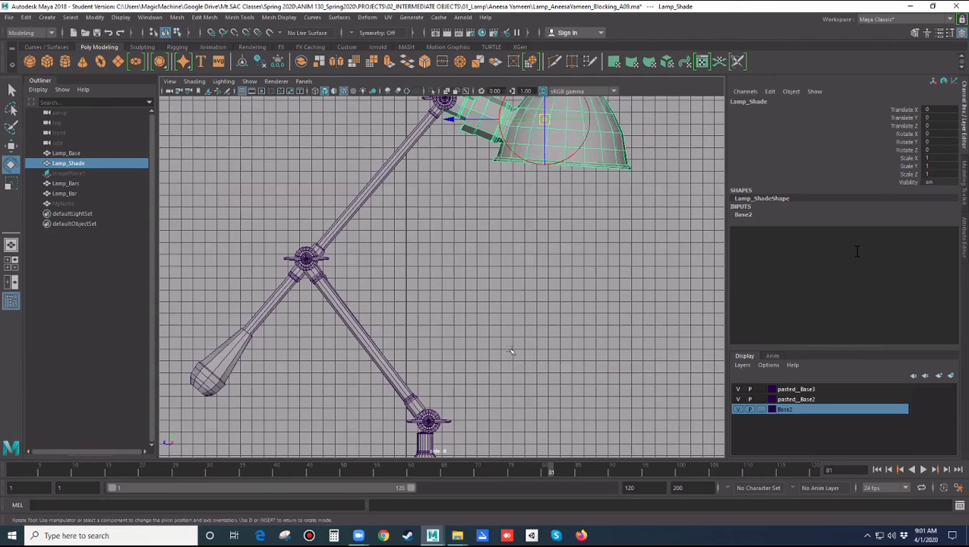
scroll(499, 315, "up", 1)
middle_click_drag(509, 231, 456, 447, "alt")
scroll(477, 414, "up", 6)
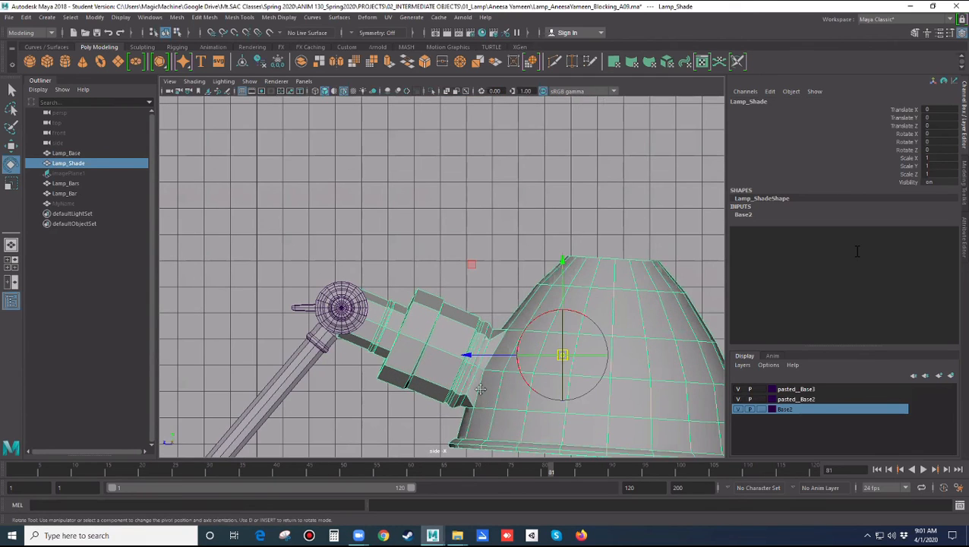
middle_click_drag(480, 389, 503, 335, "alt")
key("v")
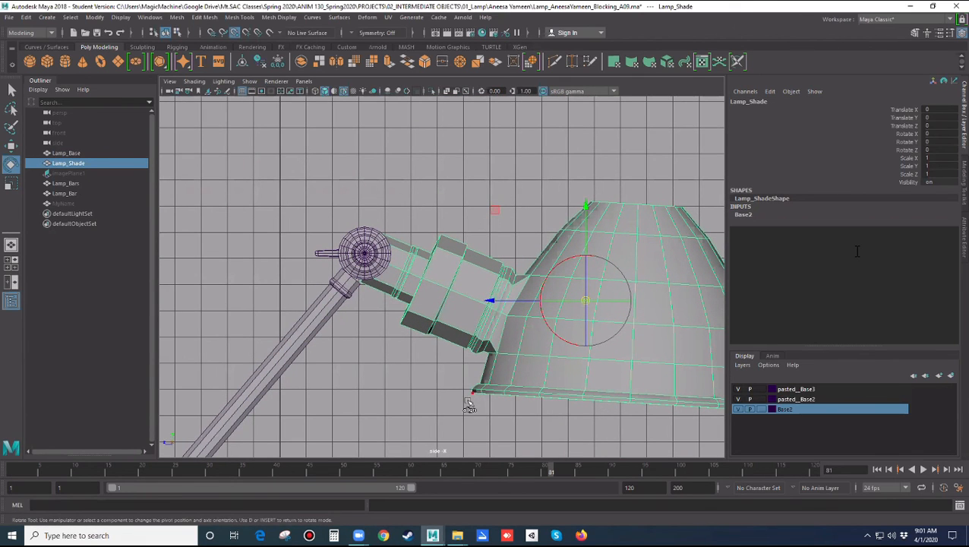
middle_click_drag(471, 396, 366, 254)
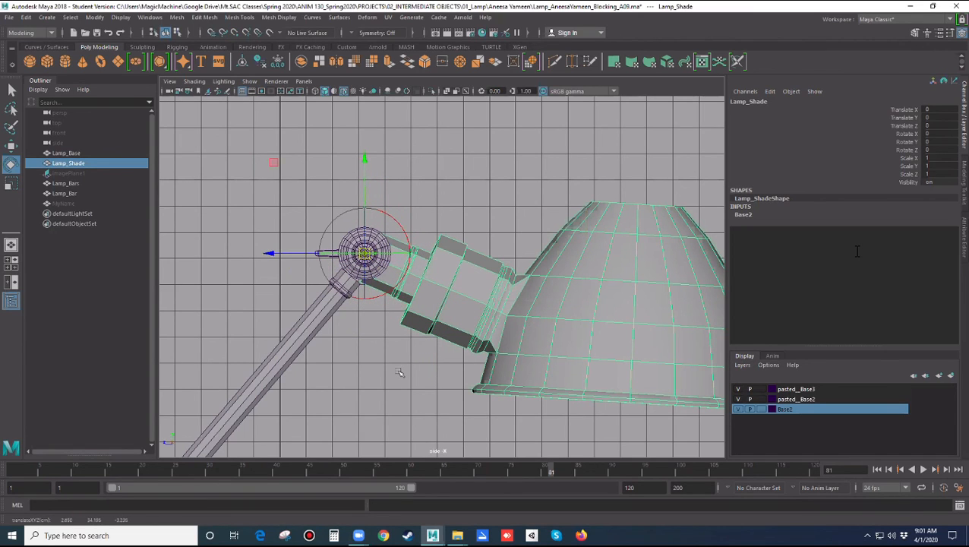
Test Lamp_Shade's new pivot by rotating the shade about 49 degrees around X at the upper joint
key("e")
scroll(399, 372, "down", 4)
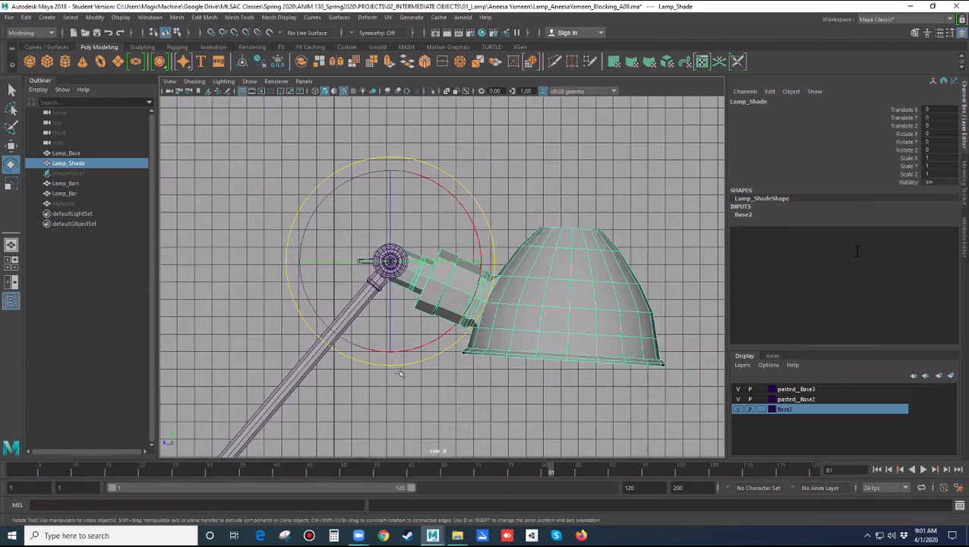
left_click_drag(422, 350, 480, 273)
key("ctrl+z")
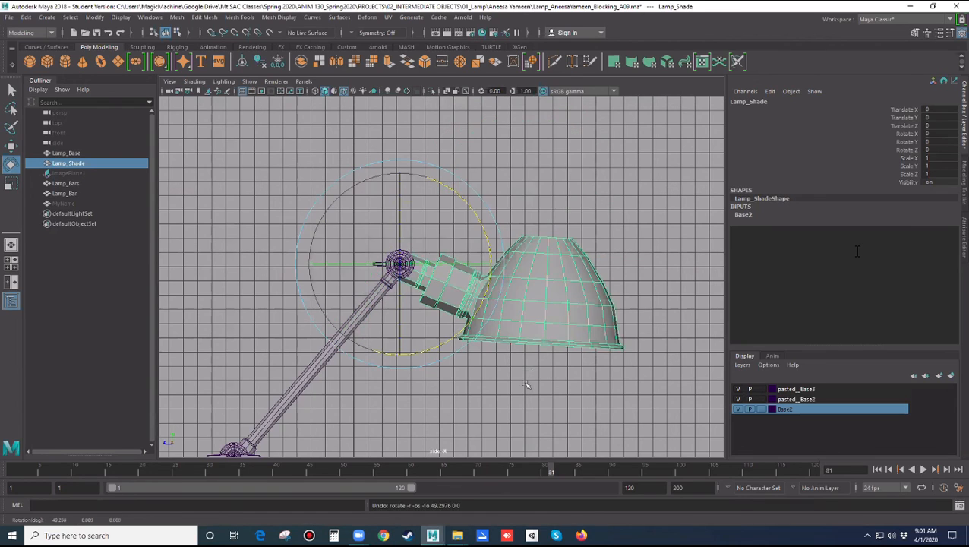
Snap Lamp_Bar's pivot to the center vertex of the middle joint in the side view
scroll(523, 385, "down", 4)
middle_click_drag(520, 360, 581, 240, "alt")
left_click(459, 308)
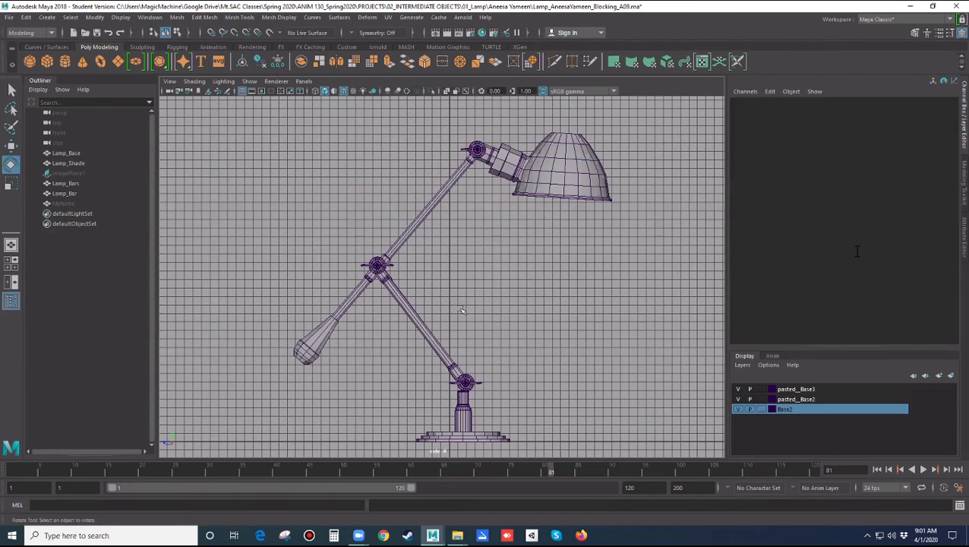
left_click(412, 227)
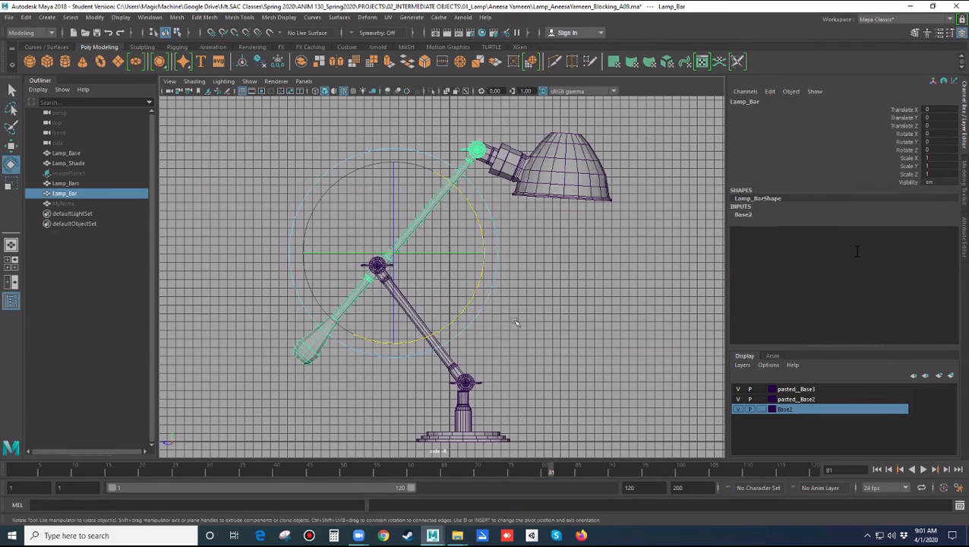
scroll(516, 322, "up", 2)
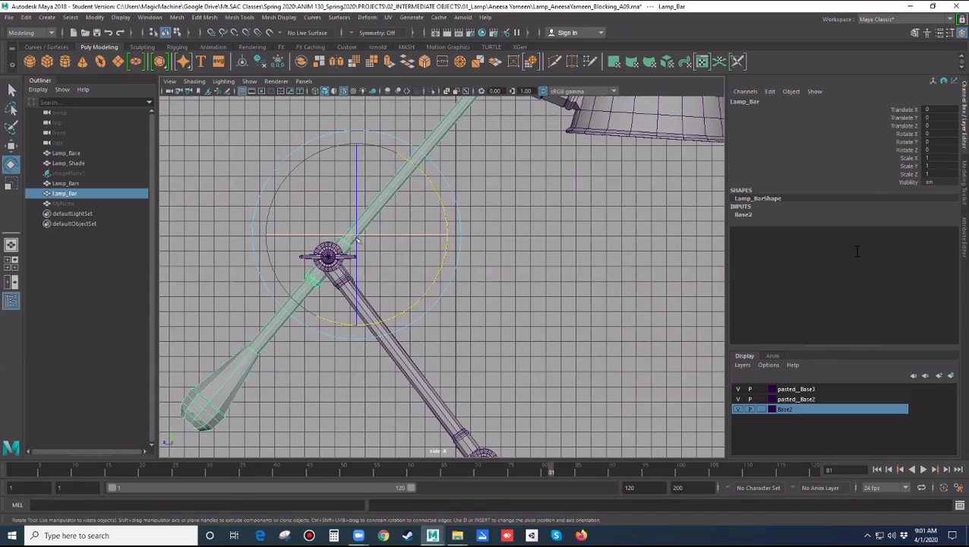
key("d")
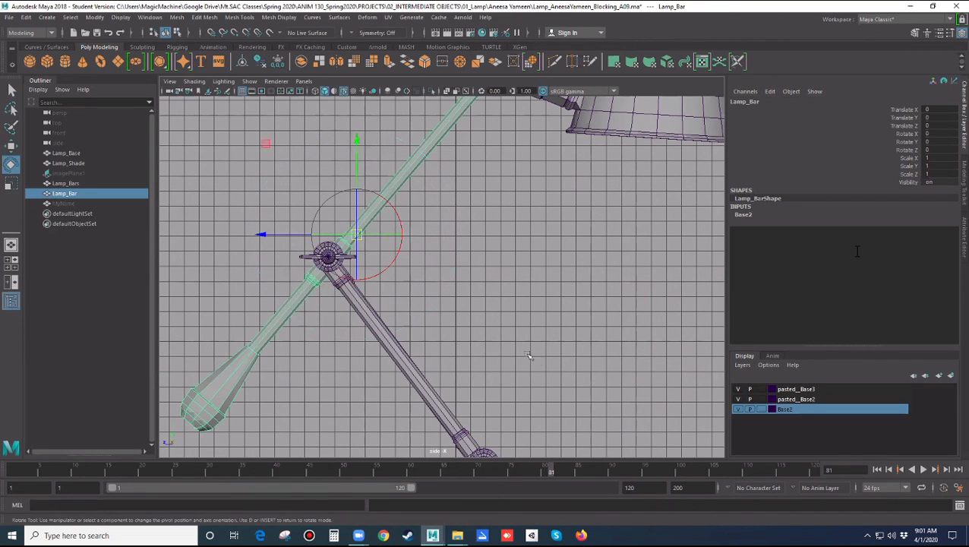
key("v")
middle_click_drag(465, 307, 330, 259)
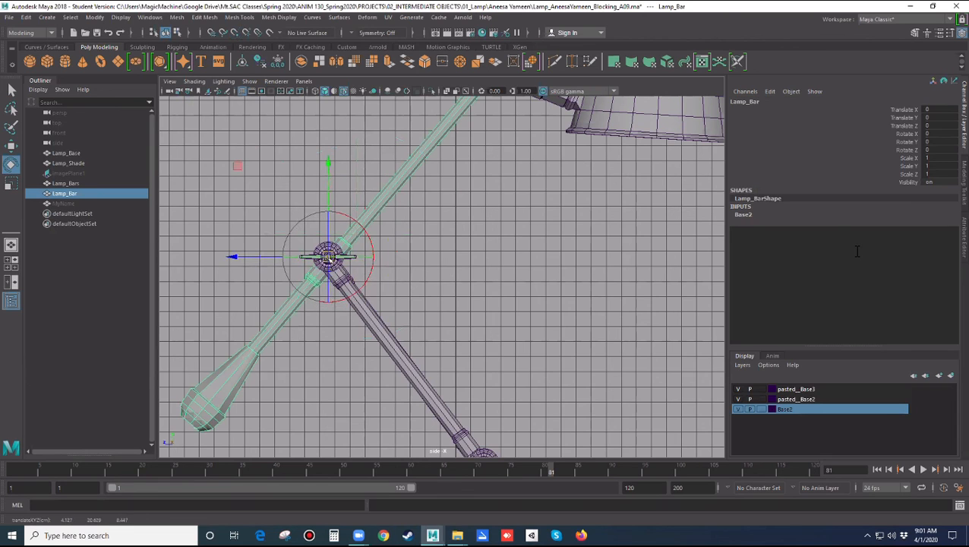
scroll(389, 322, "up", 5)
scroll(541, 314, "down", 5)
middle_click_drag(456, 312, 628, 320, "alt")
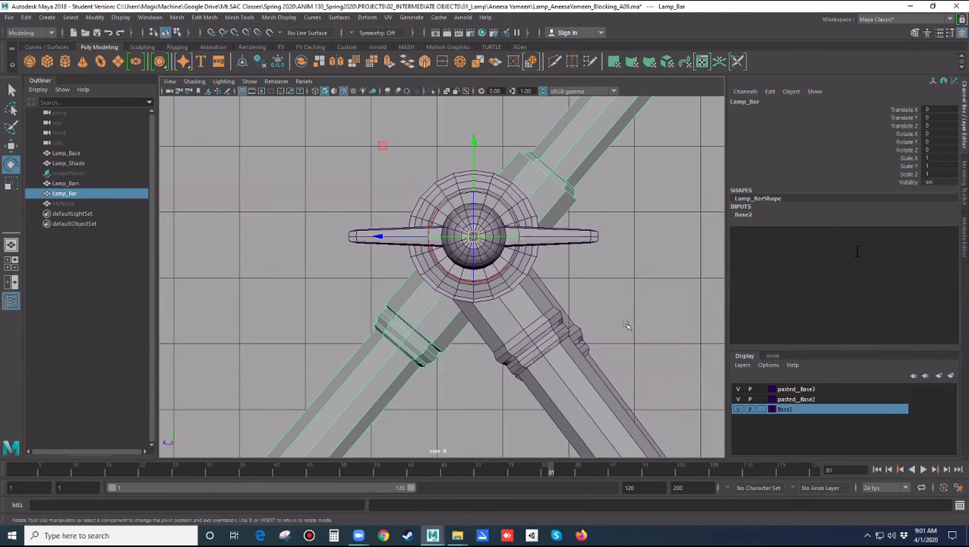
Test Lamp_Bar's new pivot by rotating the bar around the middle joint, undo the rotation and clear the selection
scroll(528, 310, "down", 5)
key("d")
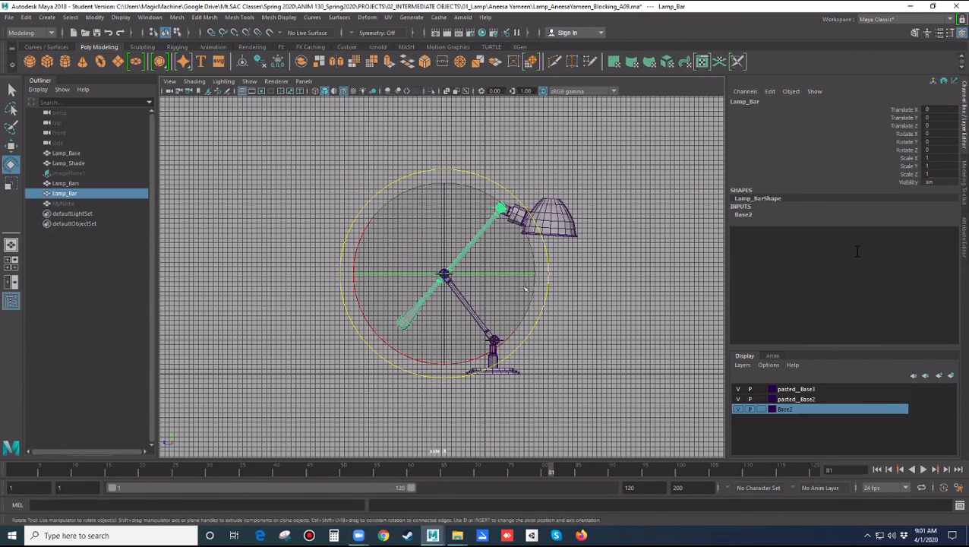
left_click_drag(500, 345, 534, 287)
key("ctrl+z")
left_click(611, 309)
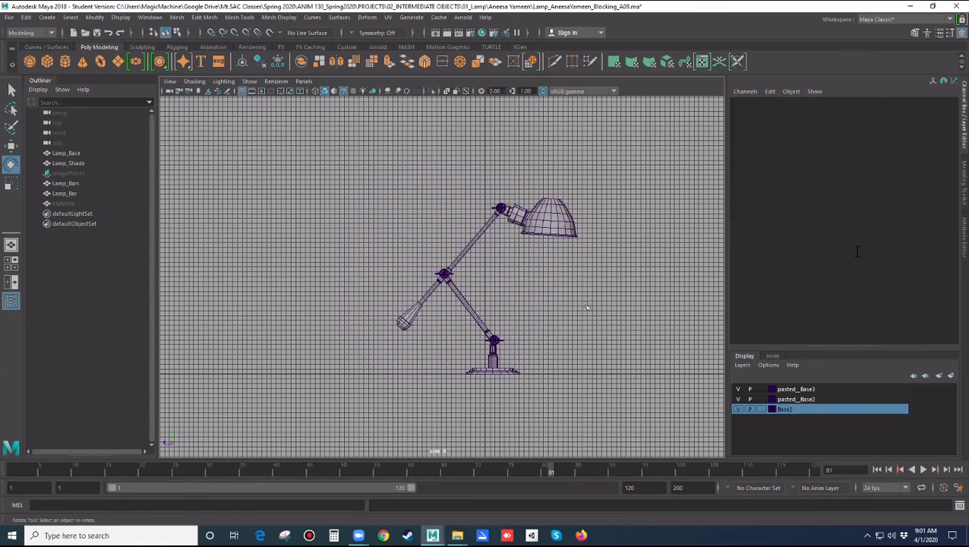
Snap Lamp_Bars' pivot to the center vertex of the lower joint, just above the lamp base
middle_click_drag(518, 323, 468, 273, "alt")
left_click(434, 271)
right_click_drag(458, 302, 534, 319, "alt")
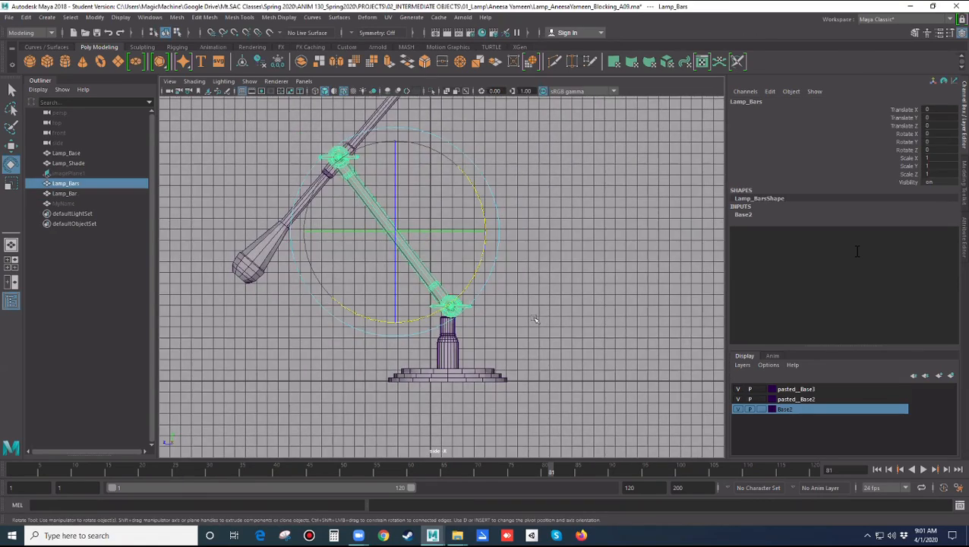
scroll(535, 319, "up", 5)
key("d")
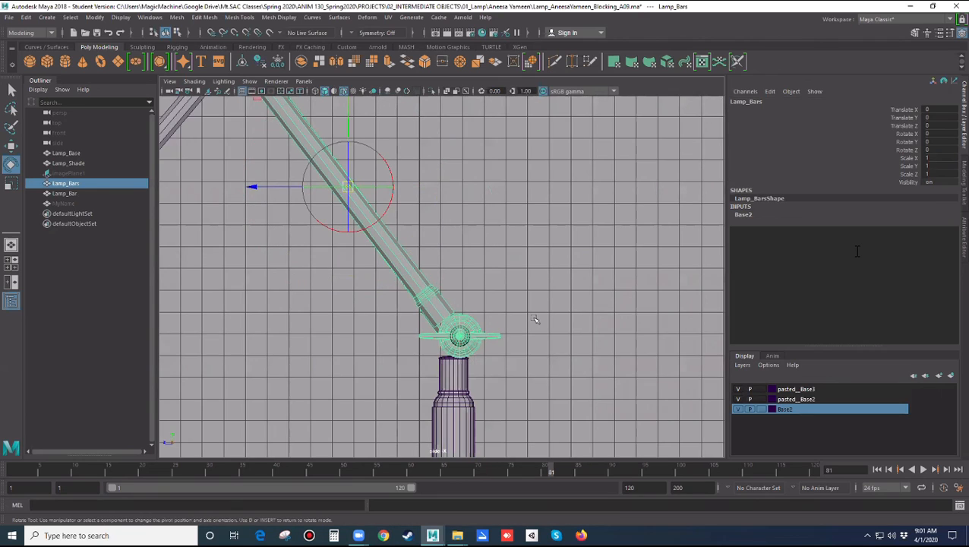
key("v")
middle_click_drag(534, 318, 460, 335)
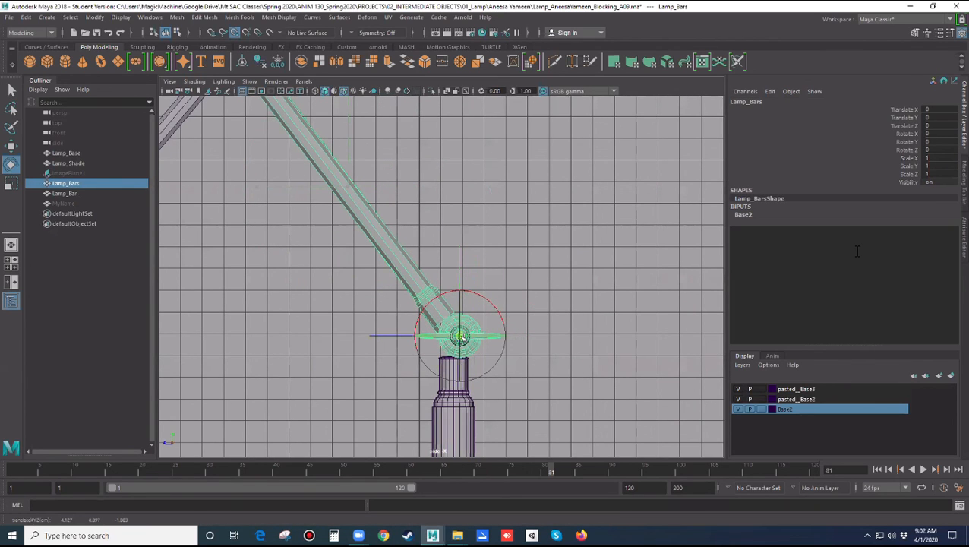
scroll(566, 370, "down", 3)
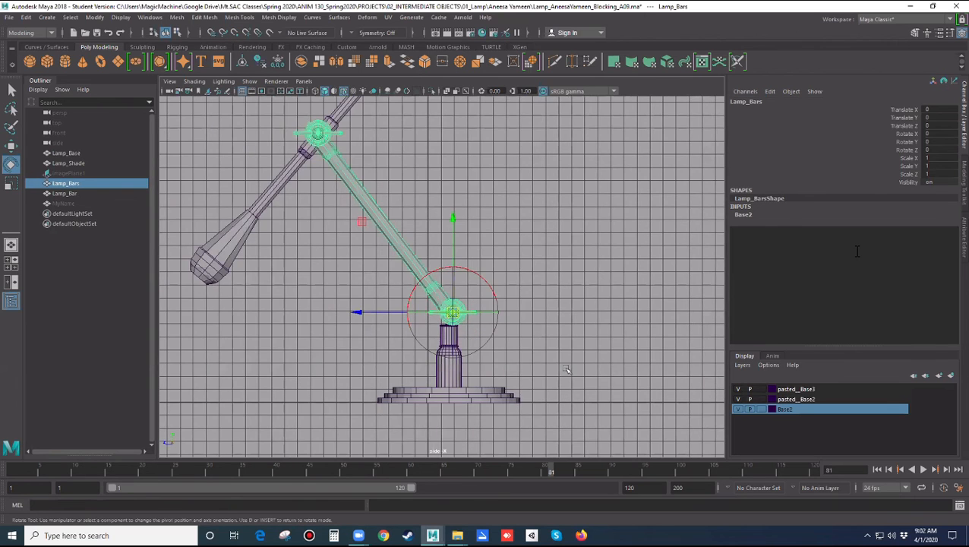
scroll(567, 370, "up", 6)
scroll(566, 370, "up", 2)
scroll(566, 369, "down", 5)
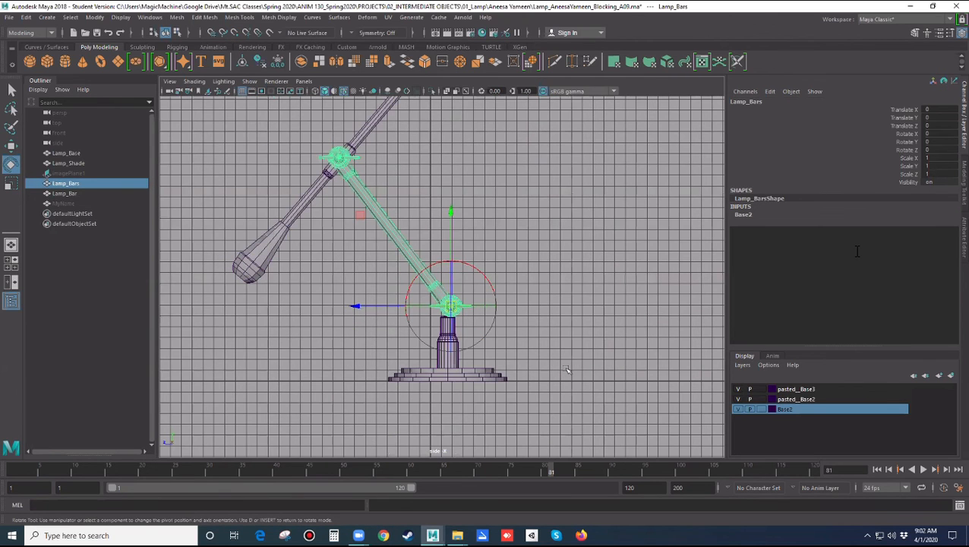
Test Lamp_Bars' new pivot by rotating the lower arm around the joint above the base
key("d")
mouse_move(519, 246)
left_mouse_down()
mouse_move(547, 272)
mouse_move(552, 302)
mouse_move(486, 227)
mouse_move(551, 298)
mouse_move(501, 251)
left_mouse_up()
left_click(547, 341)
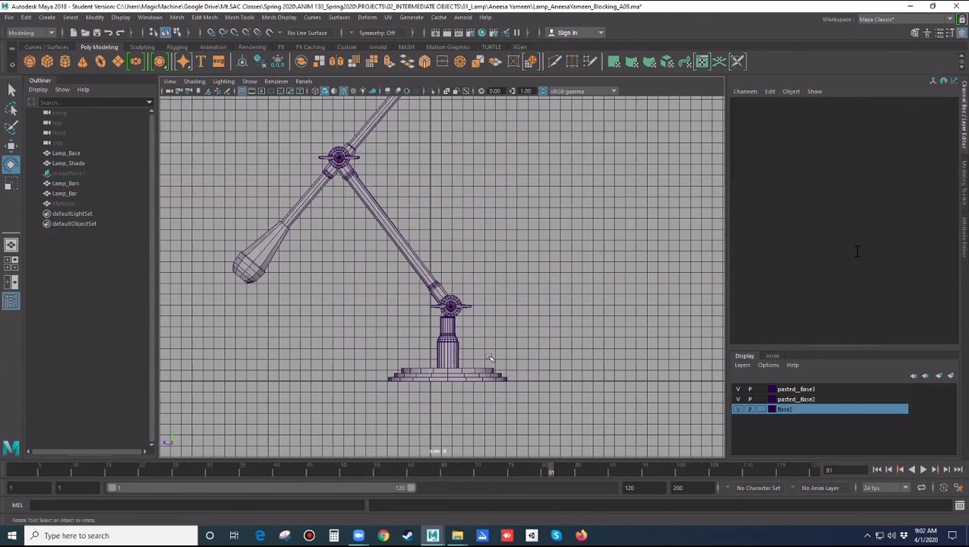
Examine the pivot positions of Lamp_Base in the side view and of Lamp_Shade and Lamp_Bars in the perspective view
left_click(444, 345)
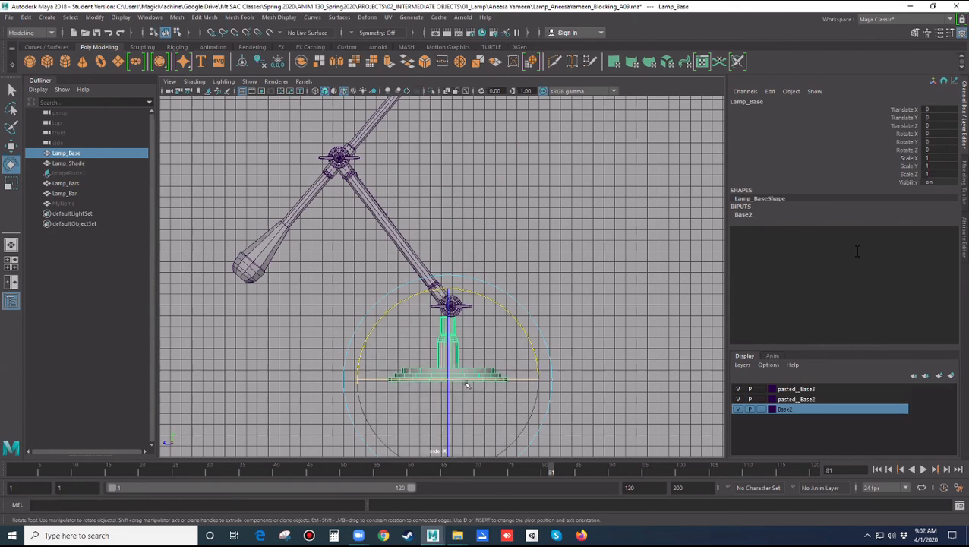
left_click(579, 293)
key("f")
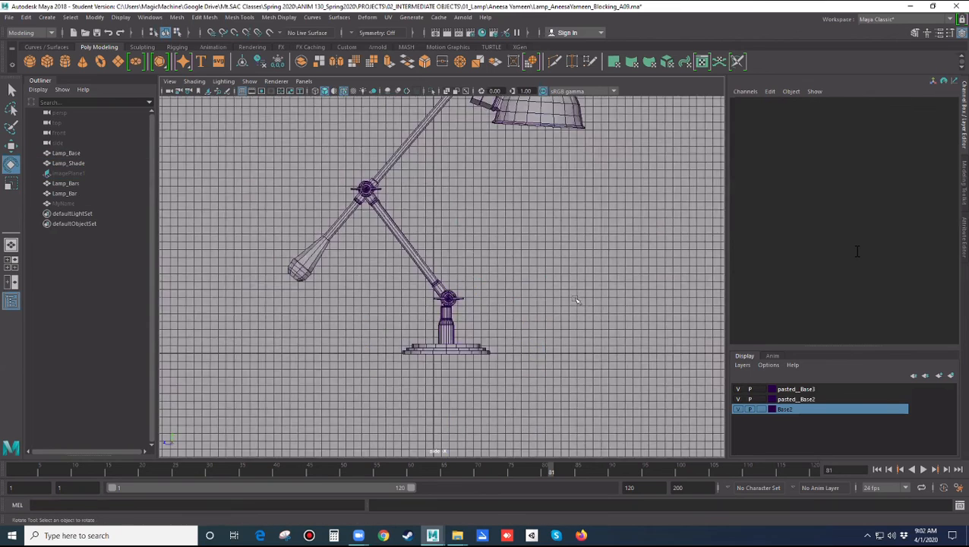
key("space")
left_click_drag(560, 291, 532, 296, "alt")
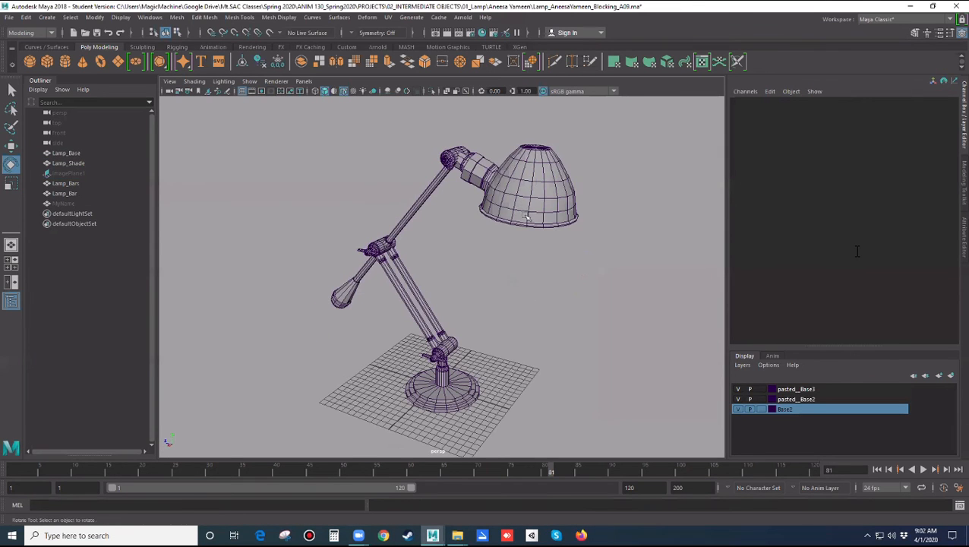
left_click(532, 178)
key("w")
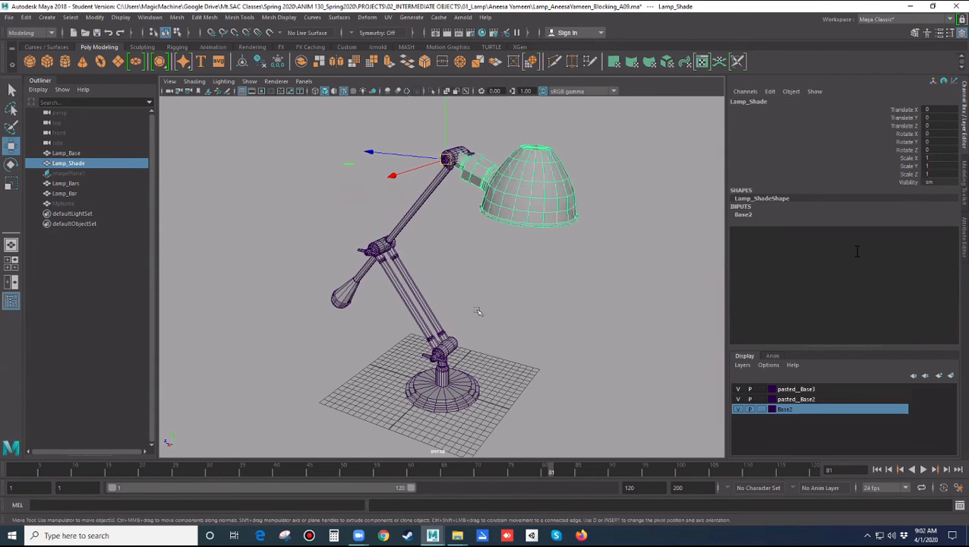
left_click(414, 239)
left_click(413, 287)
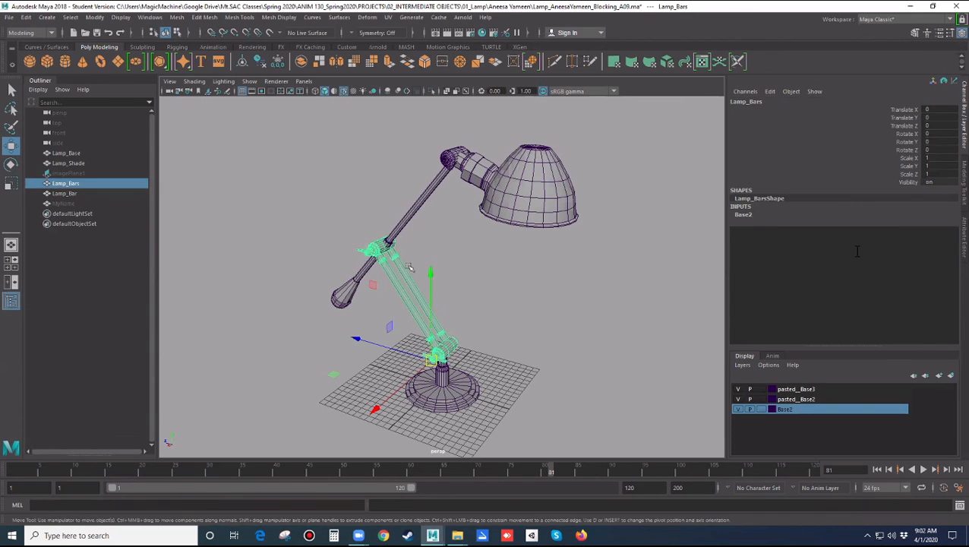
Move Lamp_Bar's pivot along X in the front view to the center of the middle joint's width
left_click(409, 231)
left_click_drag(409, 232, 417, 254, "alt")
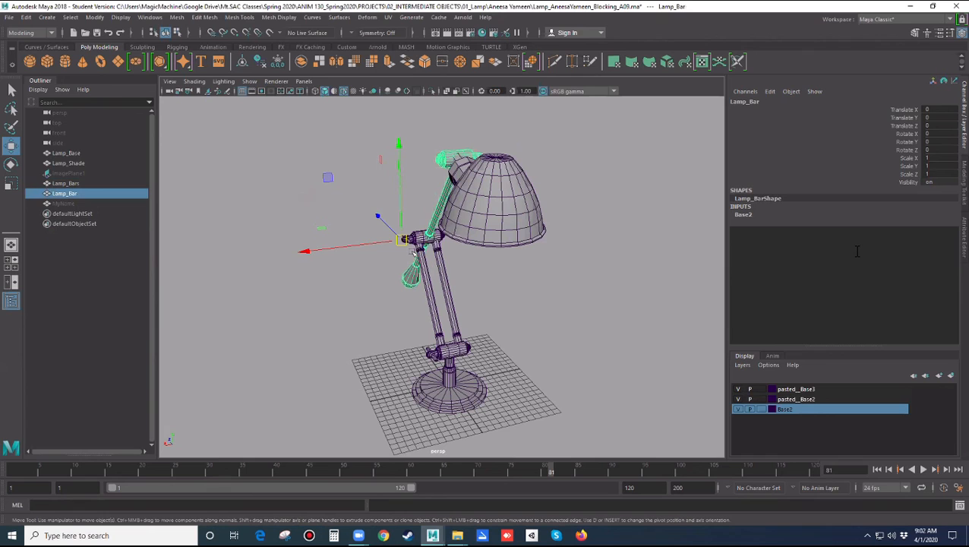
key("d")
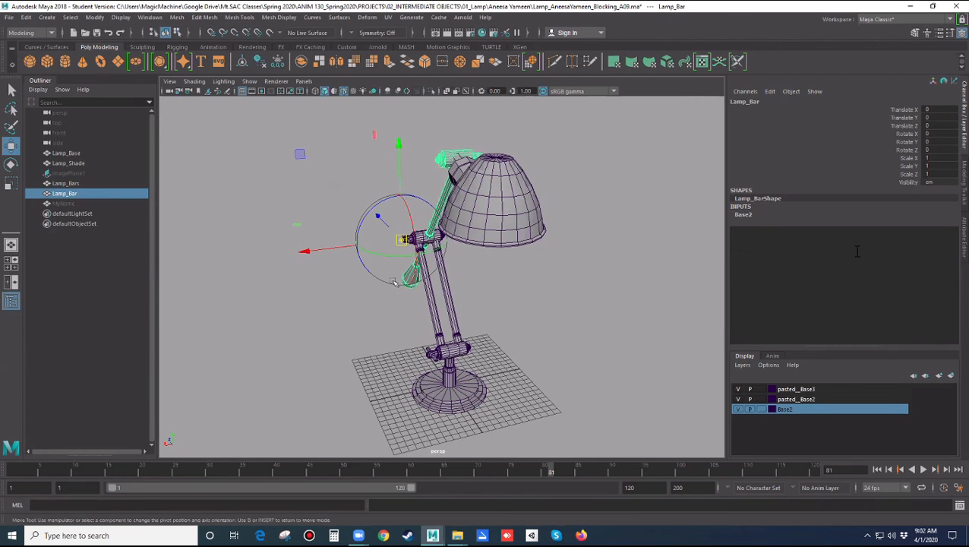
key("space")
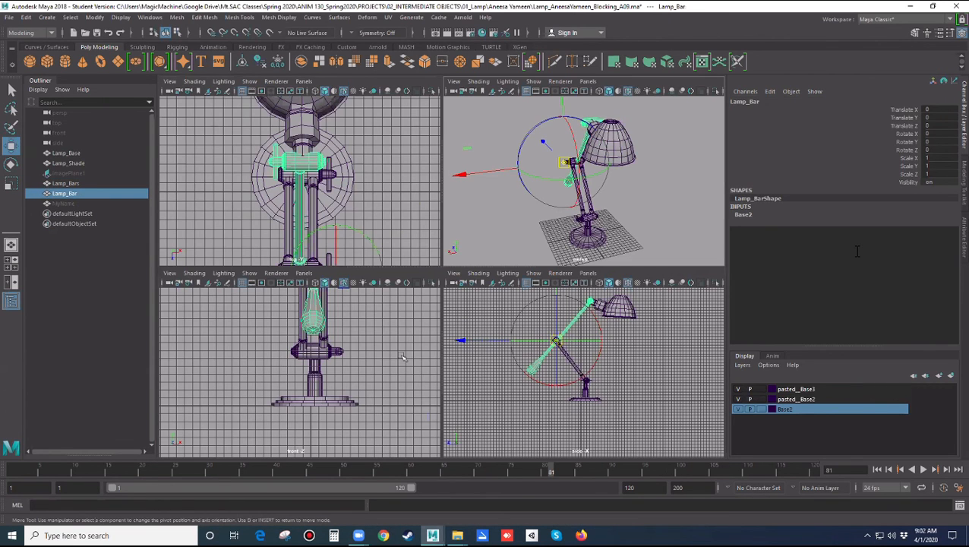
key("space")
scroll(426, 339, "down", 5)
scroll(523, 279, "up", 6)
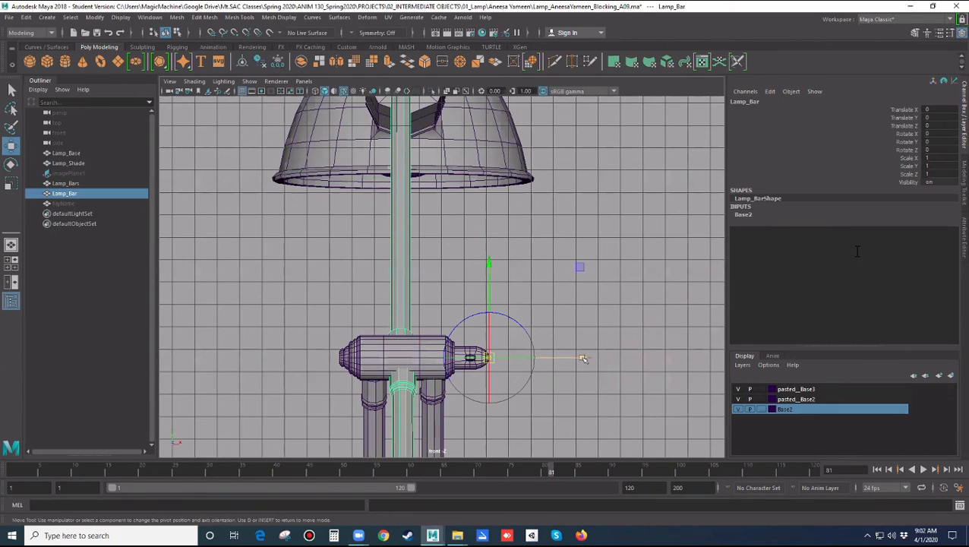
left_click_drag(583, 359, 495, 358)
key("space")
key("space")
Move Lamp_Shade's pivot along X in the front view to the center of the upper joint's width
left_click_drag(511, 362, 476, 171, "alt")
left_click(476, 171)
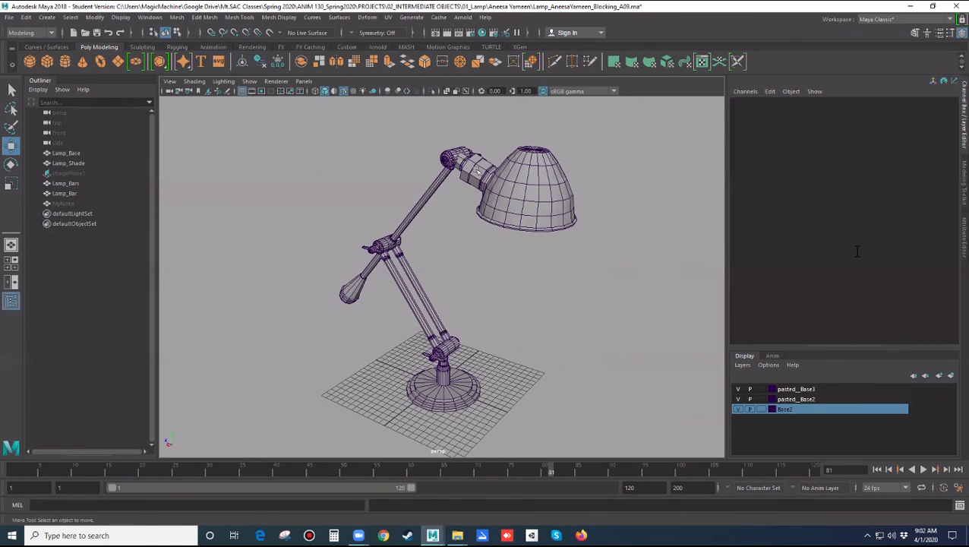
left_click(514, 173)
left_click_drag(490, 274, 586, 319, "alt")
key("space")
key("space")
scroll(401, 343, "down", 4)
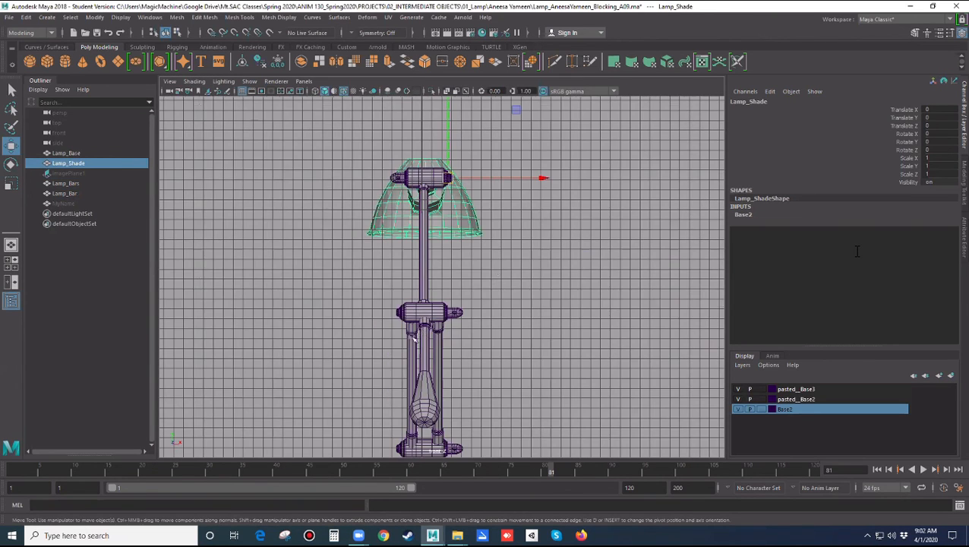
scroll(483, 363, "up", 5)
scroll(448, 262, "up", 1)
key("e")
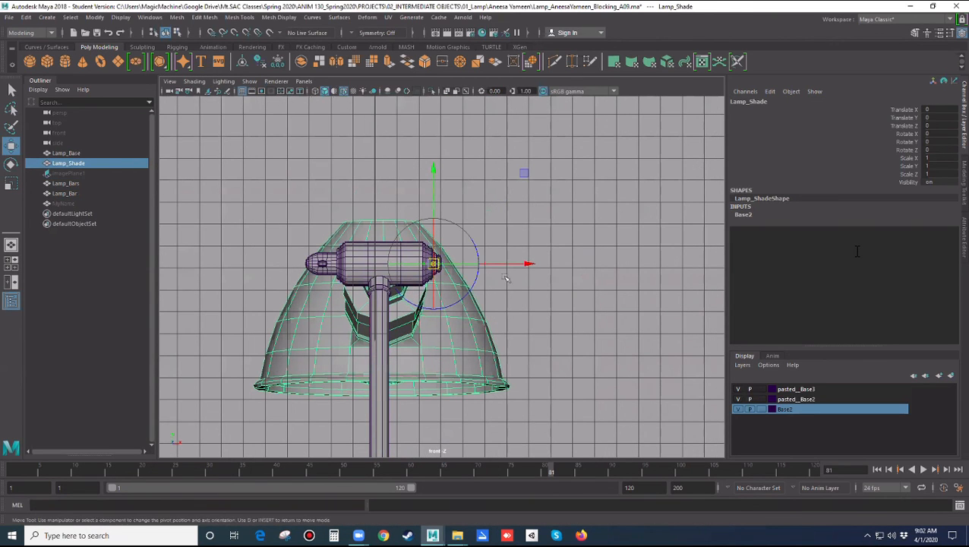
left_click_drag(475, 272, 471, 277)
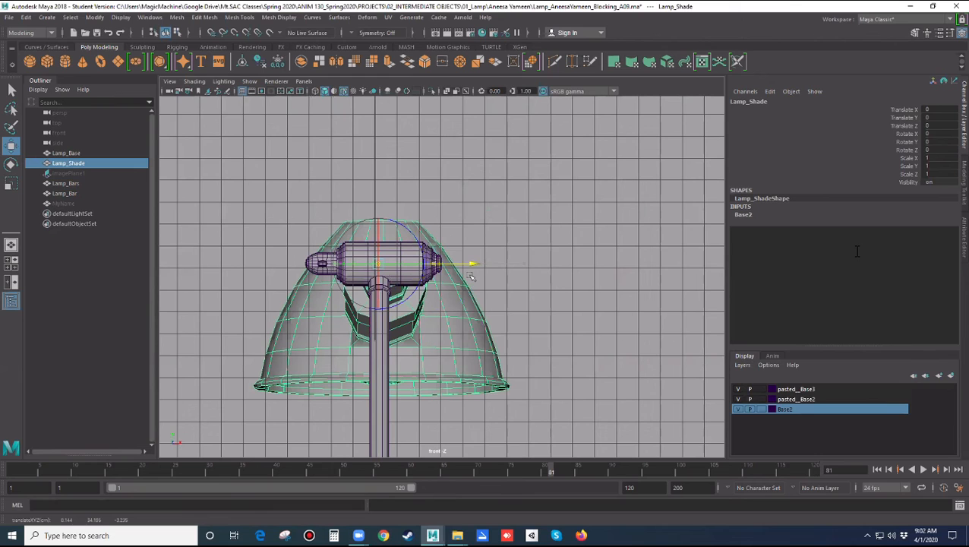
key("space")
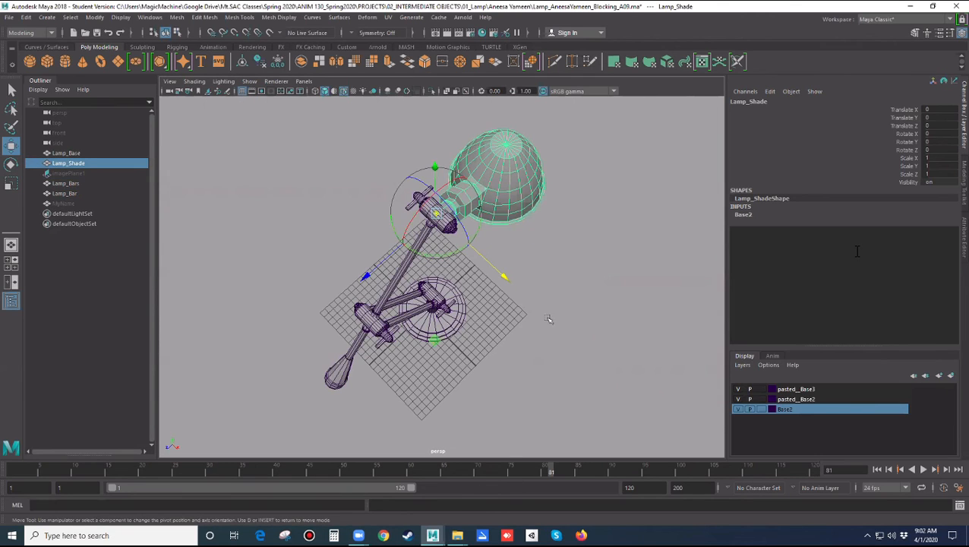
Check Lamp_Bar's pivot, and move Lamp_Bars' pivot along X in the front view to the center of the lower joint's width
left_click_drag(539, 316, 485, 306, "alt")
left_click(459, 270)
left_click(410, 222)
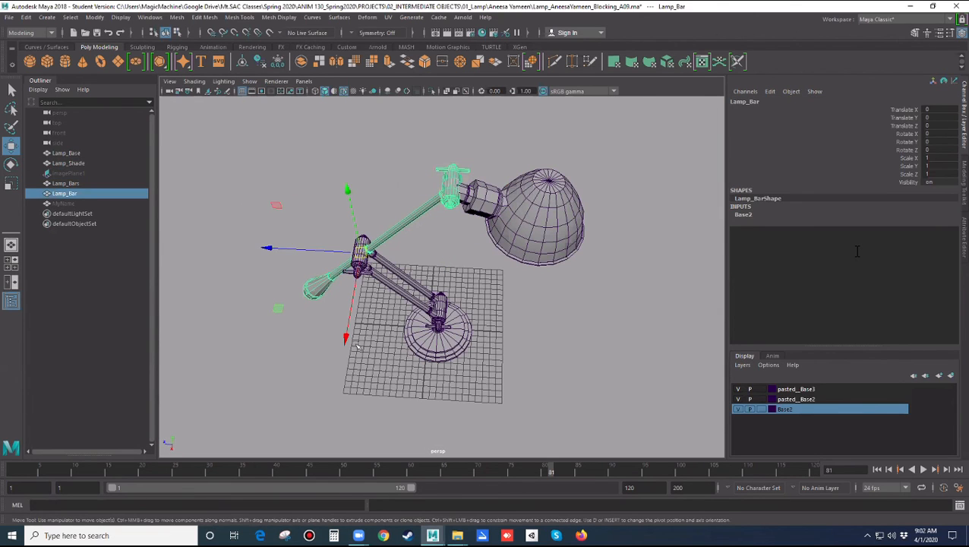
left_click(409, 291)
left_click_drag(514, 347, 429, 336, "alt")
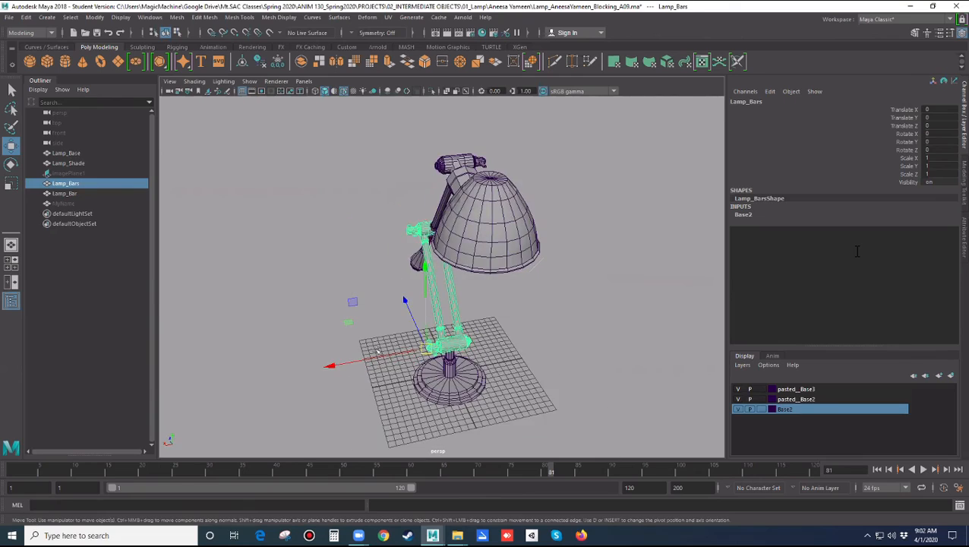
key("space")
key("space")
key("f")
scroll(435, 368, "down", 4)
middle_click_drag(516, 374, 494, 226, "alt")
scroll(494, 226, "up", 5)
scroll(493, 271, "up", 2)
key("d")
left_click_drag(636, 258, 539, 264)
key("d")
key("space")
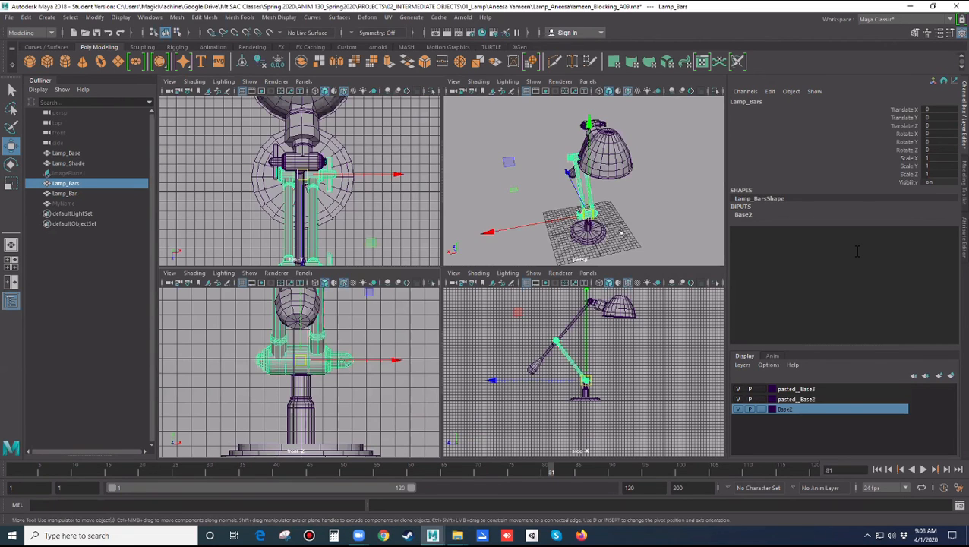
Enlarge the perspective view and examine the whole lamp from the side, finishing with nothing selected
left_click(619, 204)
left_click(611, 244)
key("space")
left_click_drag(579, 266, 600, 306, "alt")
left_click(600, 306)
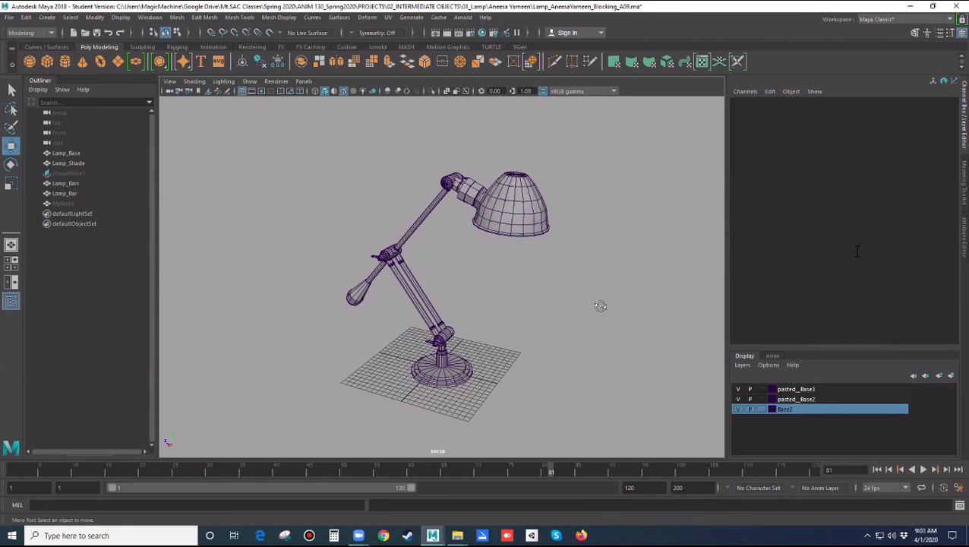
left_click_drag(567, 320, 577, 318, "alt")
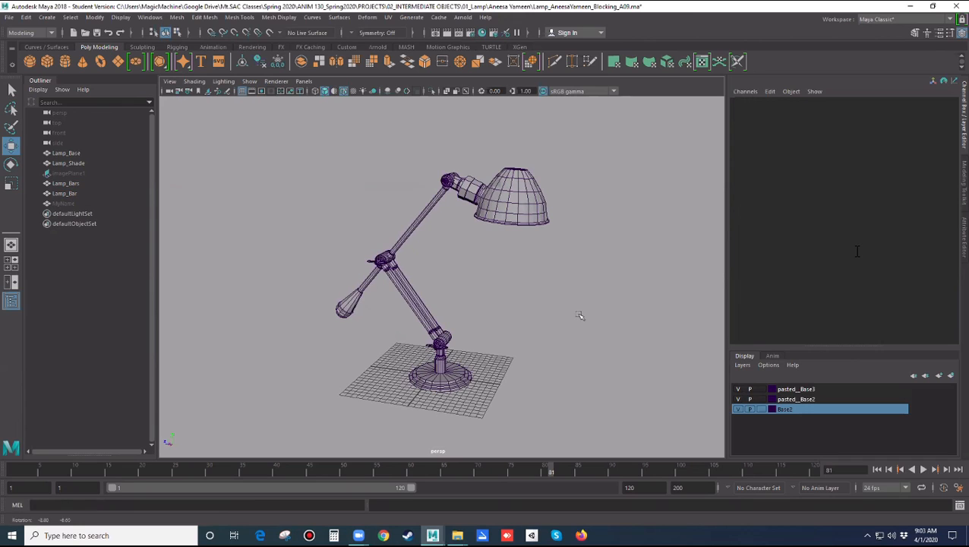
key("q")
left_click(525, 222)
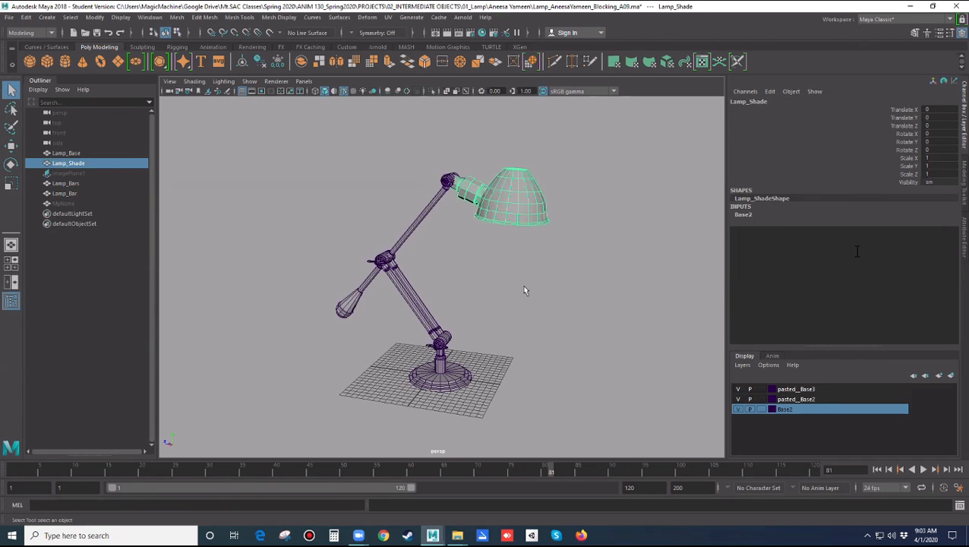
scroll(525, 292, "up", 3)
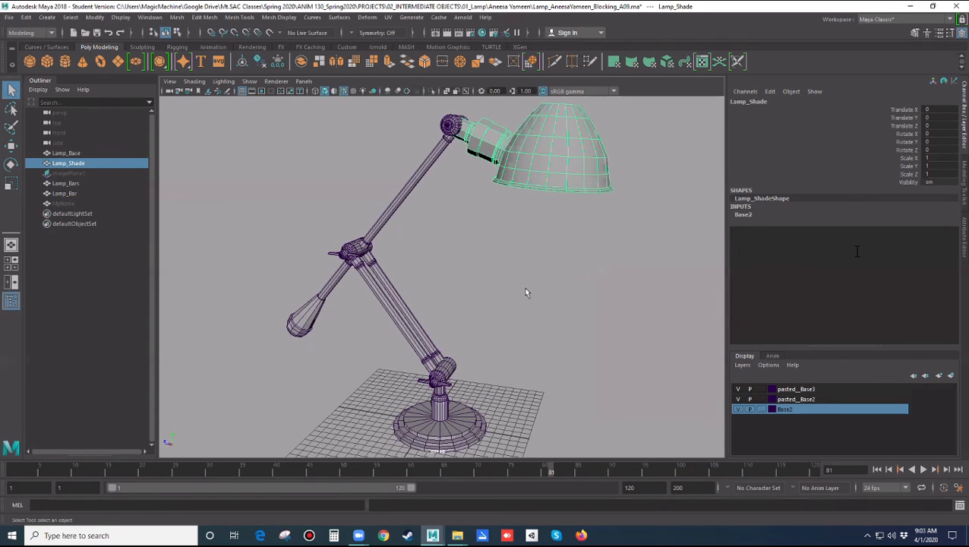
left_click_drag(542, 286, 559, 317, "alt")
left_click(559, 316)
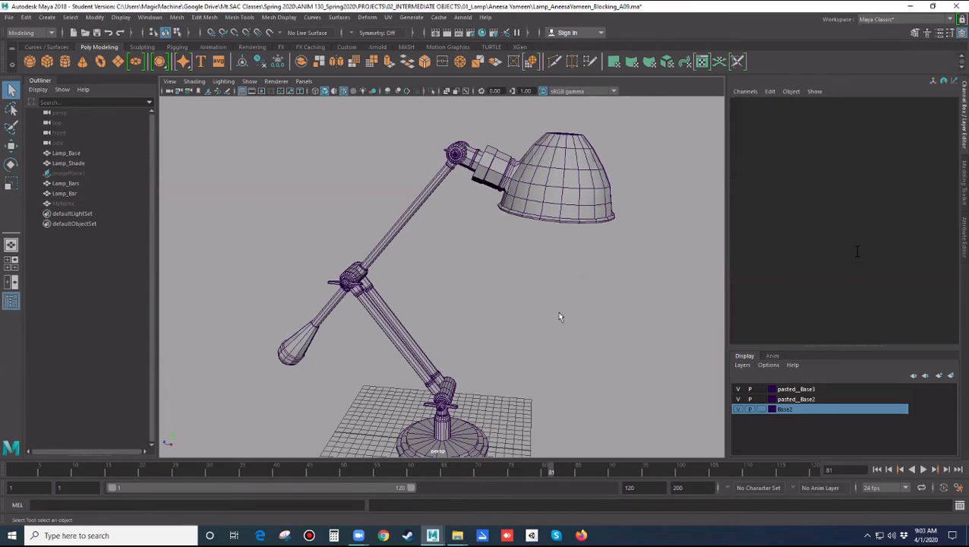
scroll(559, 316, "down", 3)
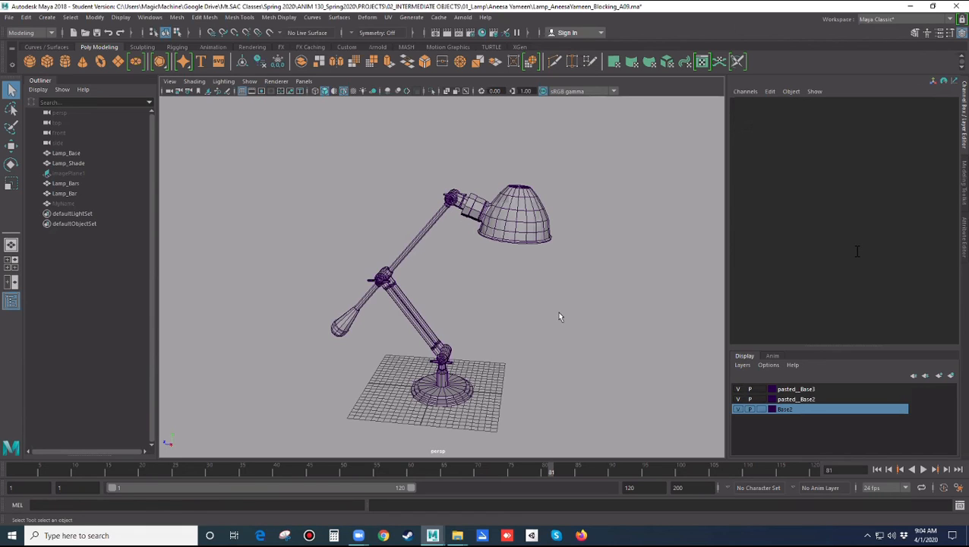
scroll(526, 334, "up", 2)
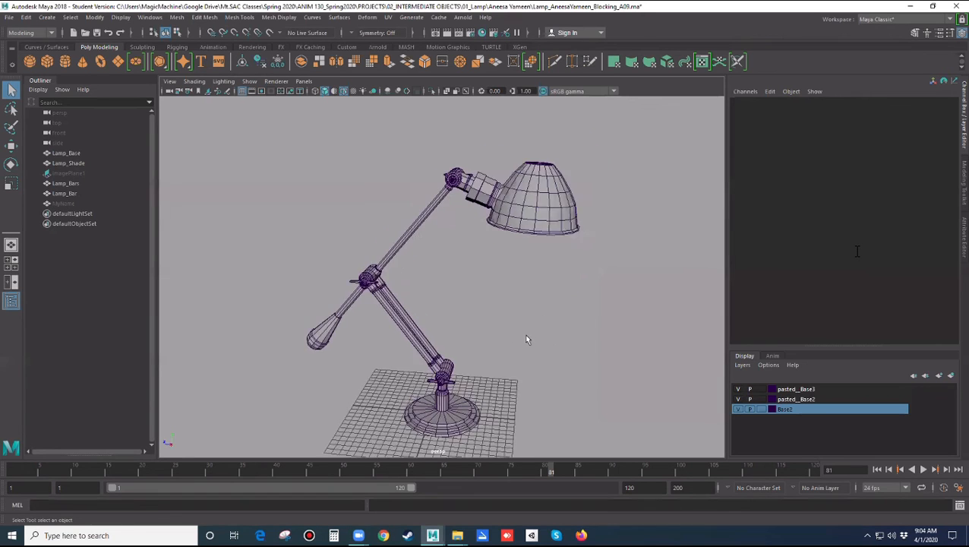
scroll(526, 334, "down", 1)
scroll(547, 296, "up", 1)
scroll(558, 281, "down", 2)
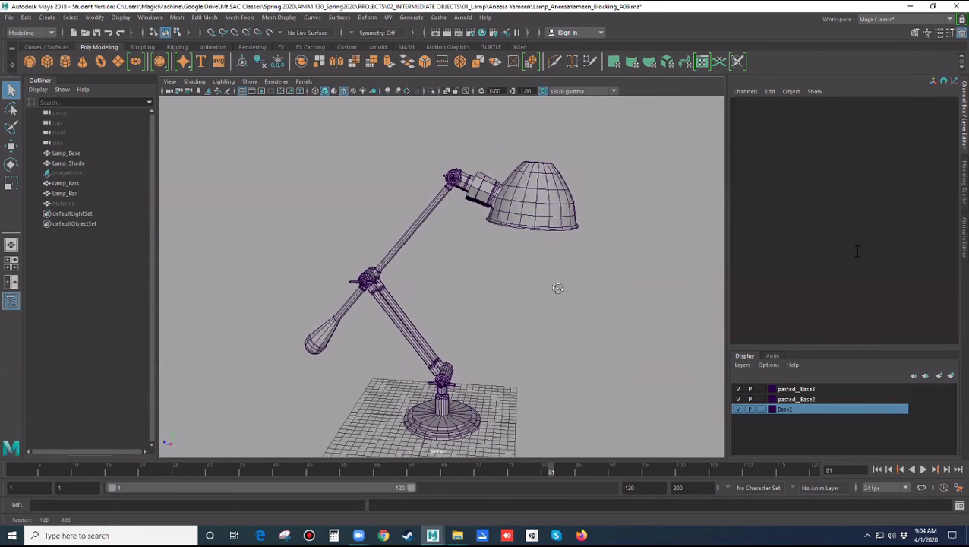
scroll(555, 315, "down", 2)
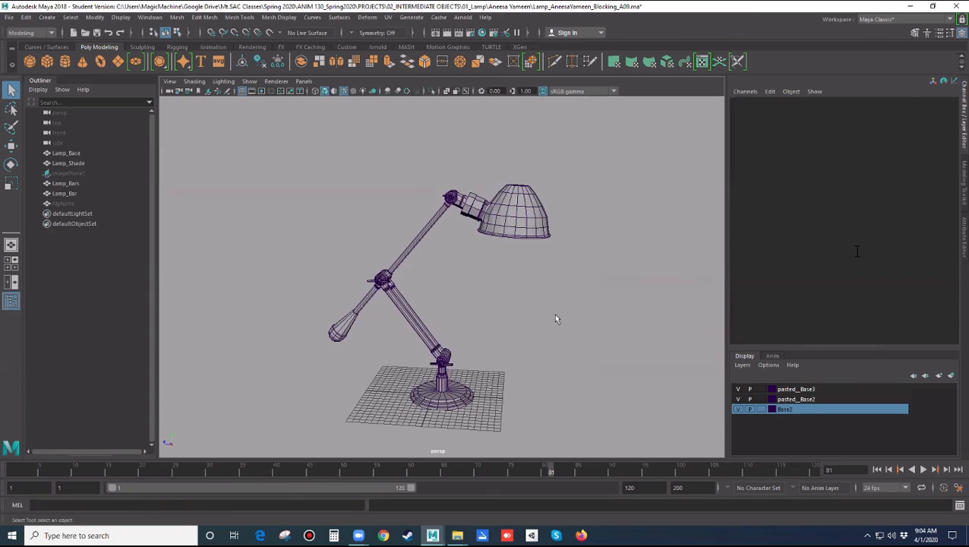
middle_click_drag(554, 323, 579, 290, "alt")
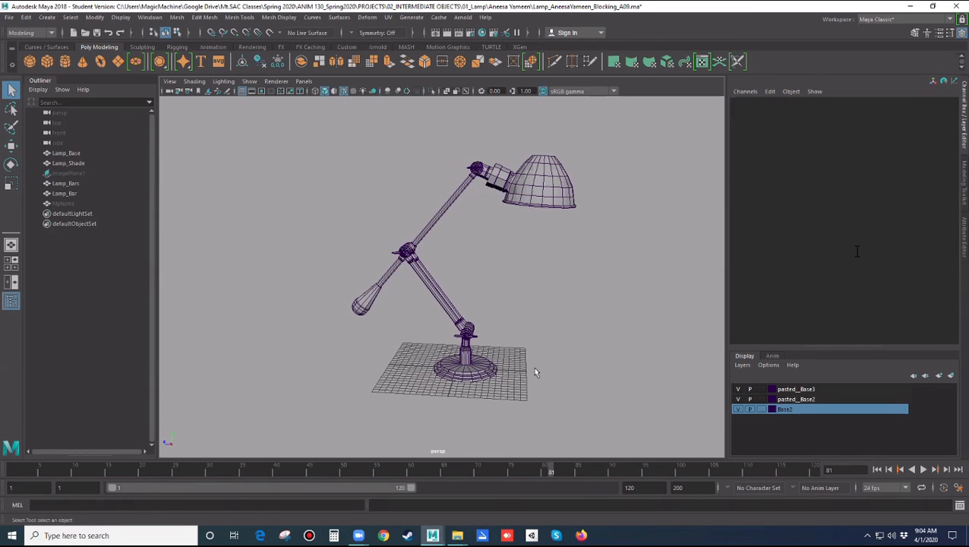
Examine which pieces meet at each joint by selecting Lamp_Base, Lamp_Shade, Lamp_Bar and Lamp_Bars individually
left_click(484, 379)
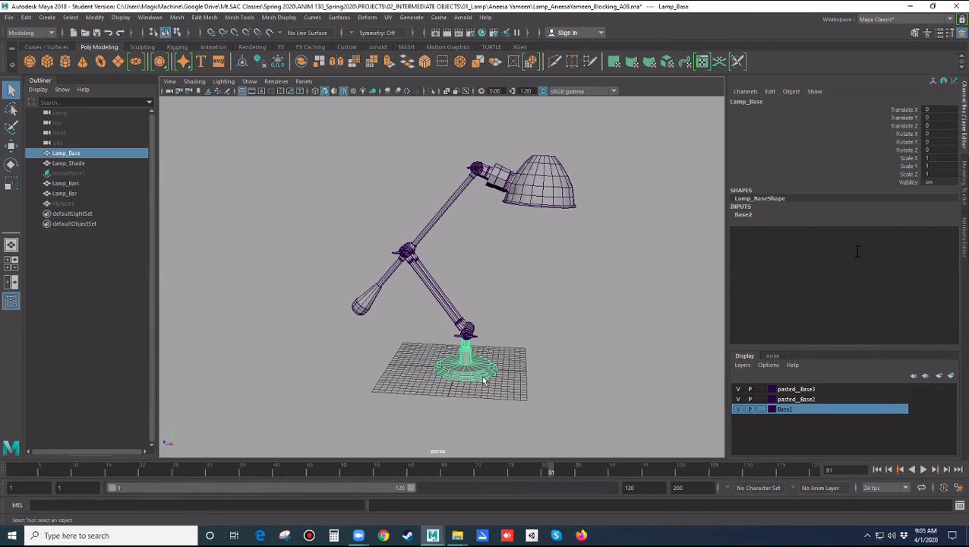
left_click(514, 354)
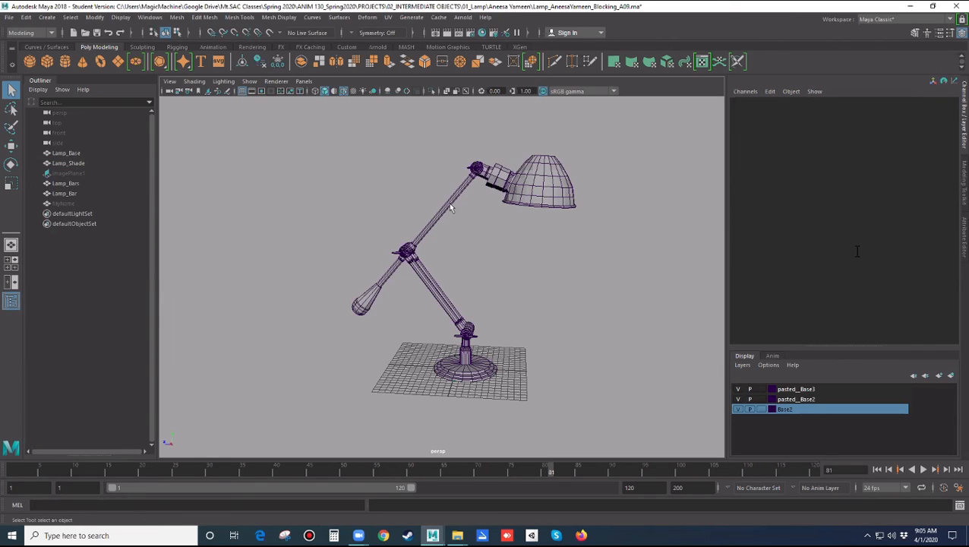
left_click(499, 191)
left_click(463, 190)
left_click(496, 188)
left_click(462, 194)
left_click(416, 269)
left_click(420, 243)
left_click(423, 276)
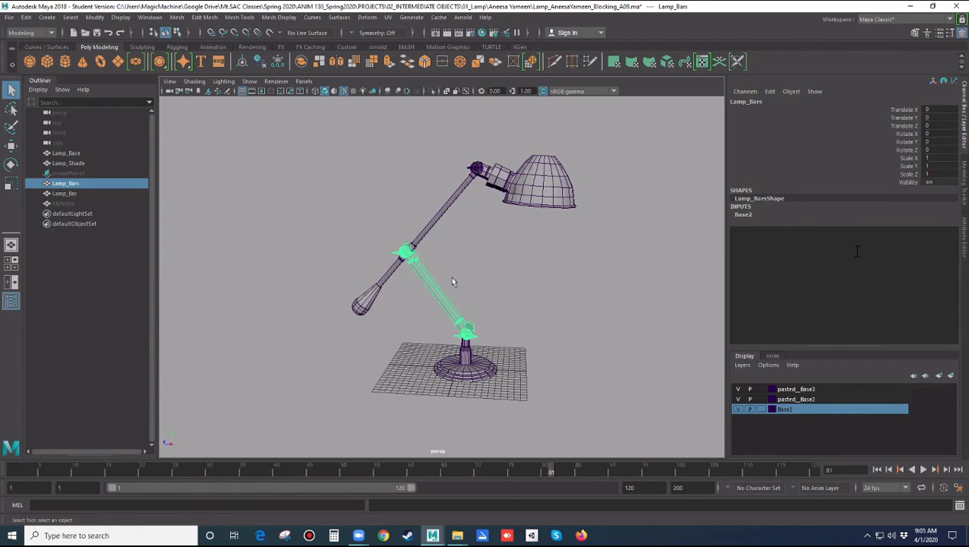
Trace the child-to-parent order down the lamp by selecting Lamp_Shade, Lamp_Bar, Lamp_Bars and Lamp_Base in turn, and clear the selection
left_click(505, 261)
left_click(546, 195)
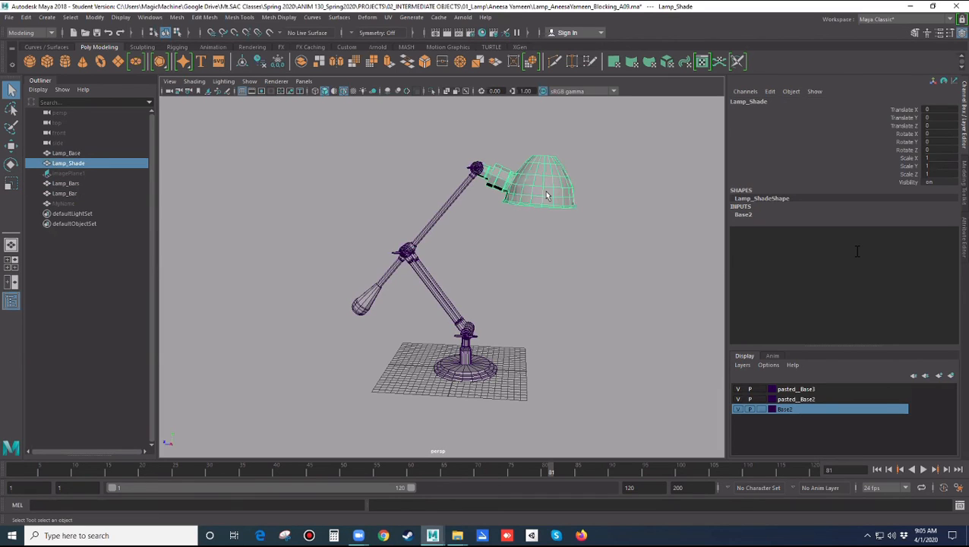
left_click(459, 190)
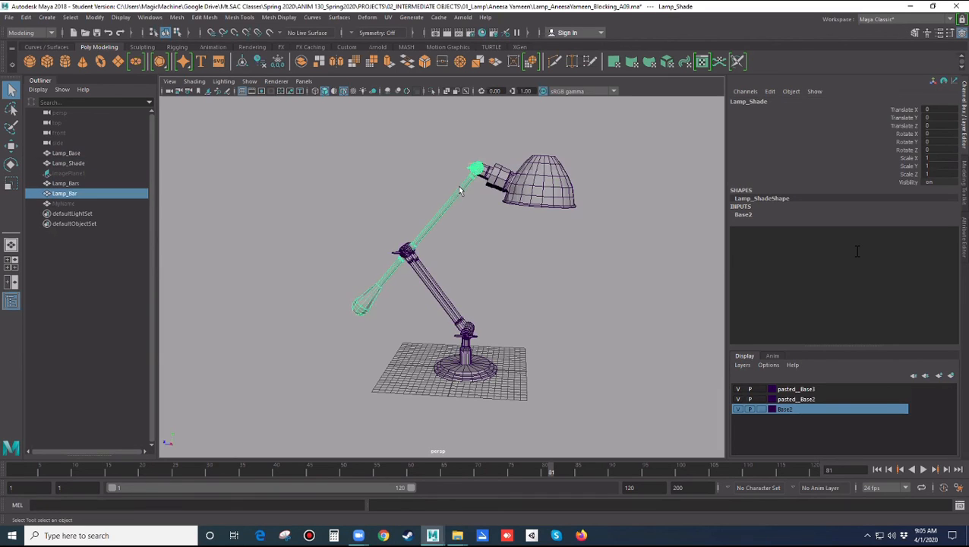
left_click(422, 241)
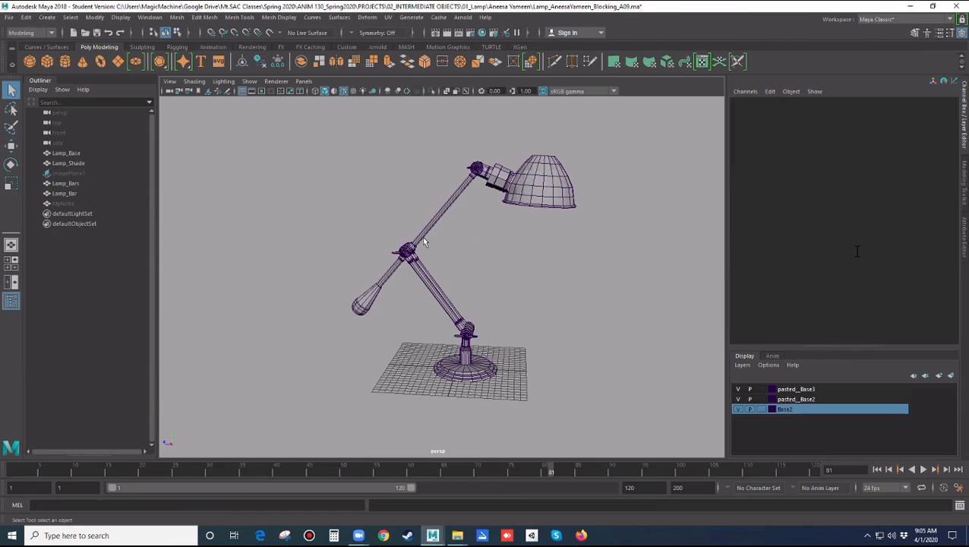
left_click(423, 238)
left_click(420, 275)
left_click(435, 281)
left_click(462, 325)
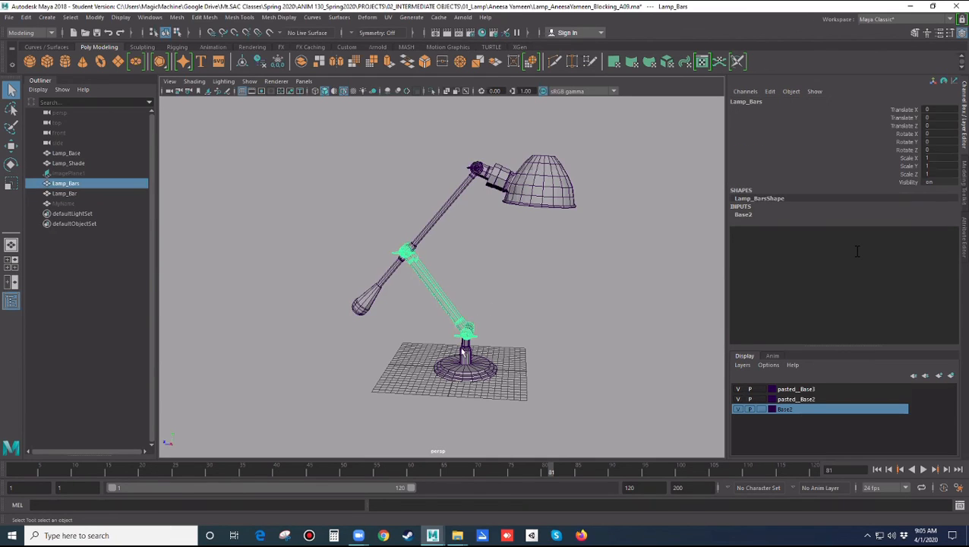
left_click(466, 357)
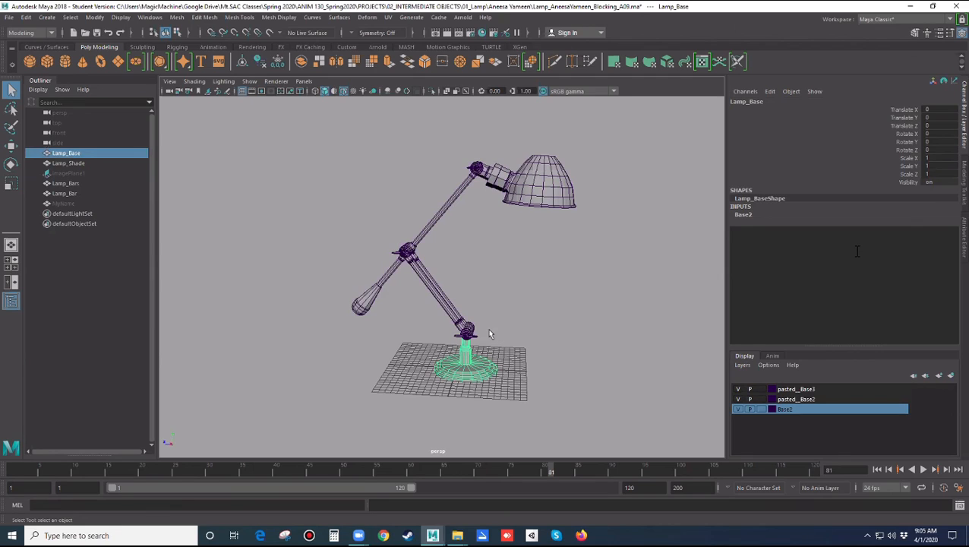
left_click(511, 284)
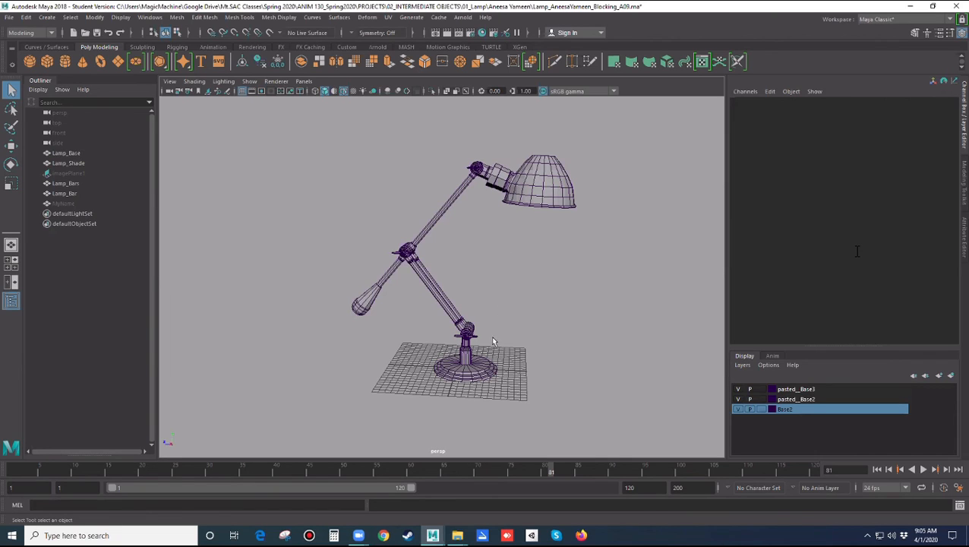
Examine the Lamp_Shade and Lamp_Bar pair by selecting each alone and both together with the shade first
left_click(519, 183)
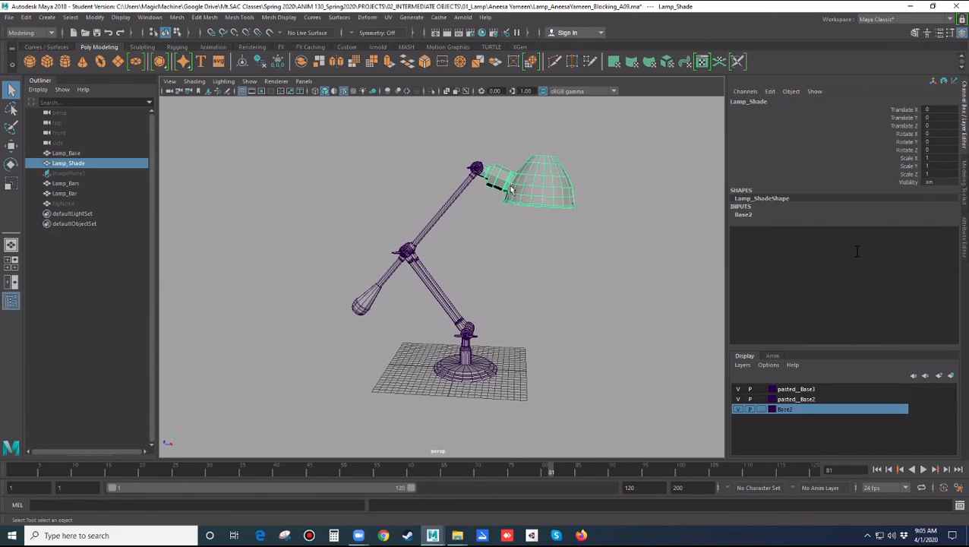
left_click(467, 193)
left_click(525, 197)
left_click(455, 196)
left_click(473, 237)
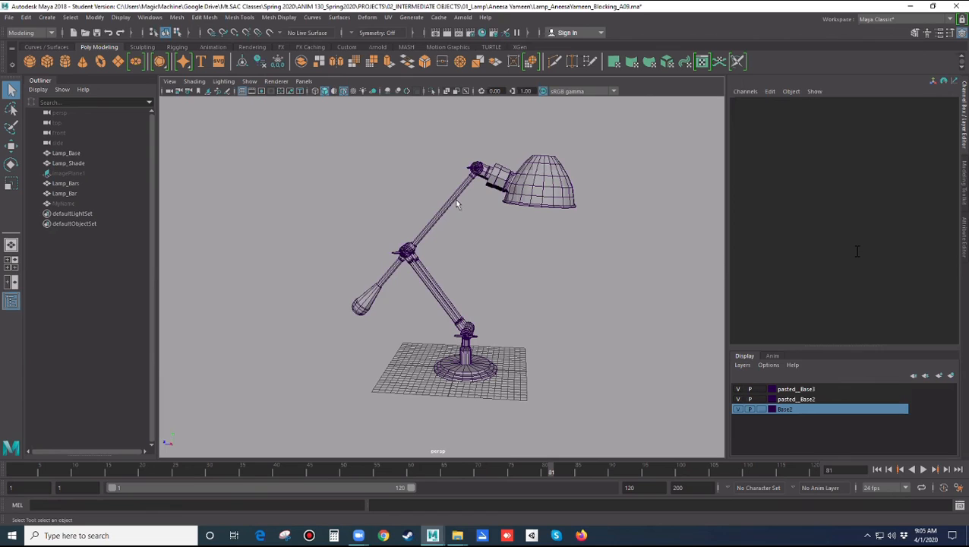
left_click(456, 202)
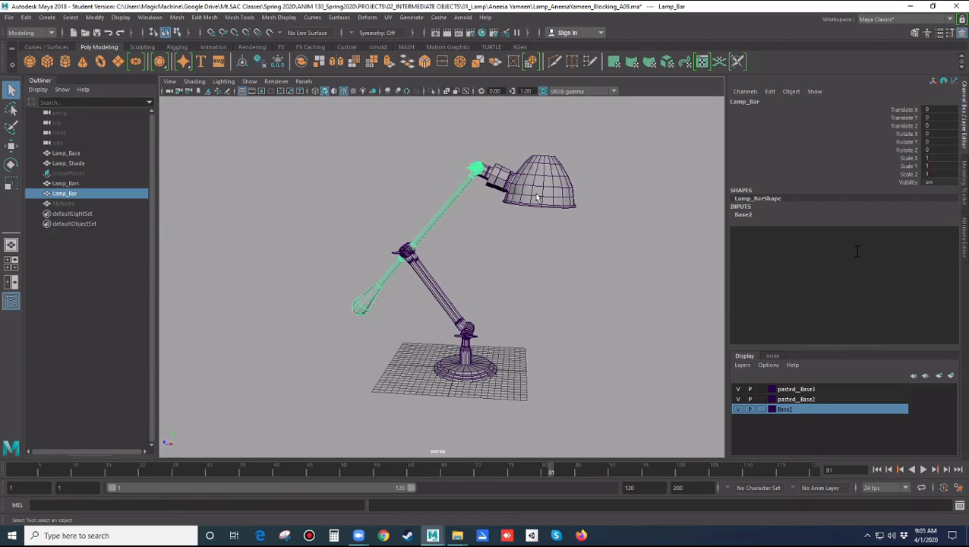
left_click(524, 222)
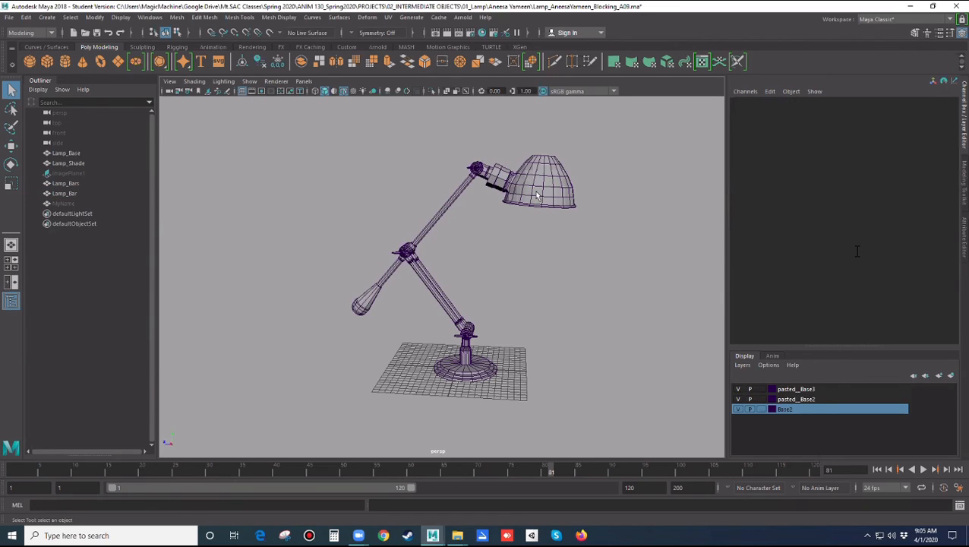
left_click(536, 191)
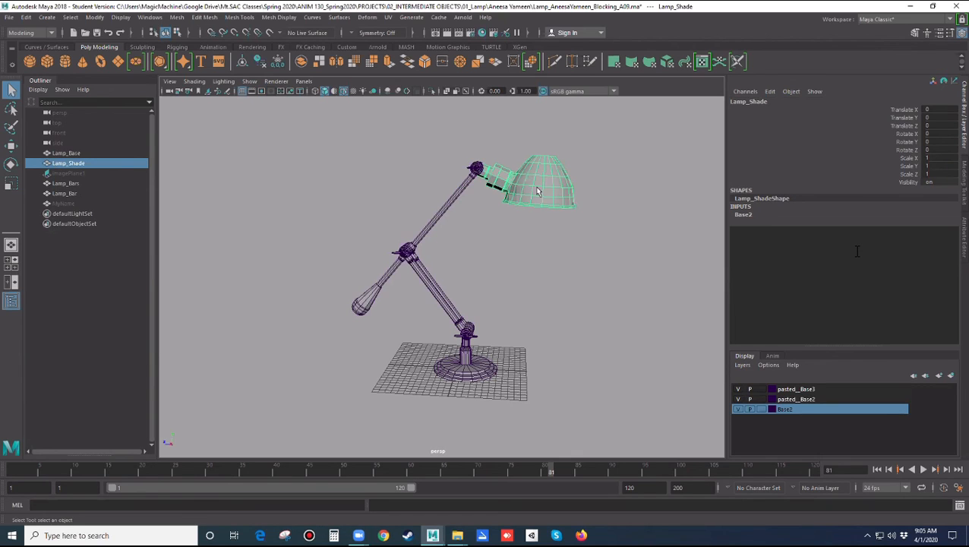
left_click(448, 206, "shift")
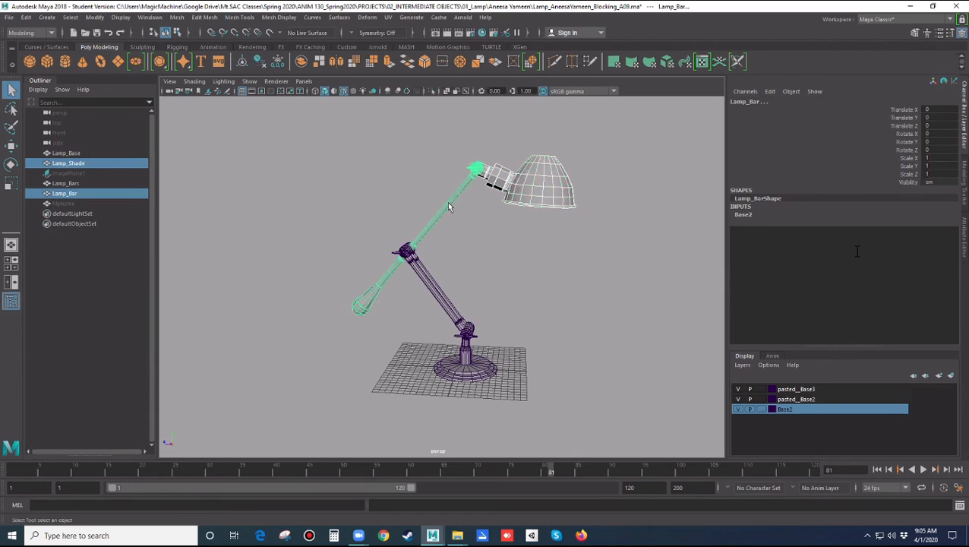
left_click(490, 228)
Parent Lamp_Shade to Lamp_Bar, selecting the shade first as child and the bar last as parent
left_click(535, 196)
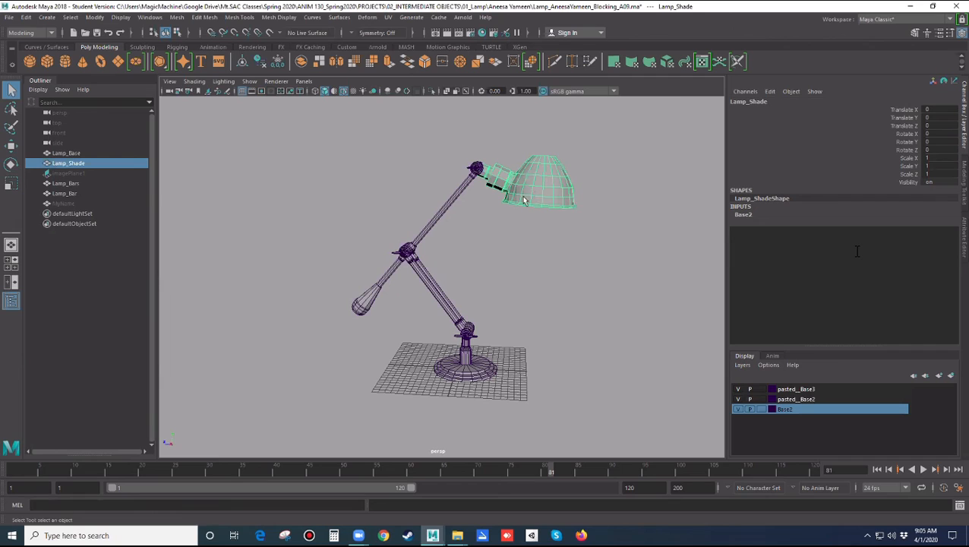
left_click(454, 196, "shift")
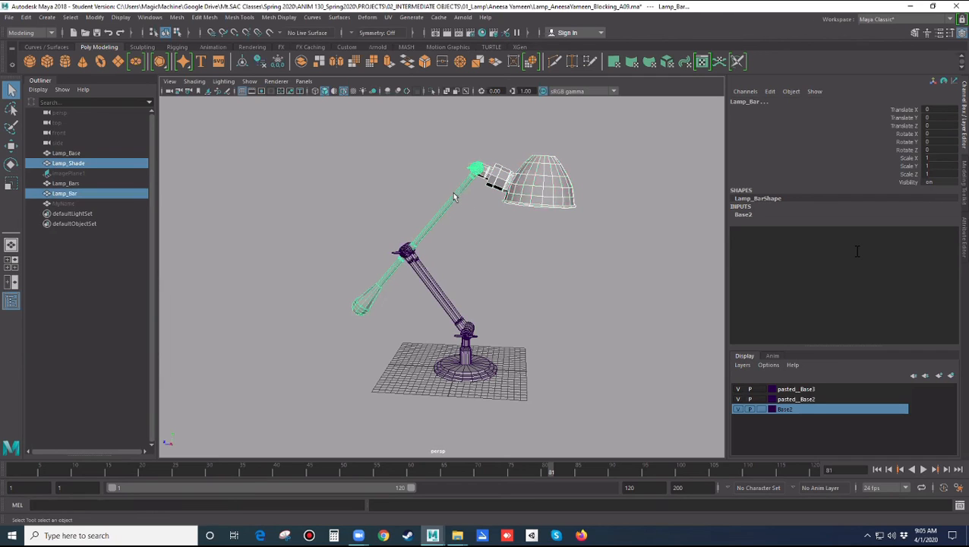
left_click(26, 17)
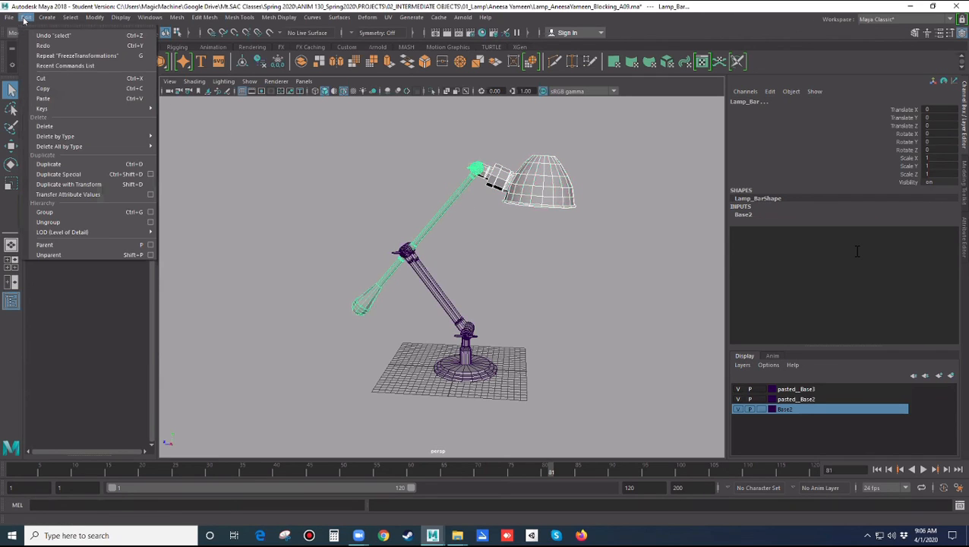
left_click(54, 245)
left_click(559, 290)
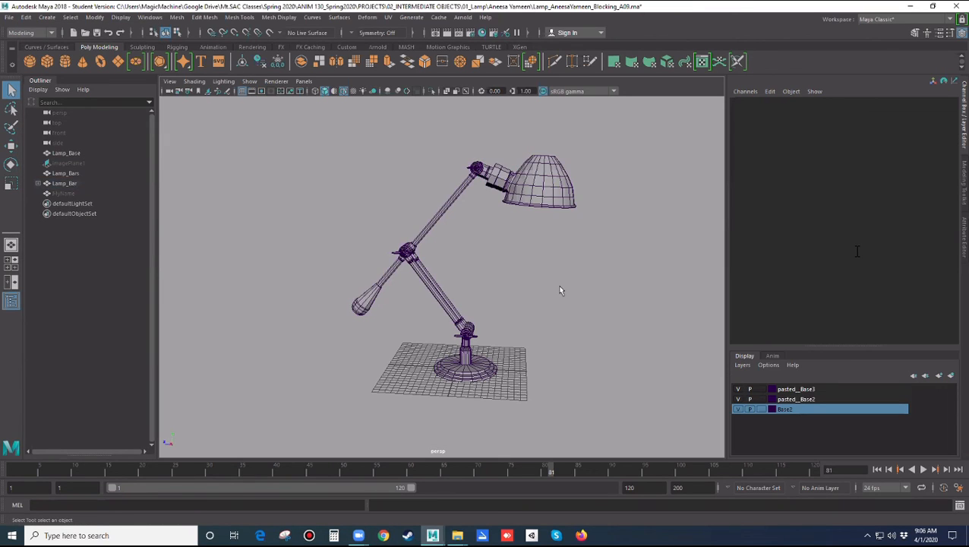
Expand Lamp_Bar's hierarchy and check which pieces get highlighted when Lamp_Shade and Lamp_Bar are selected individually
left_click(38, 183)
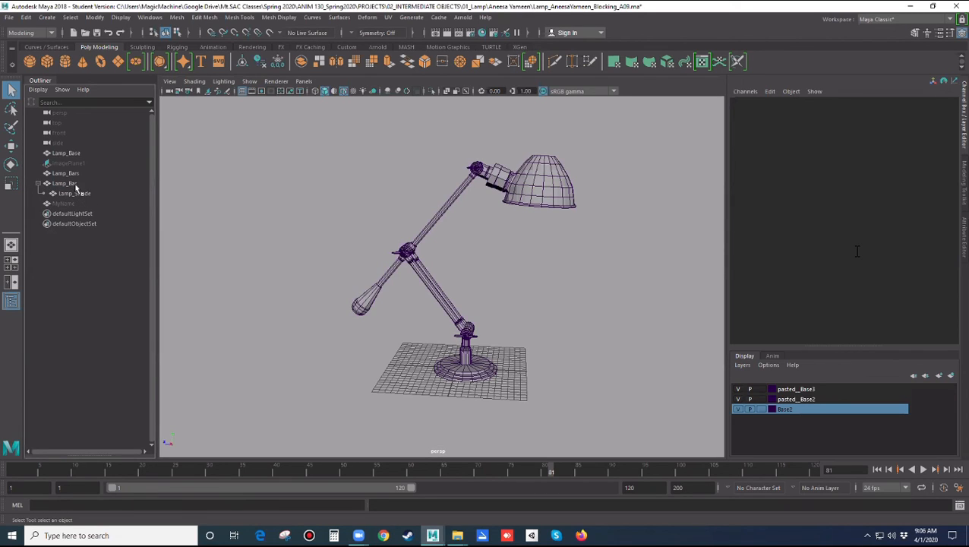
left_click(524, 196)
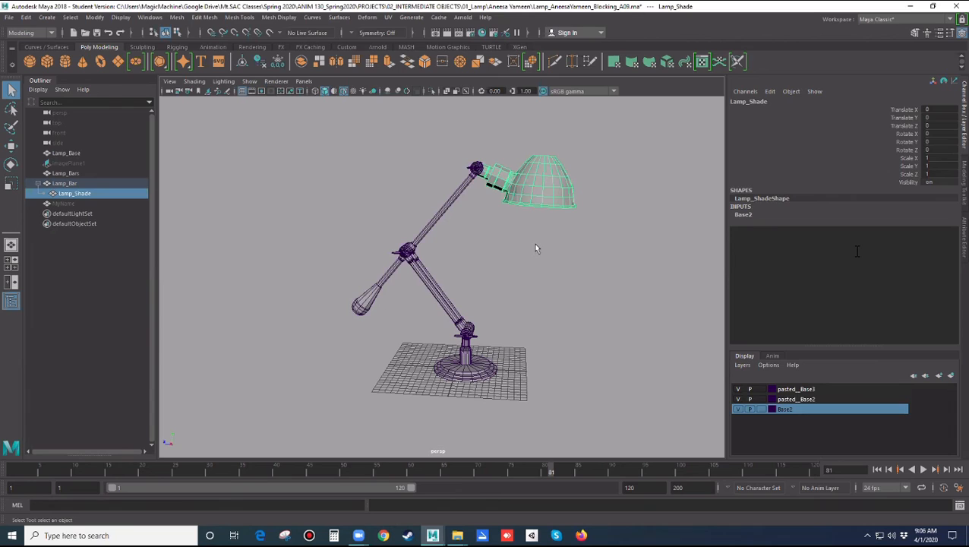
left_click(497, 240)
left_click(438, 220)
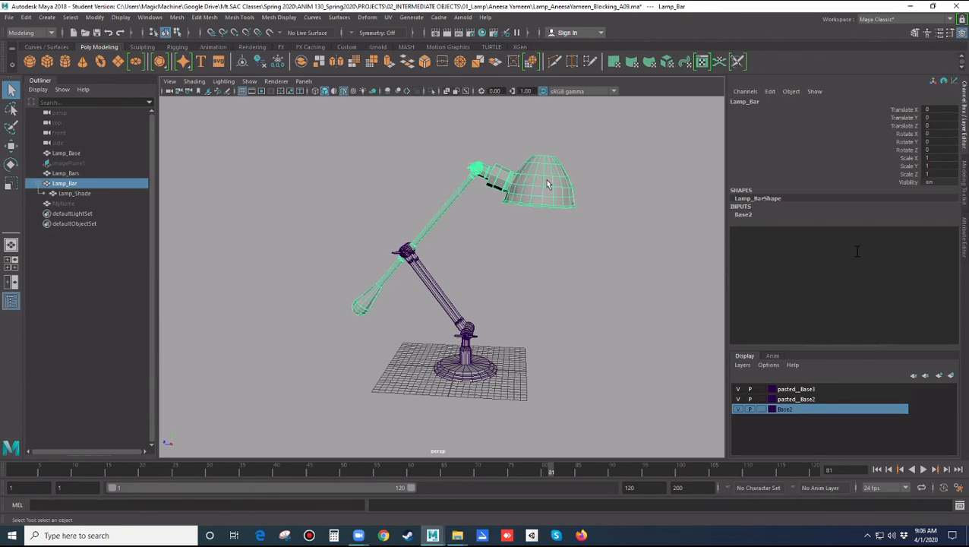
Test the parenting by rotating Lamp_Bar and Lamp_Shade about their joints, and undo the test rotations
key("e")
left_click_drag(487, 227, 582, 143)
left_click(527, 198)
left_click(618, 290)
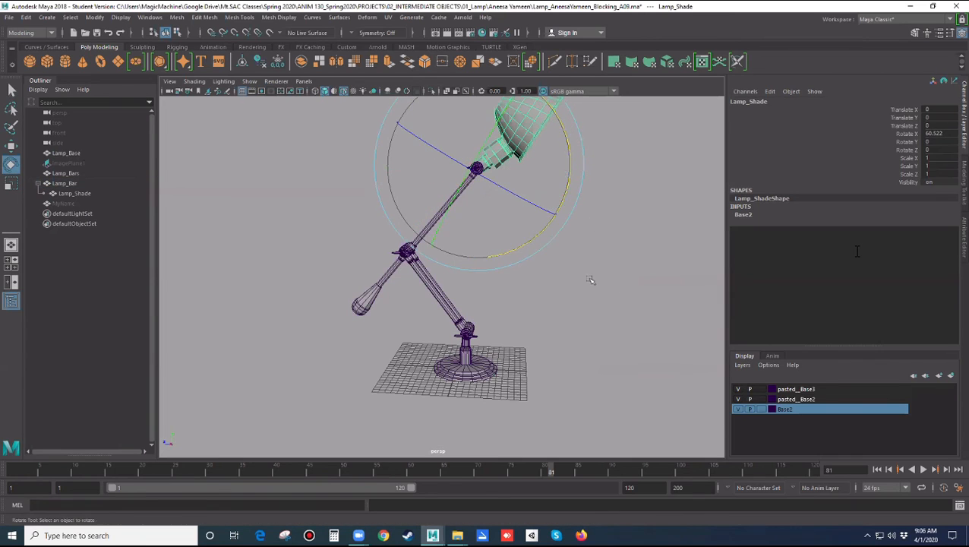
left_click(443, 209)
left_click_drag(499, 243, 542, 287)
left_click(489, 184)
left_click(502, 164)
left_click(544, 288)
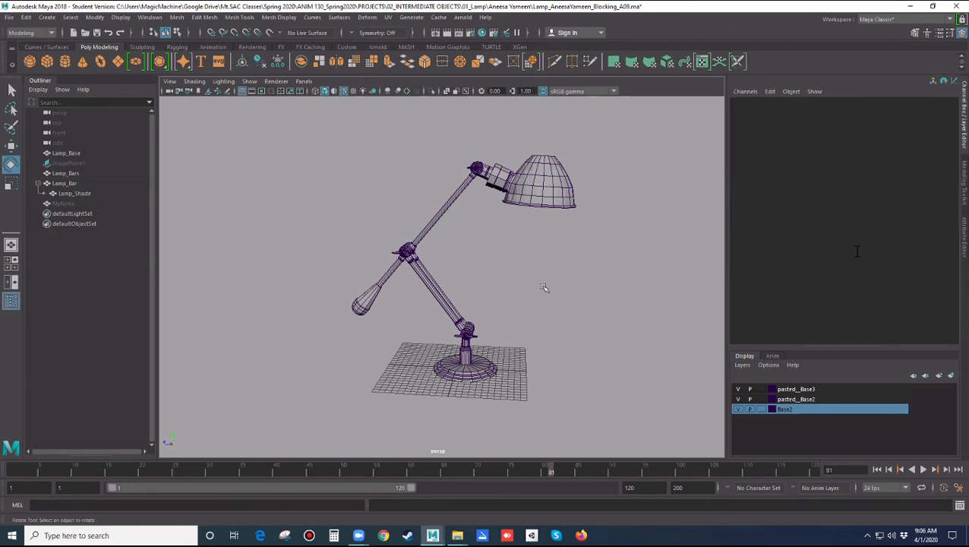
key("q")
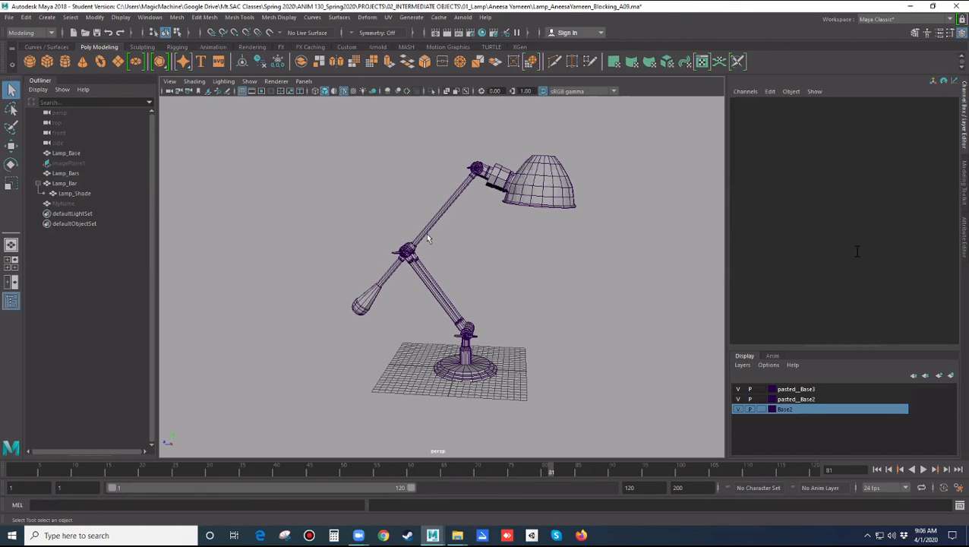
Check which lamp pieces get highlighted when Lamp_Bar and Lamp_Bars are selected together and individually
left_click(426, 233)
left_click(428, 285, "shift")
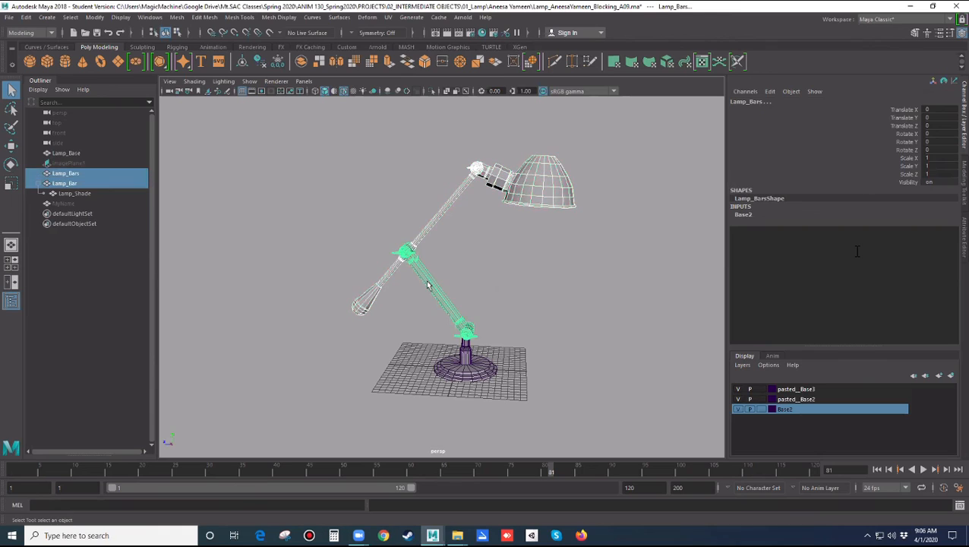
left_click(435, 238)
left_click(425, 229)
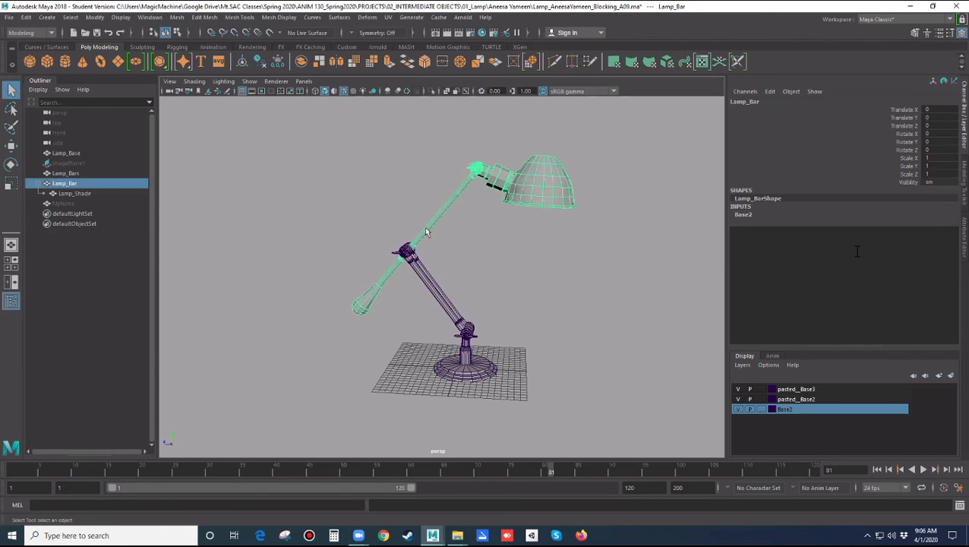
left_click(434, 285)
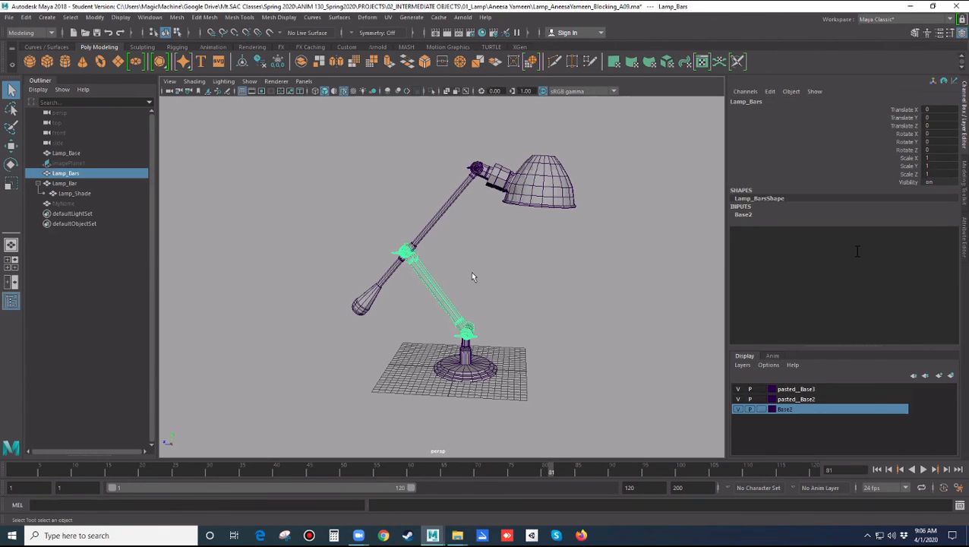
left_click(472, 276)
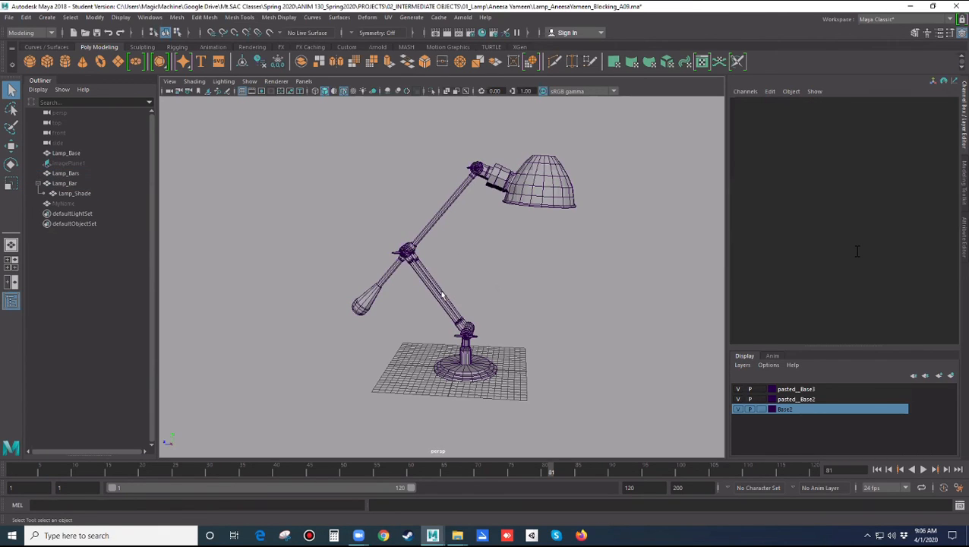
Parent Lamp_Bar to Lamp_Bars, selecting Lamp_Bar first as the child and Lamp_Bars last as the parent
left_click(431, 228)
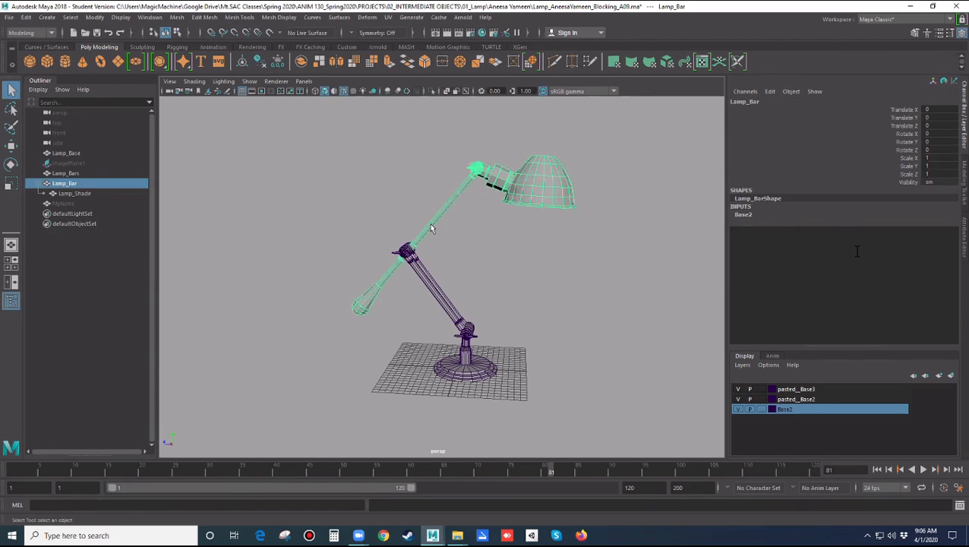
left_click(431, 291, "shift")
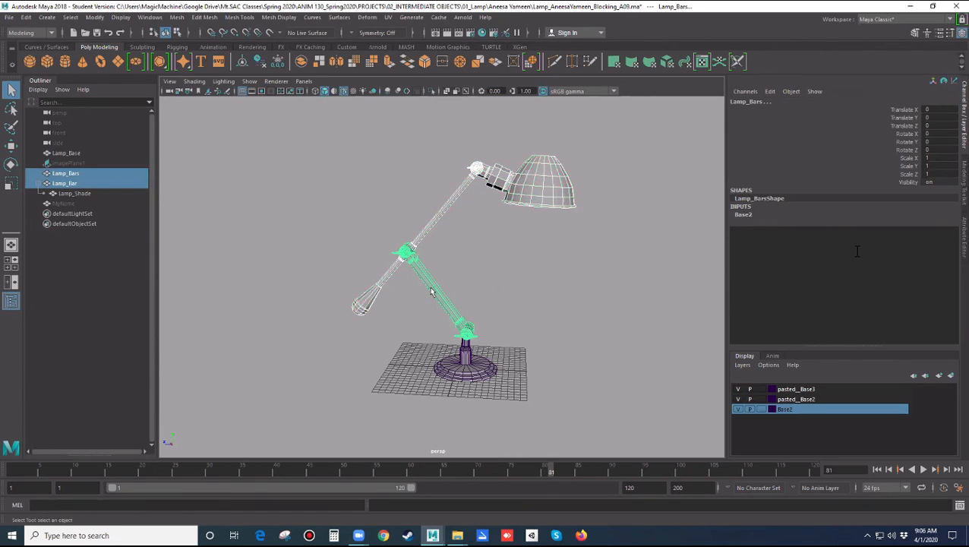
left_click(25, 17)
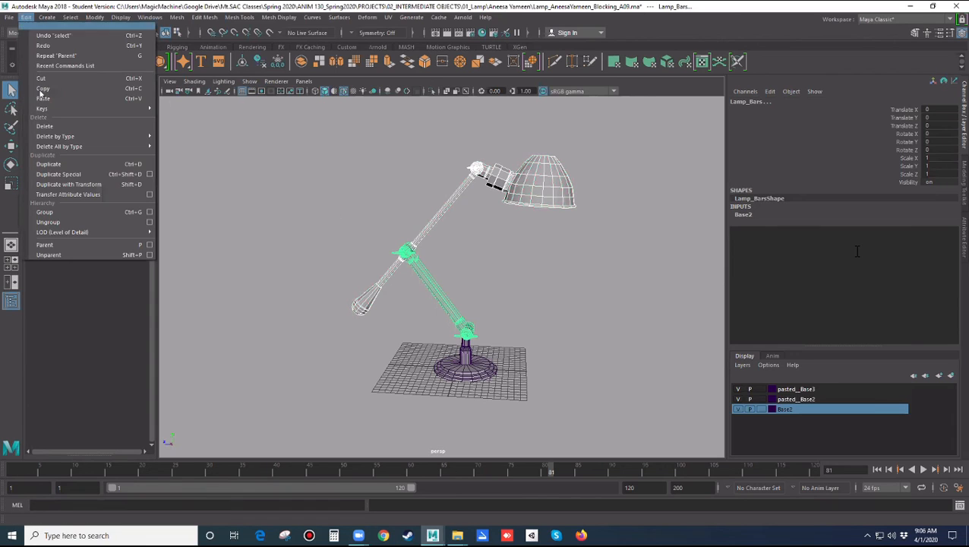
left_click(44, 244)
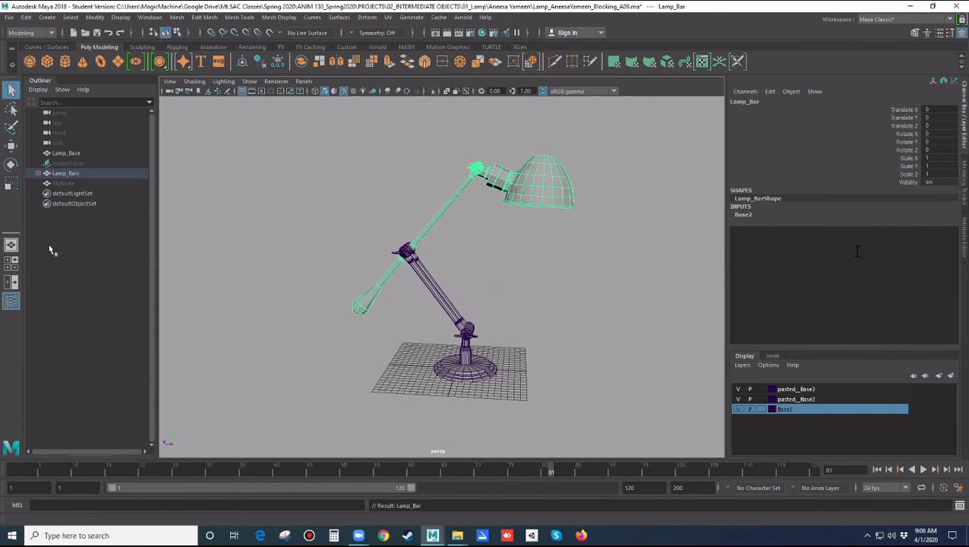
left_click(524, 306)
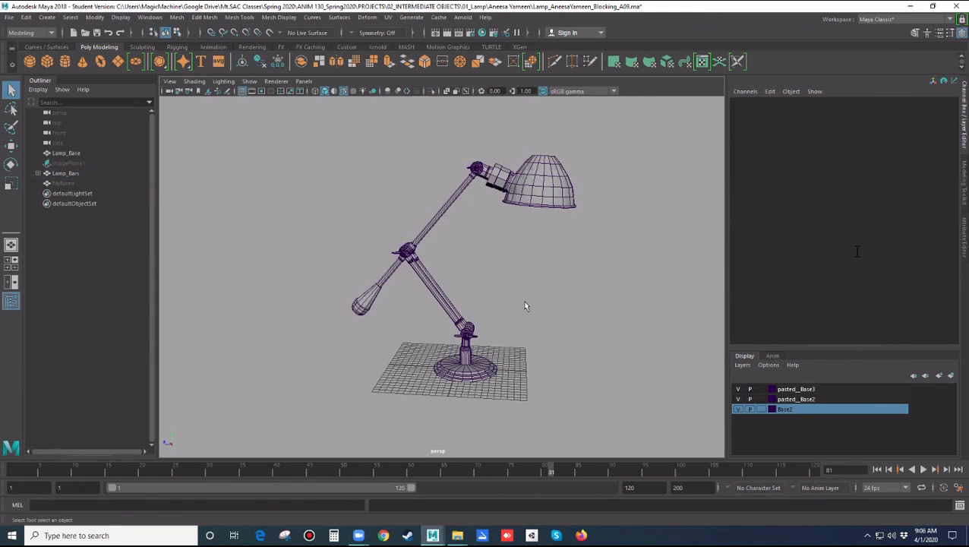
Test the parenting by rotating Lamp_Bars and Lamp_Bar about their joints, and undo the rotations
left_click(445, 305)
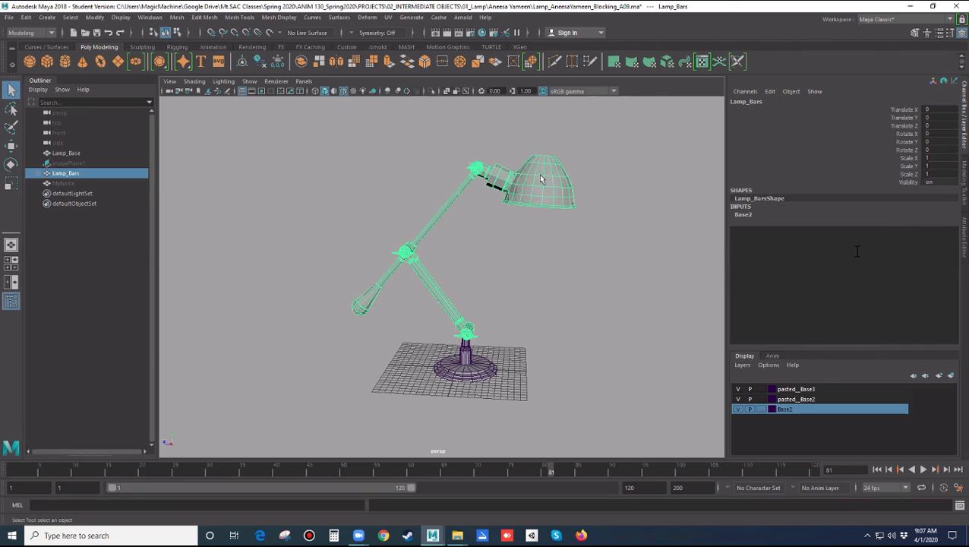
left_click(480, 302)
left_click(457, 314)
key("e")
left_click_drag(524, 289, 494, 225)
left_click(529, 199)
left_click(371, 215)
left_click(433, 222)
left_click_drag(490, 198, 494, 199)
key("ctrl+z")
Test-rotate Lamp_Shade about its joint, undo the rotation, and return to the Select tool
left_click(575, 271)
left_click(540, 201)
left_click_drag(543, 227, 562, 197)
key("ctrl+z")
left_click(570, 286)
key("q")
Expand the full Lamp_Bars hierarchy and unparent Lamp_Shade from Lamp_Bar
left_click(37, 173)
left_click(52, 183)
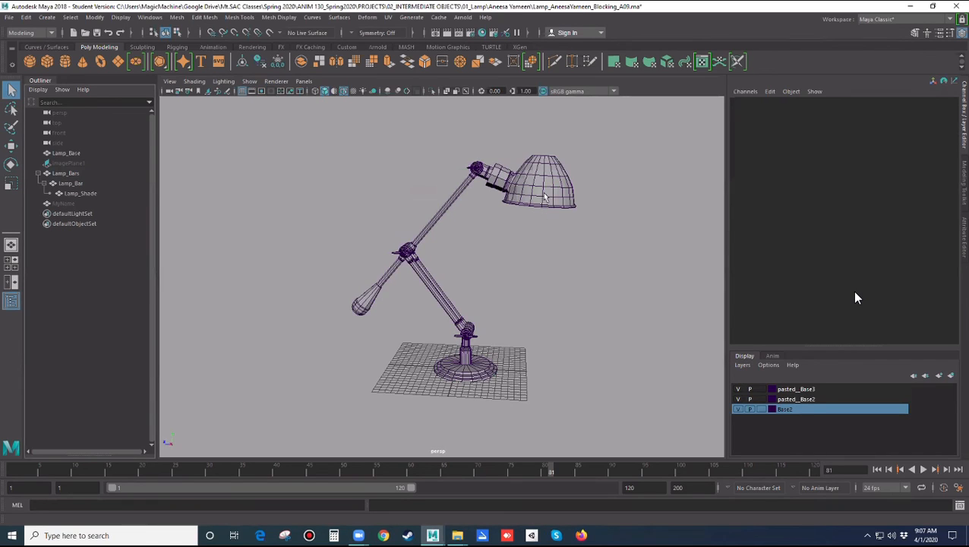
left_click(544, 198)
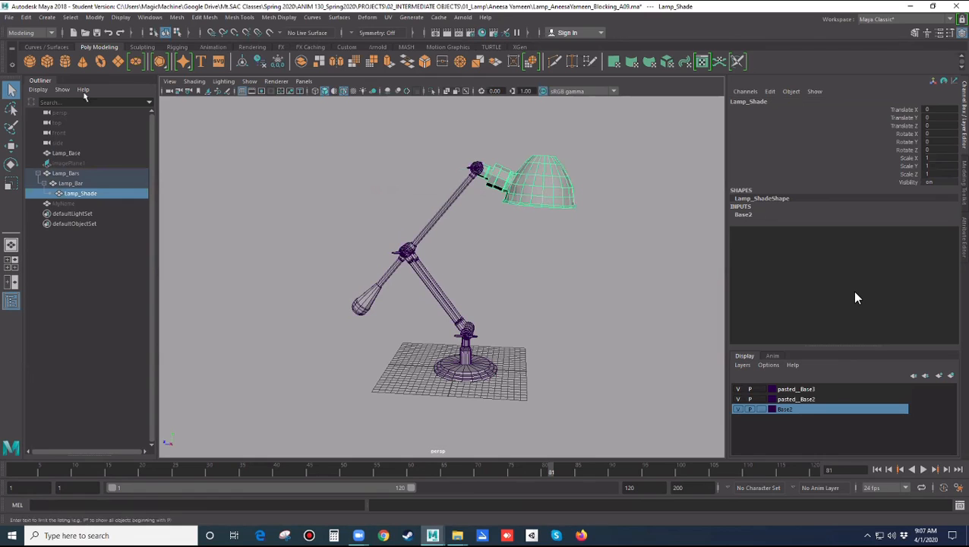
left_click(26, 16)
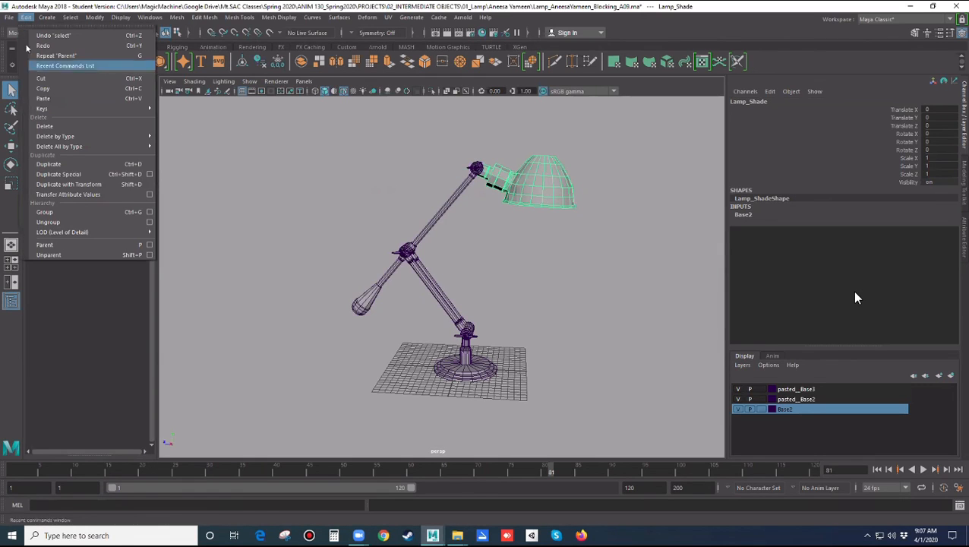
left_click(47, 255)
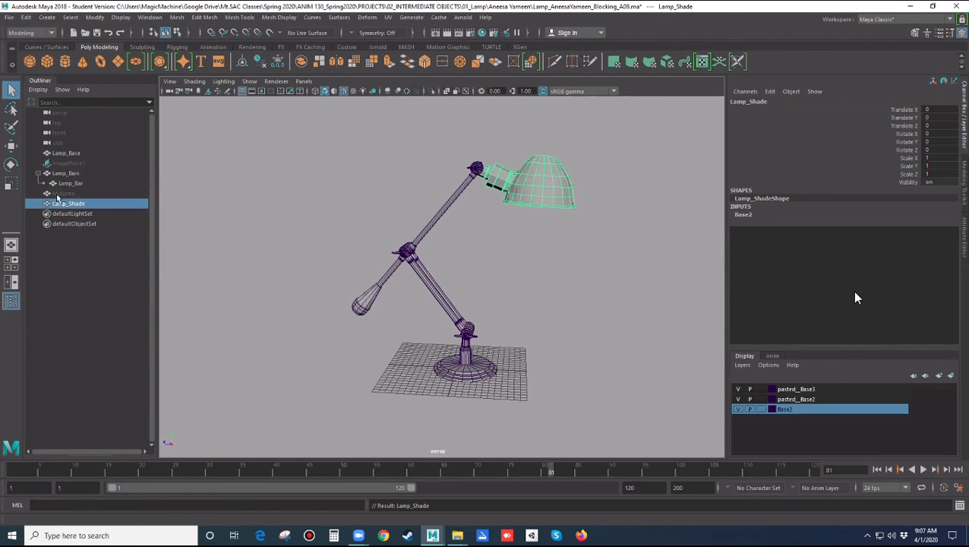
Check what Lamp_Bars still carries and unparent Lamp_Bar from it
left_click(467, 247)
left_click(426, 275)
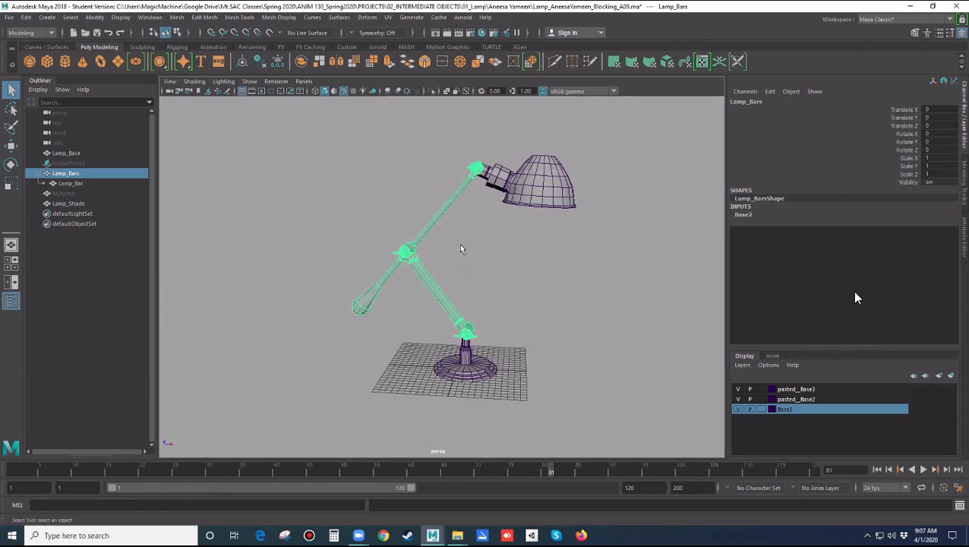
left_click(459, 248)
left_click(438, 220)
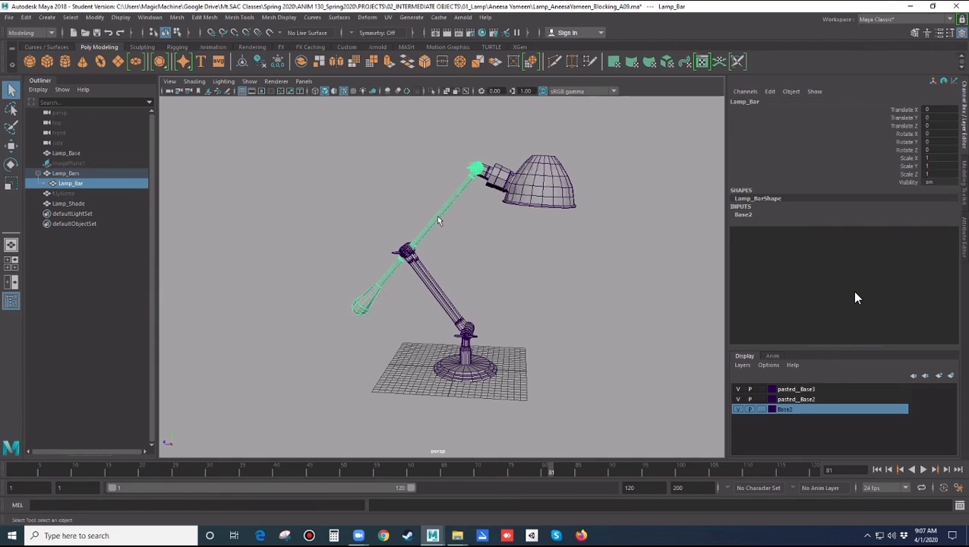
left_click(26, 17)
left_click(45, 255)
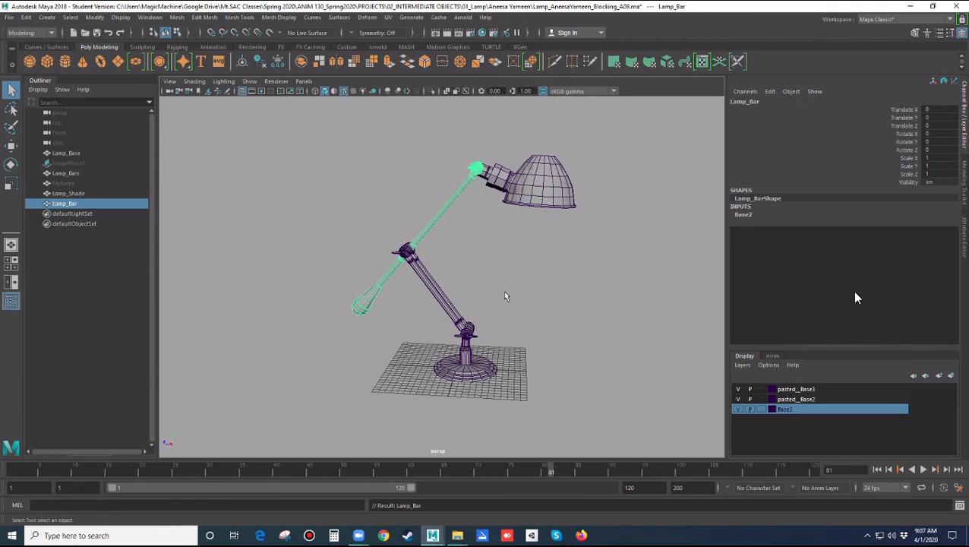
left_click(507, 293)
Parent Lamp_Shade to Lamp_Bar, selecting the shade first as the child and the bar last as the parent
left_click(533, 199)
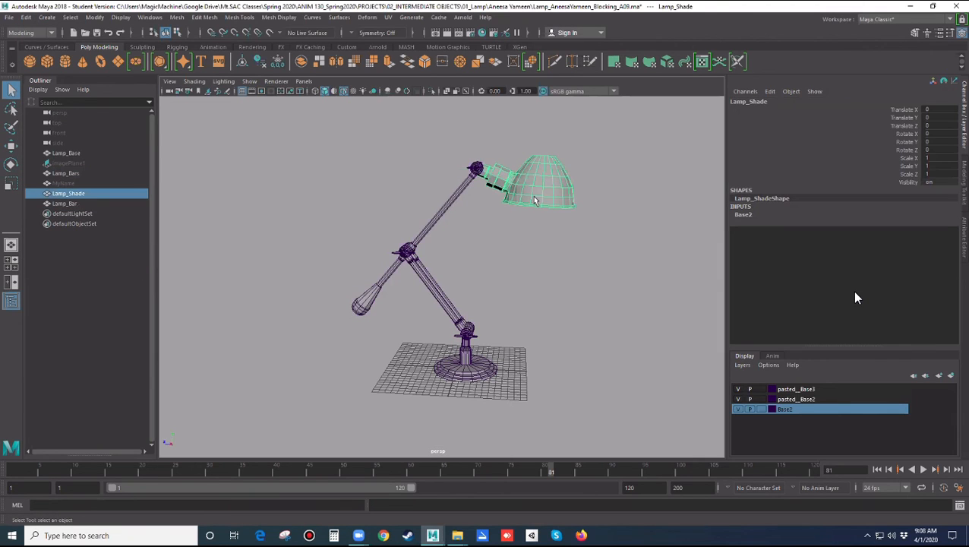
left_click(461, 192, "shift")
left_click(27, 17)
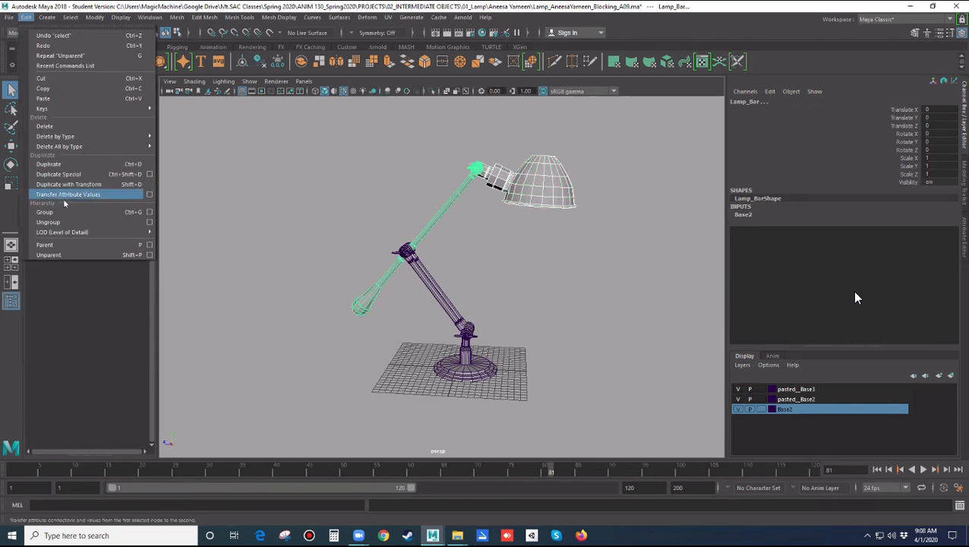
left_click(45, 244)
left_click(315, 199)
Parent Lamp_Bar, together with its shade, to Lamp_Bars as the parent
left_click(465, 201)
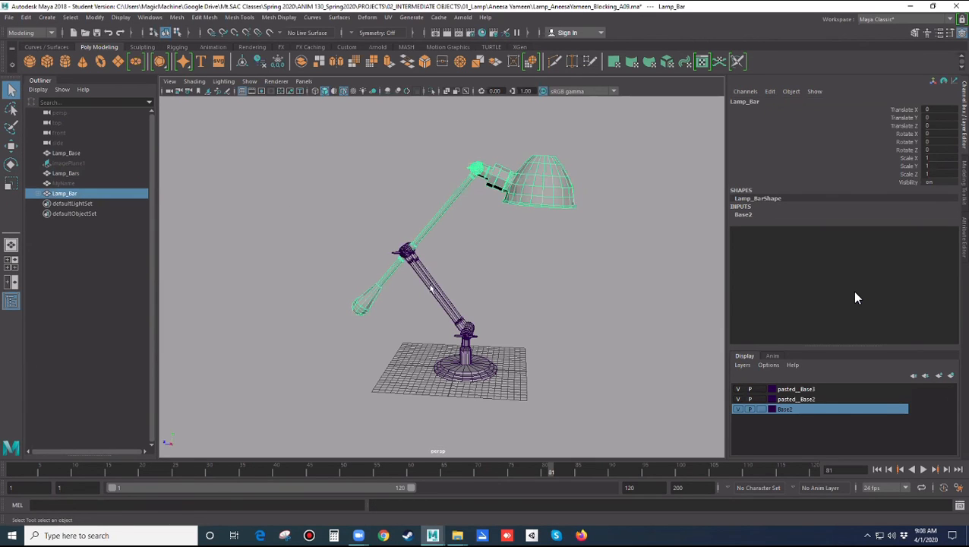
left_click(430, 291, "shift")
left_click(27, 16)
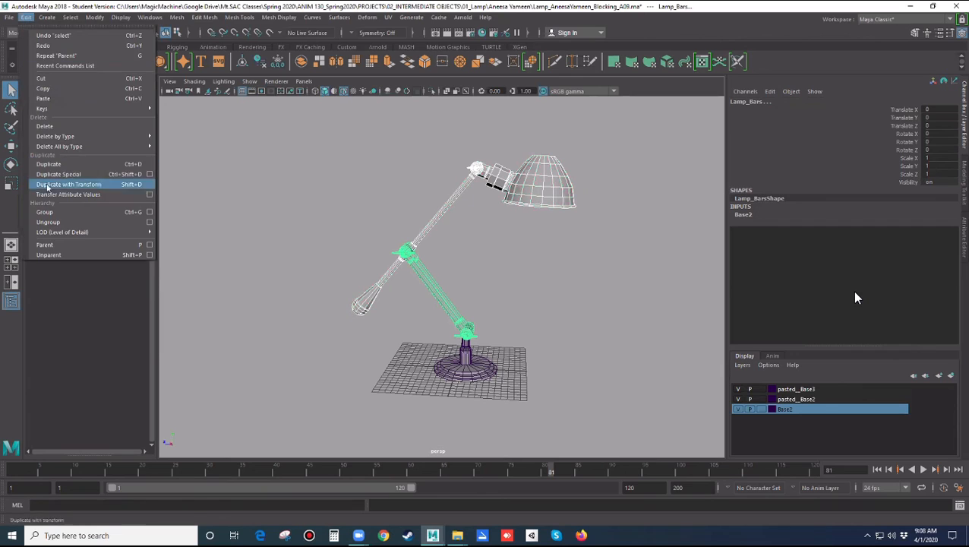
left_click(46, 244)
left_click(220, 237)
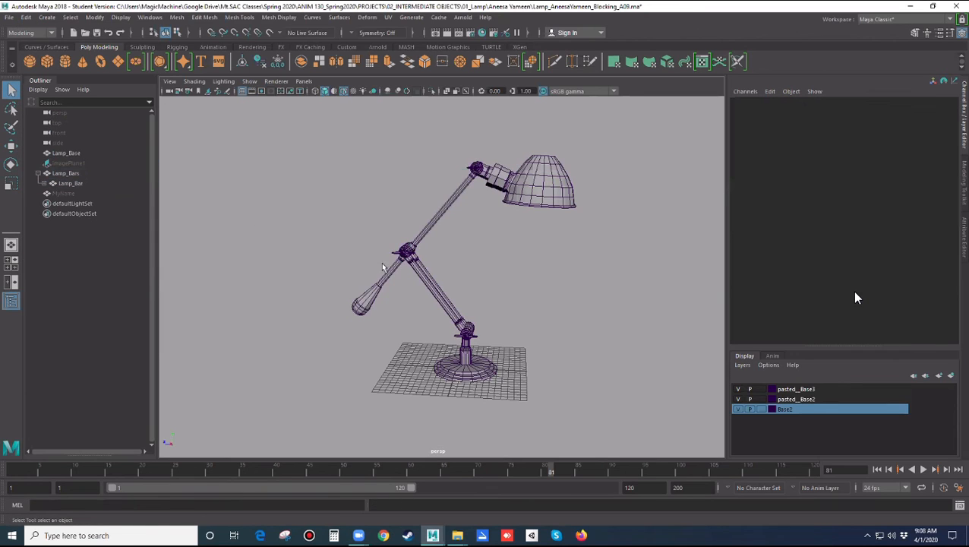
Parent Lamp_Bars to Lamp_Base, selecting Lamp_Bars first as the child and the base last as the parent
left_click(439, 297)
left_click(465, 357, "shift")
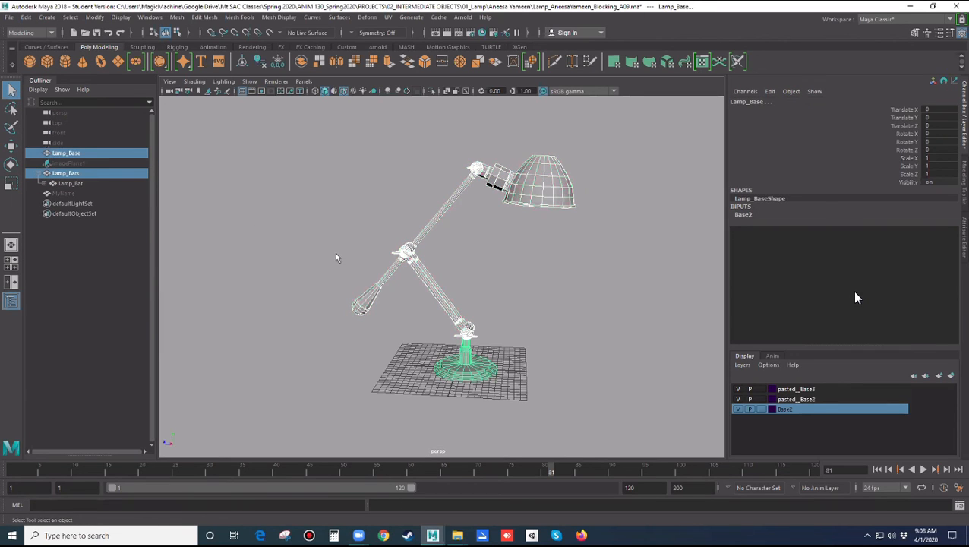
left_click(27, 17)
left_click(46, 245)
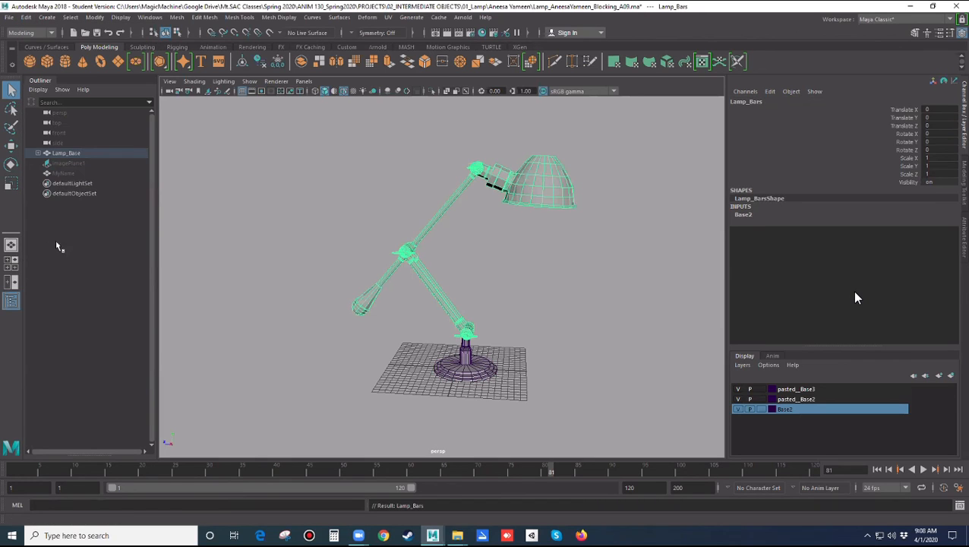
left_click(242, 244)
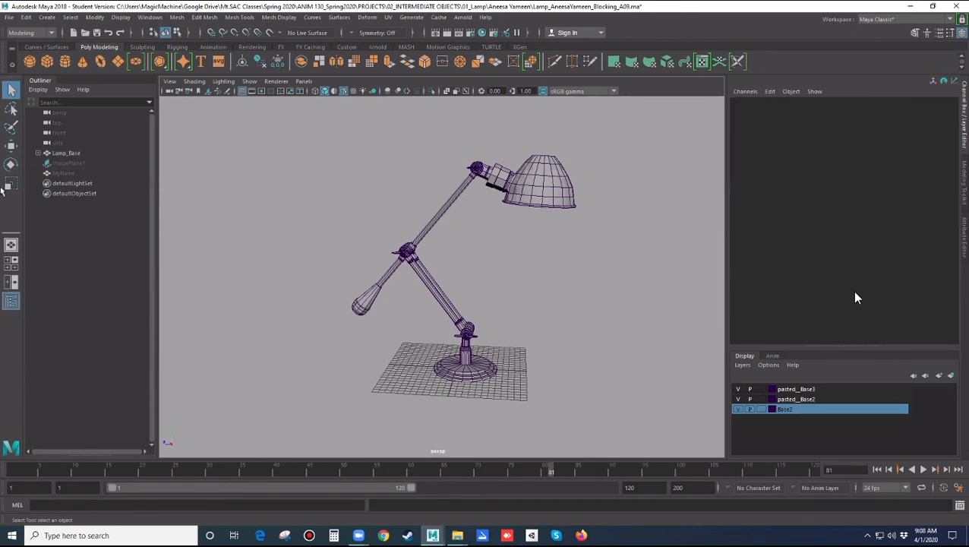
Expand all levels of the Lamp_Base hierarchy at once to review the order of the lamp pieces
left_click(39, 153)
left_click(38, 153)
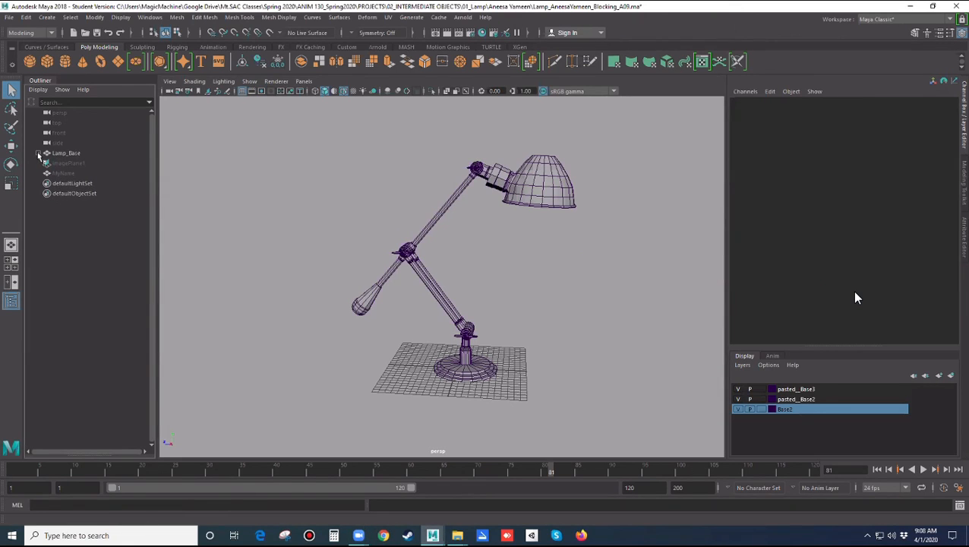
left_click(37, 153, "shift")
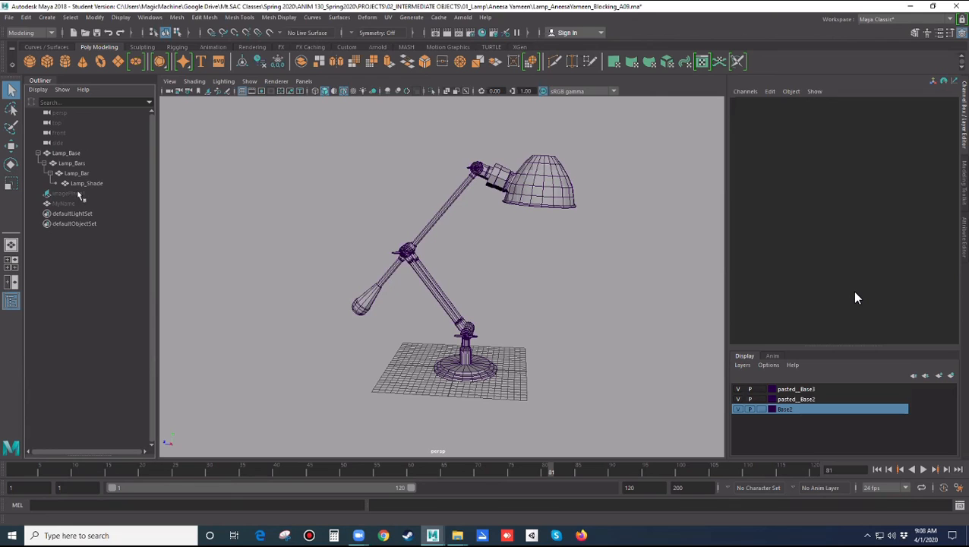
Test the complete hierarchy by moving and uniformly scaling Lamp_Base, undoing each change
left_click(473, 368)
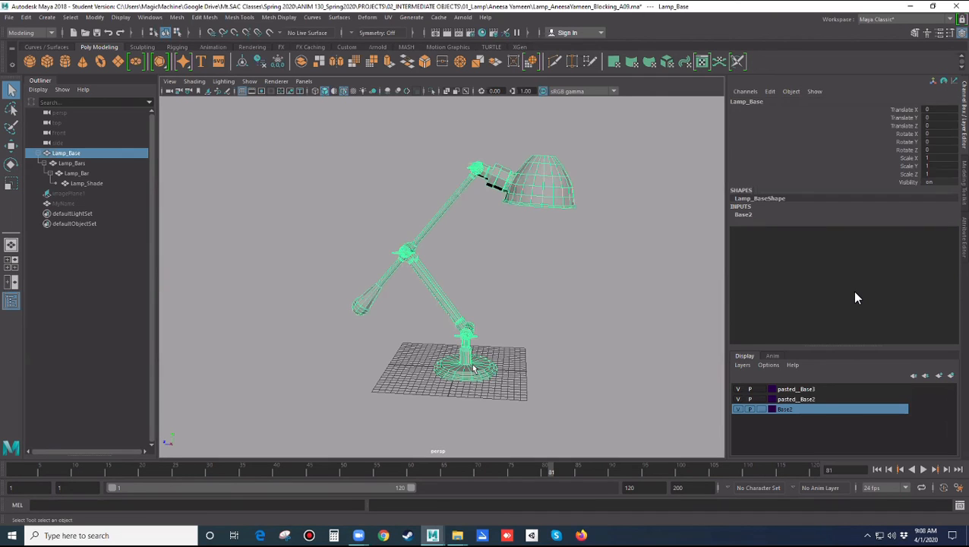
key("w")
left_click_drag(474, 374, 539, 326)
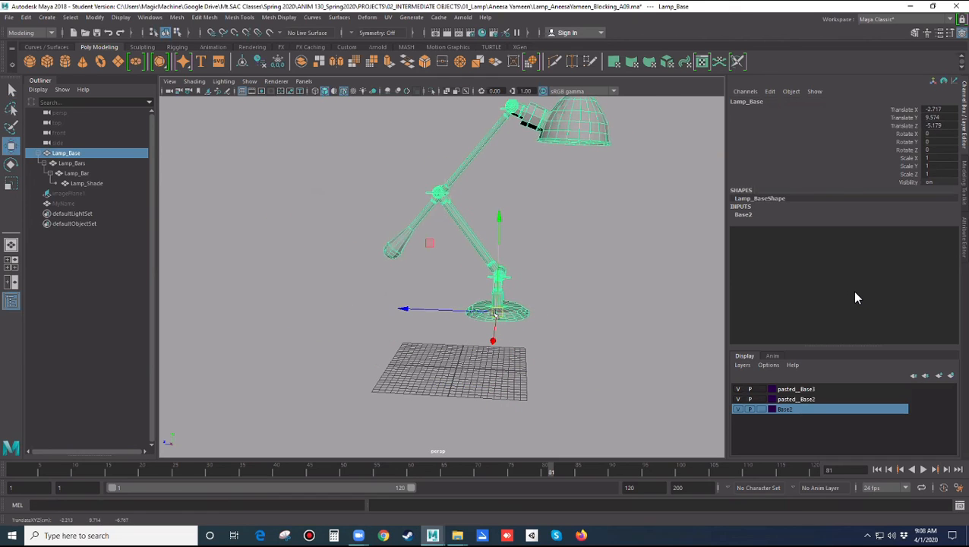
key("ctrl+z")
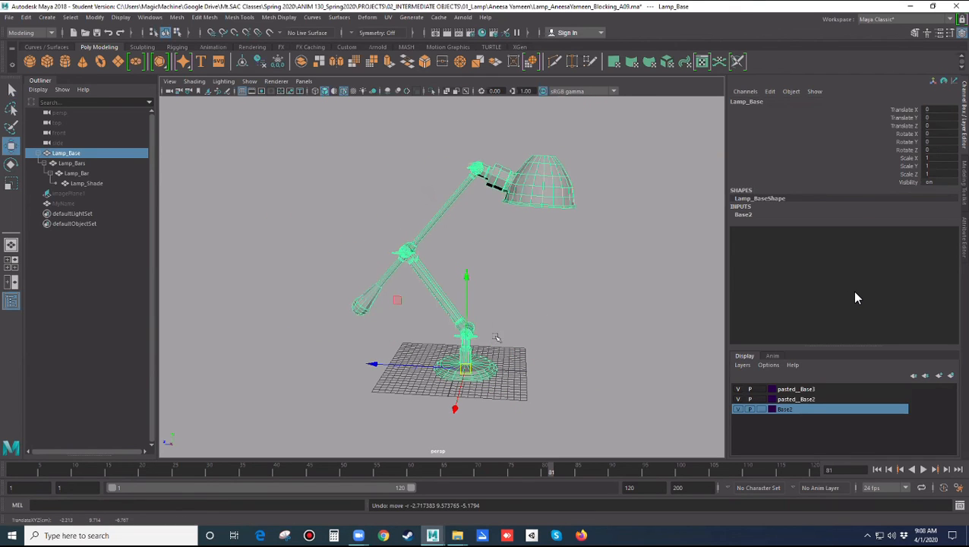
key("r")
left_click_drag(465, 368, 441, 364)
key("ctrl+z")
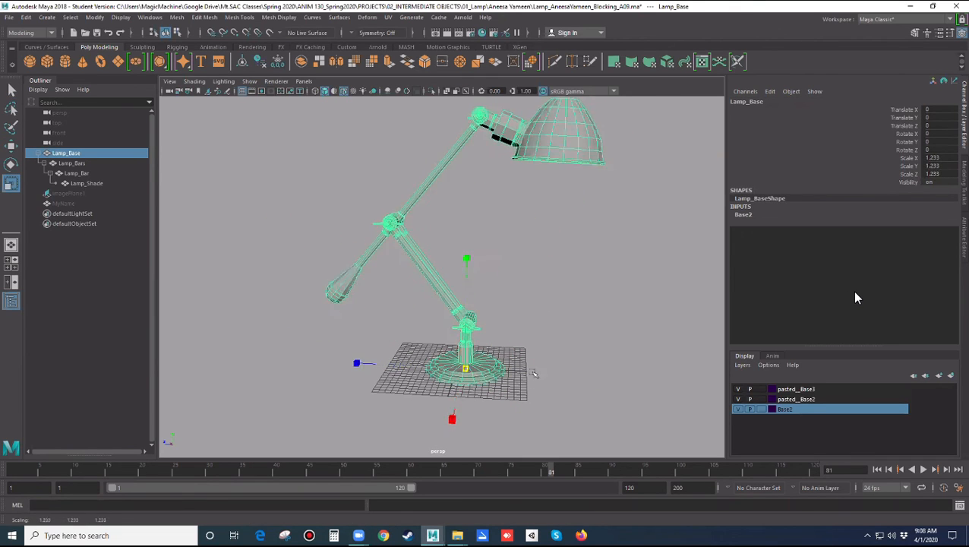
Tilt the whole lamp by rotating Lamp_Base, and rotate Lamp_Bars about its joint on the base
key("e")
left_click_drag(521, 373, 391, 380)
left_click(568, 262)
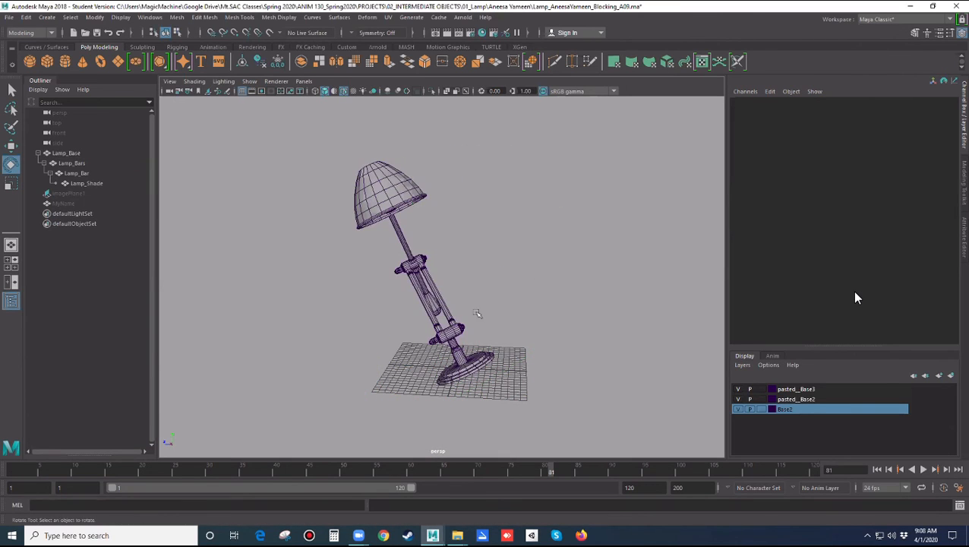
left_click(448, 310)
left_click_drag(441, 311, 466, 358)
left_click(557, 291)
Rotate Lamp_Bar down to nearly horizontal and turn Lamp_Shade so that it opens outward and away from the arm
left_click_drag(557, 292, 492, 271, "alt")
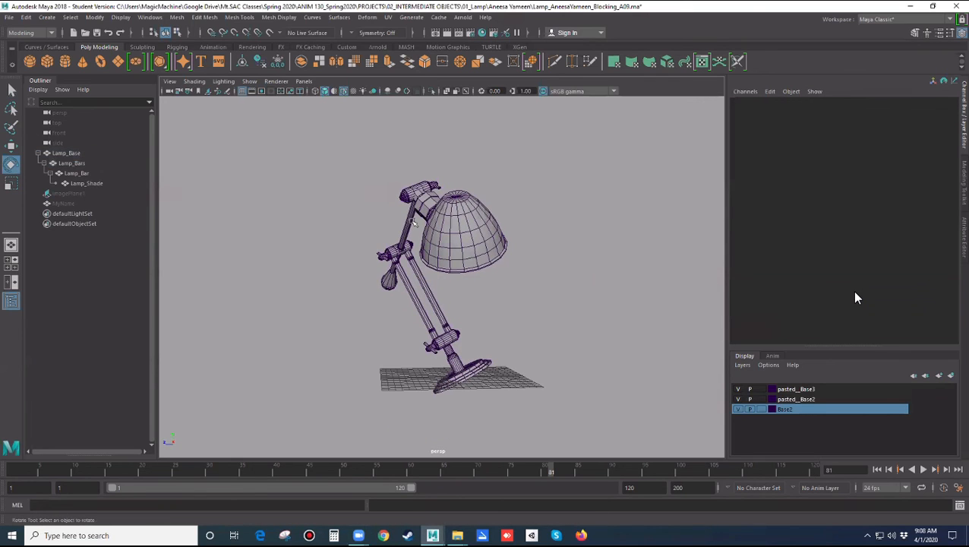
left_click(412, 220)
left_click_drag(451, 211, 563, 239)
left_click(538, 307)
left_click(494, 335)
left_click(652, 252)
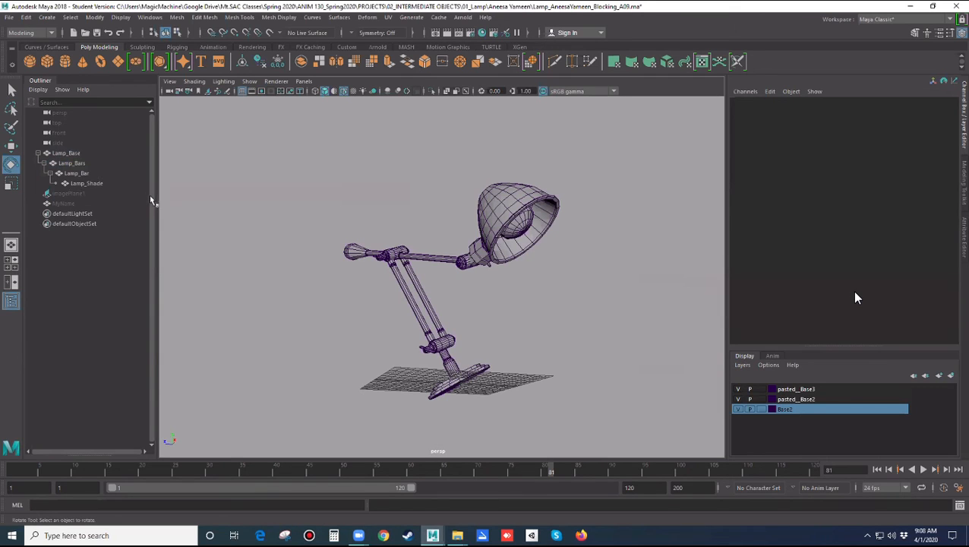
Select all four lamp pieces and reset their Rotate X, Y and Z values to 0
left_click_drag(270, 137, 632, 416)
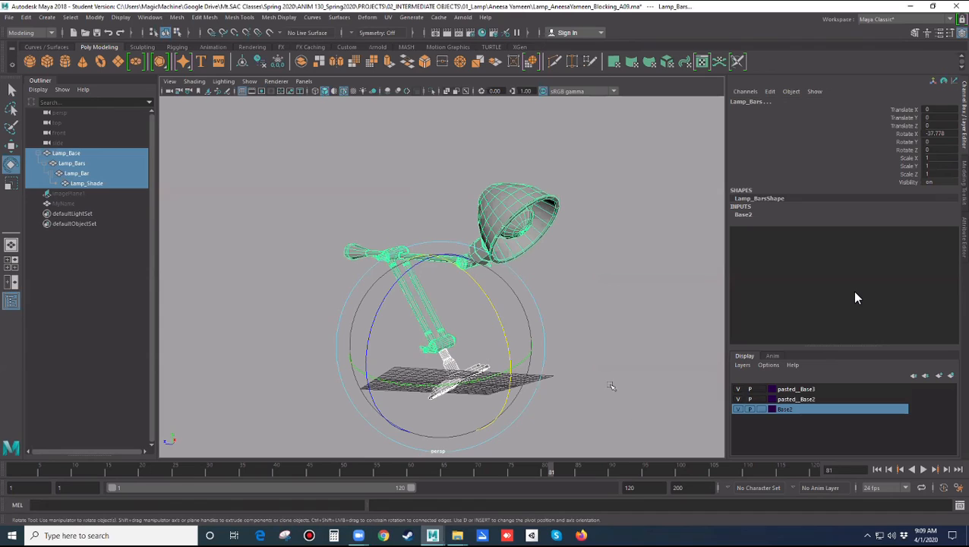
left_click(940, 133)
left_click_drag(942, 133, 939, 149)
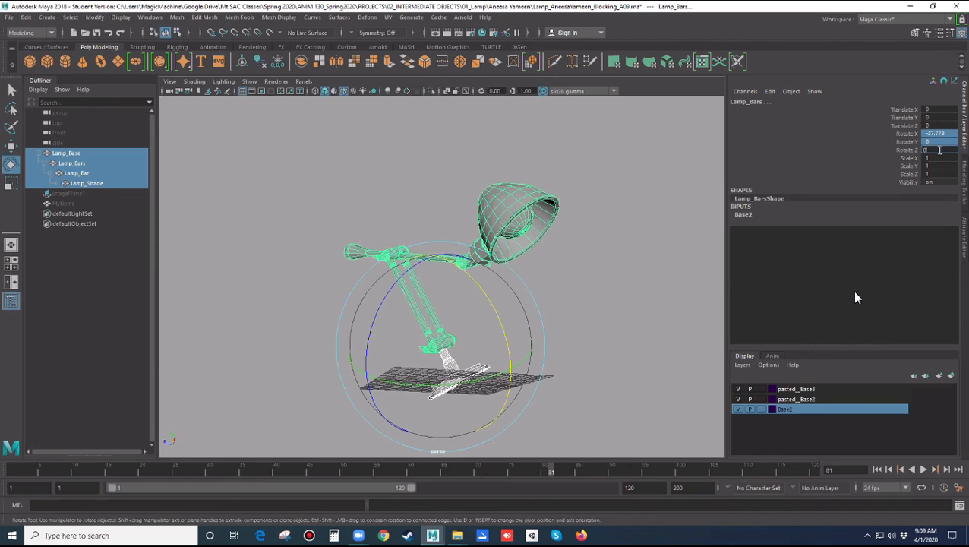
key("Return")
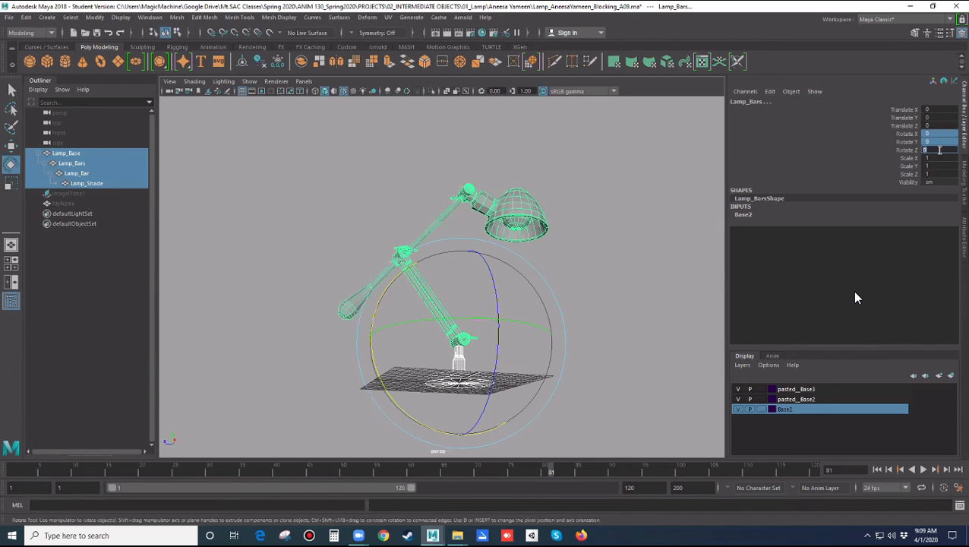
left_click(626, 329)
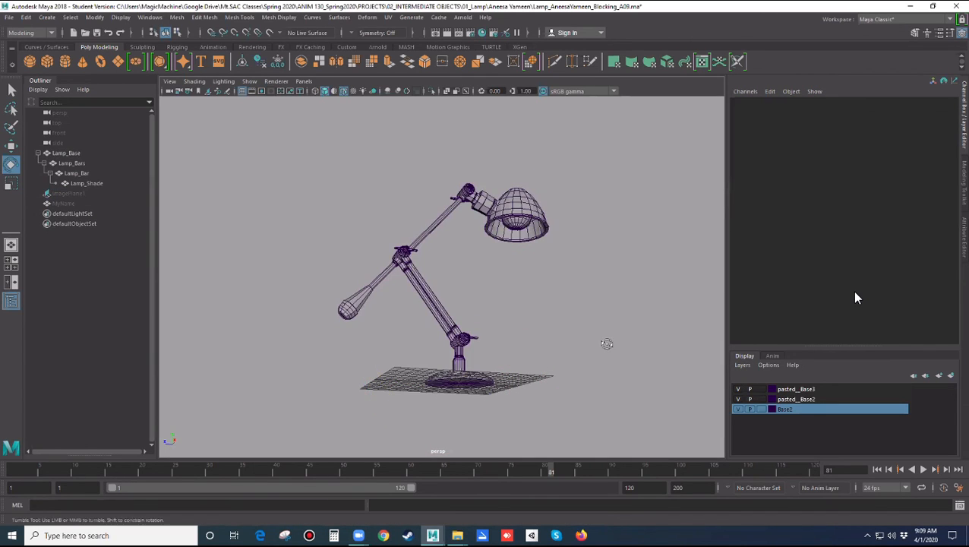
Check that selecting Lamp_Base highlights every piece parented below it, and clear the selection
left_click_drag(607, 344, 573, 361, "alt")
left_click(491, 371)
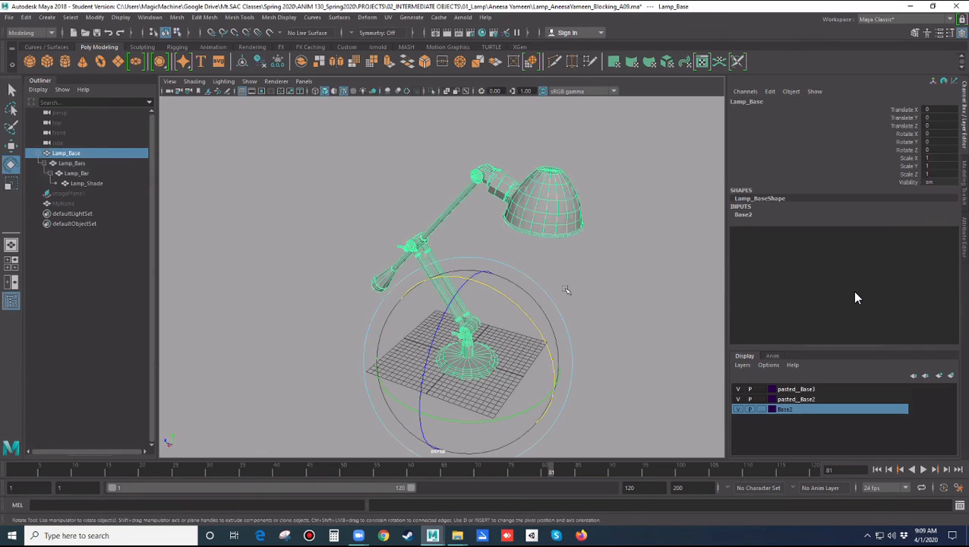
left_click(573, 286)
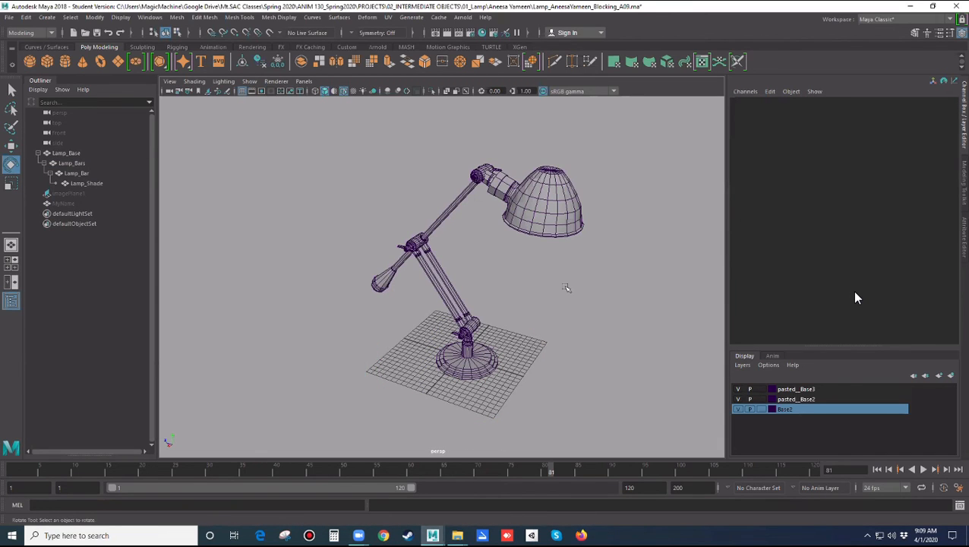
left_click(470, 365)
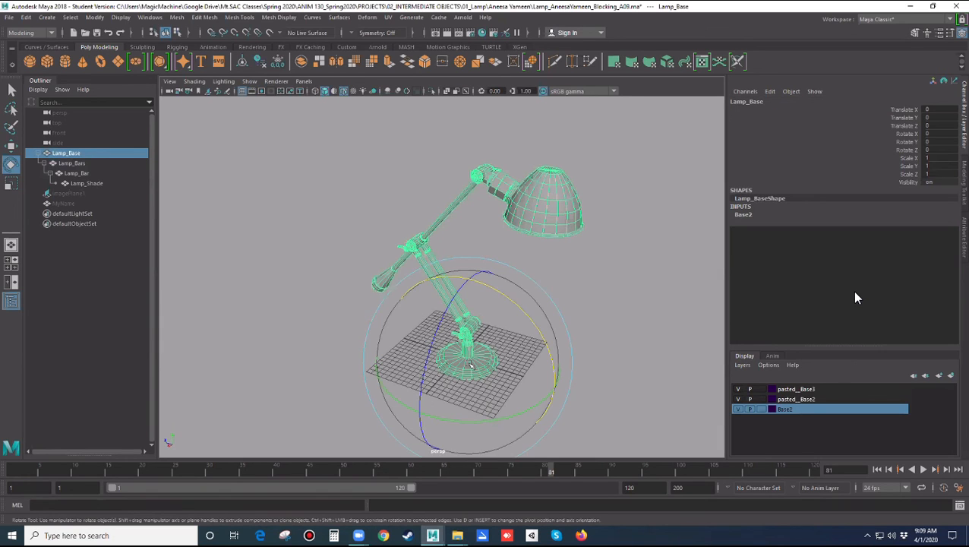
left_click(593, 314)
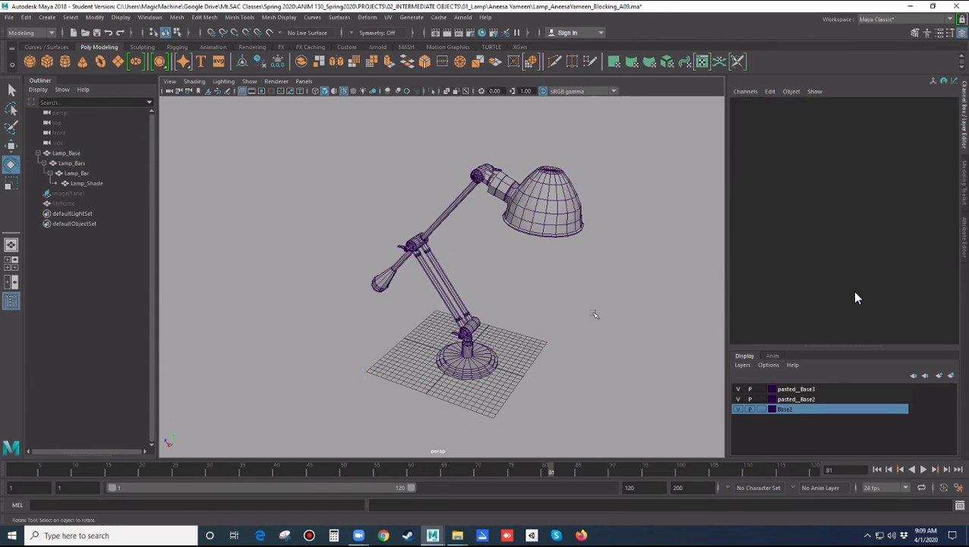
left_click(462, 364)
left_click(580, 329)
Switch to the PowerPoint presentation on prepping objects after modeling and preview its opening slides
left_click(910, 7)
double_click(486, 127)
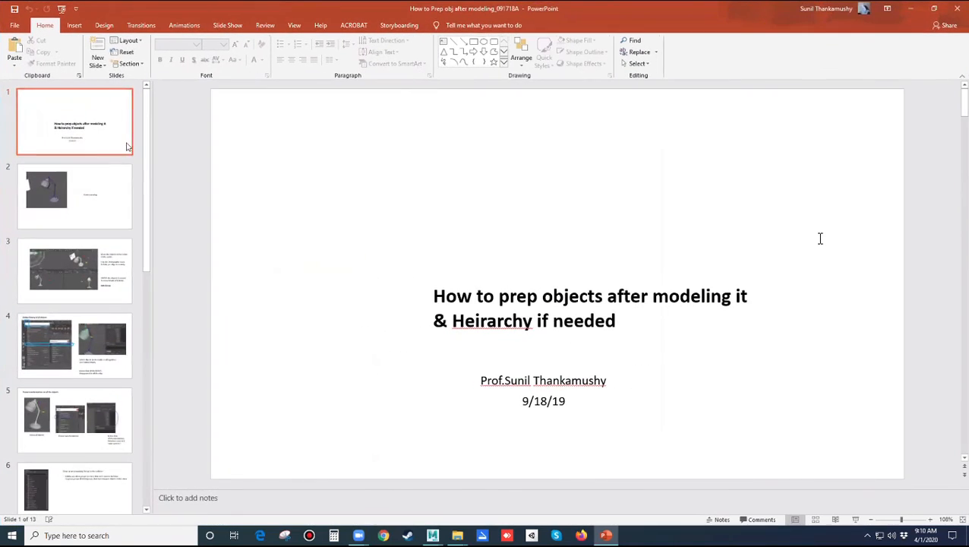
left_click(83, 209)
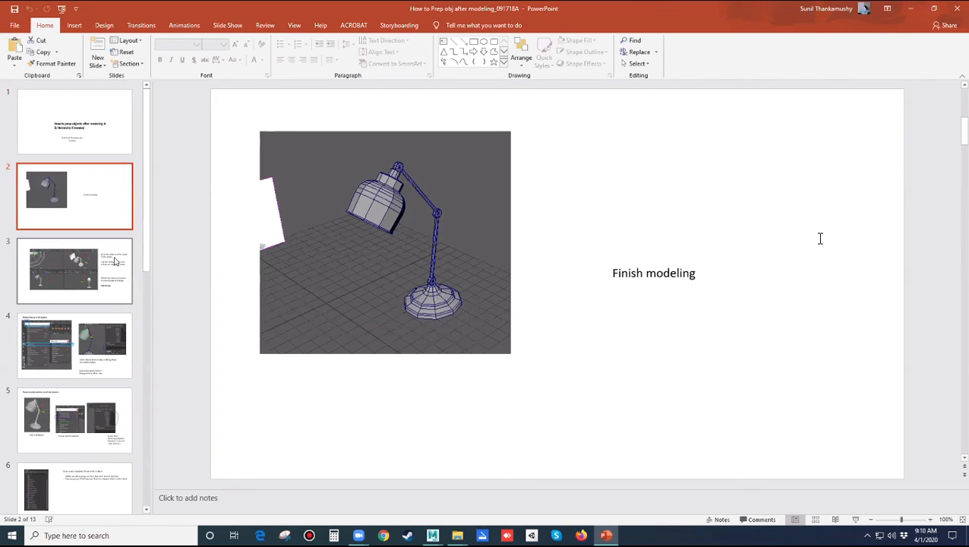
scroll(92, 235, "down", 7)
scroll(92, 234, "up", 7)
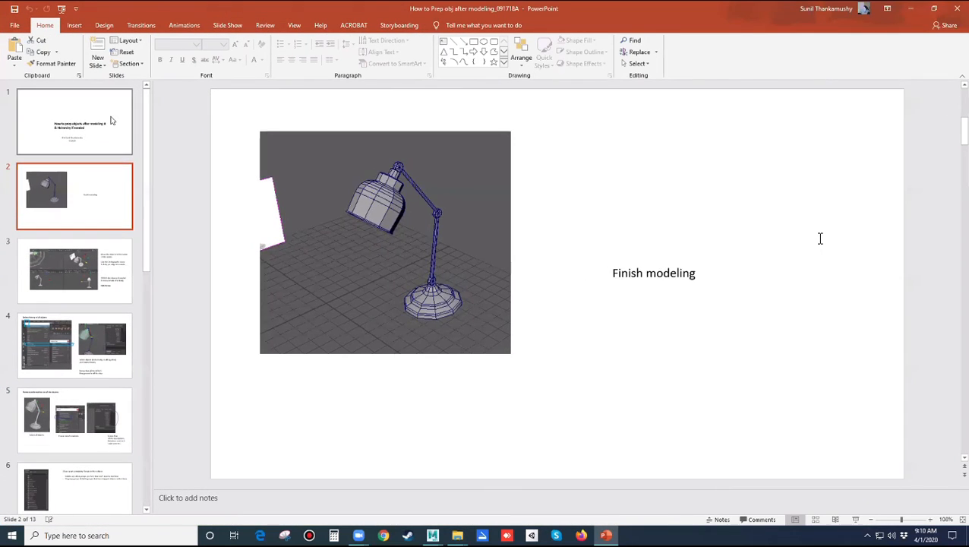
left_click(112, 120)
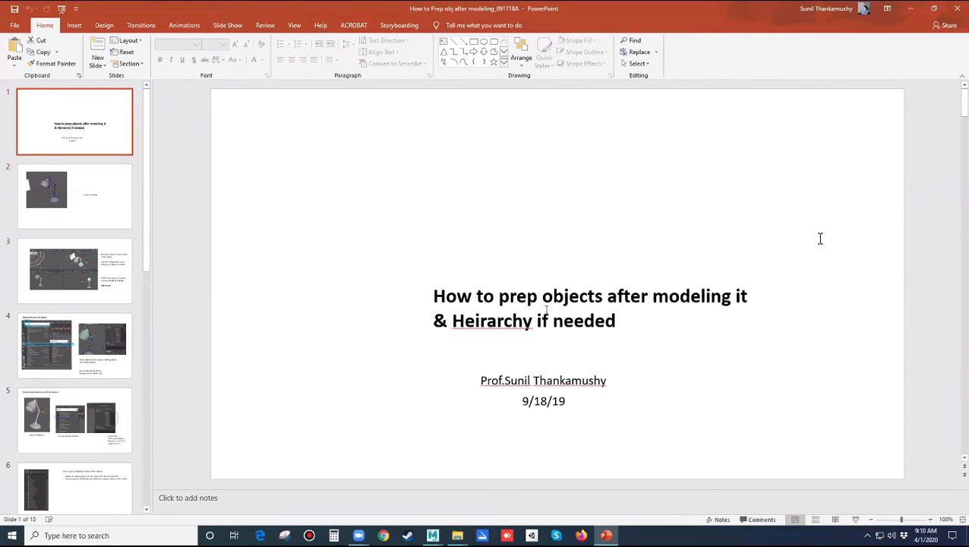
Highlight "if needed" in the presentation title and page through to slide 3 on centering objects in the world
left_click(484, 322)
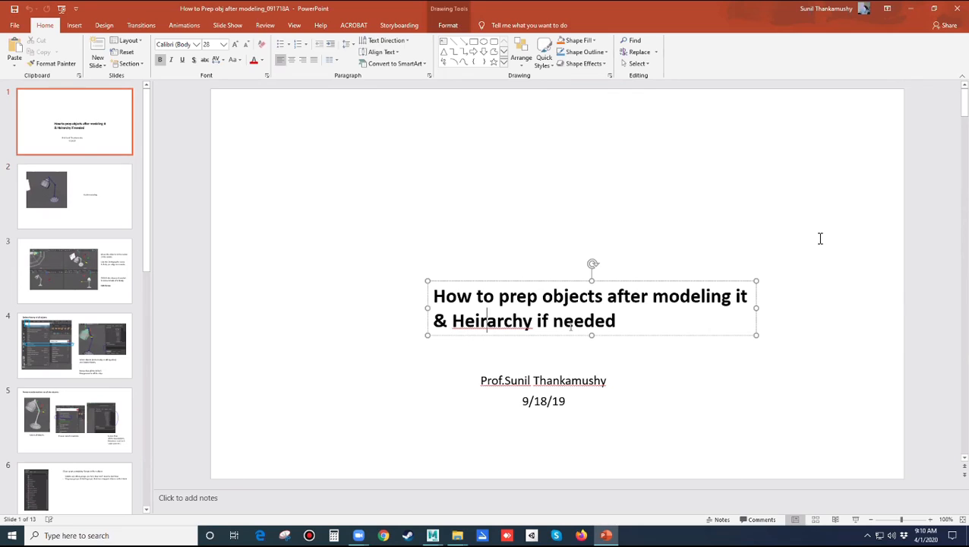
key("ctrl+shift+Left")
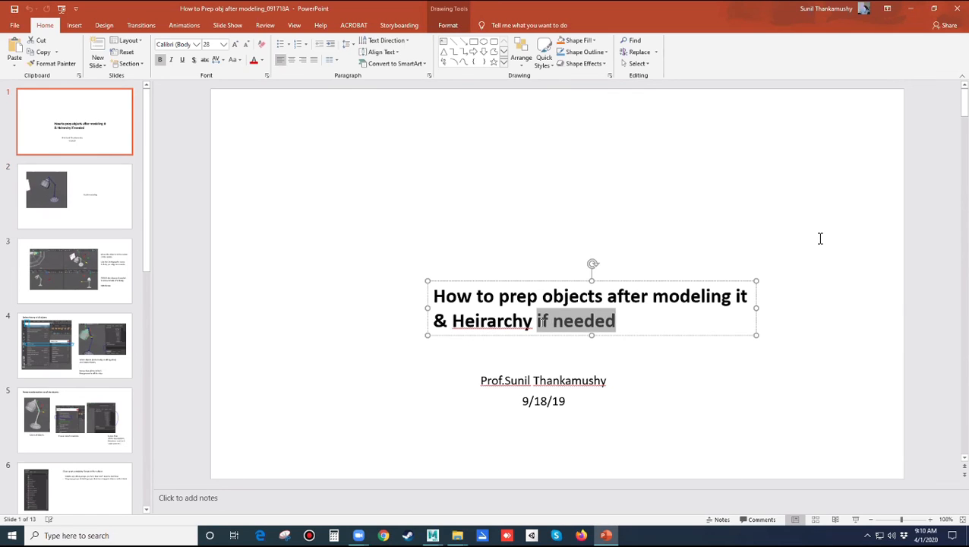
left_click(621, 380)
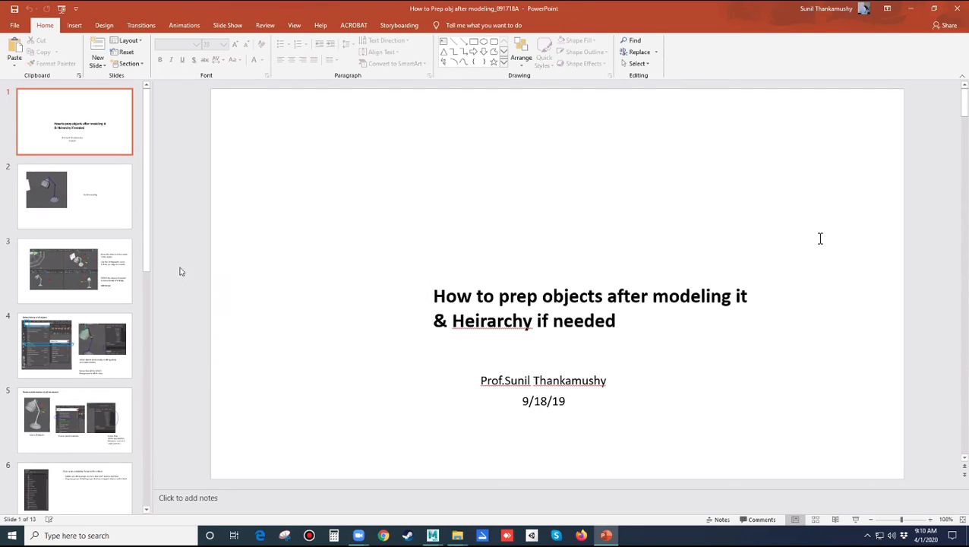
left_click(107, 225)
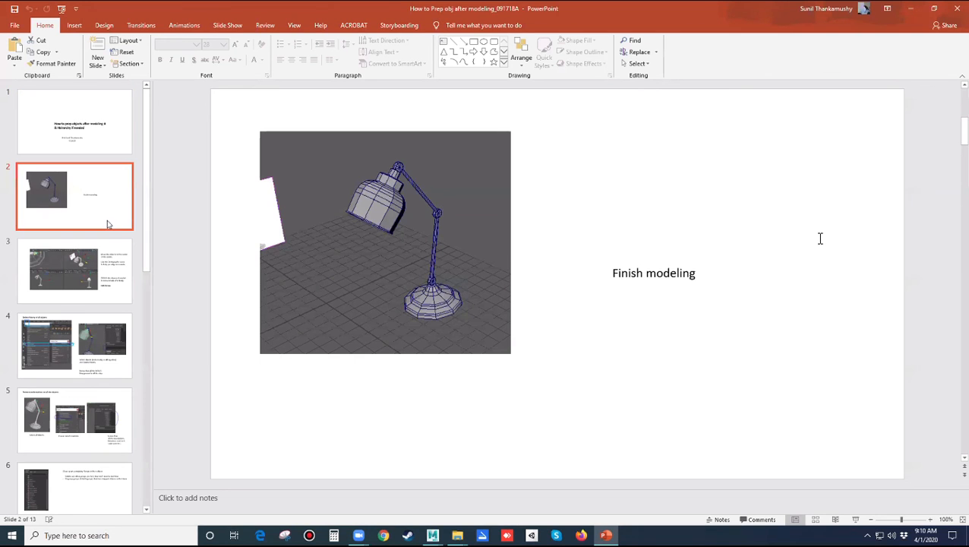
left_click(89, 268)
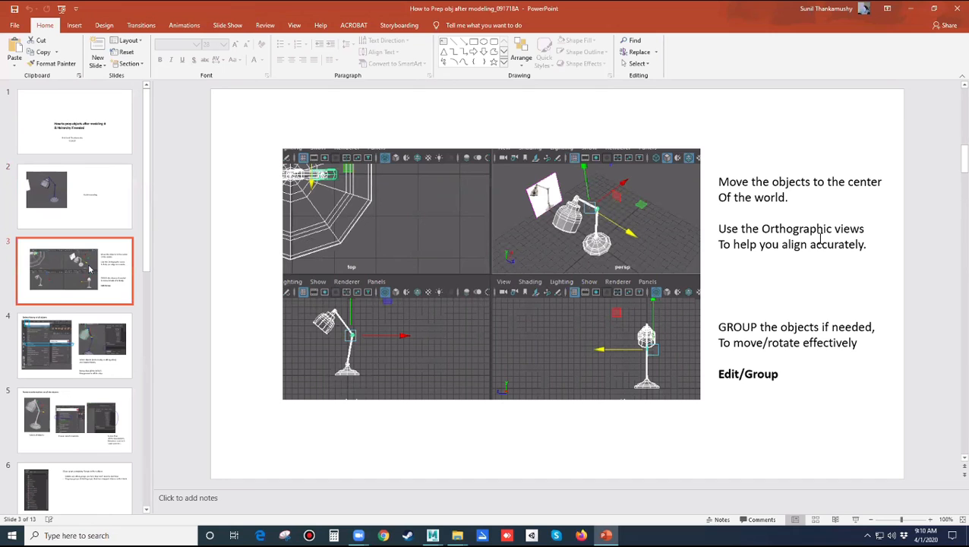
Switch back to Maya and unparent Lamp_Bars, Lamp_Shade and Lamp_Bar so that all four lamp pieces are separate top-level objects
mouse_move(433, 535)
left_click(531, 493)
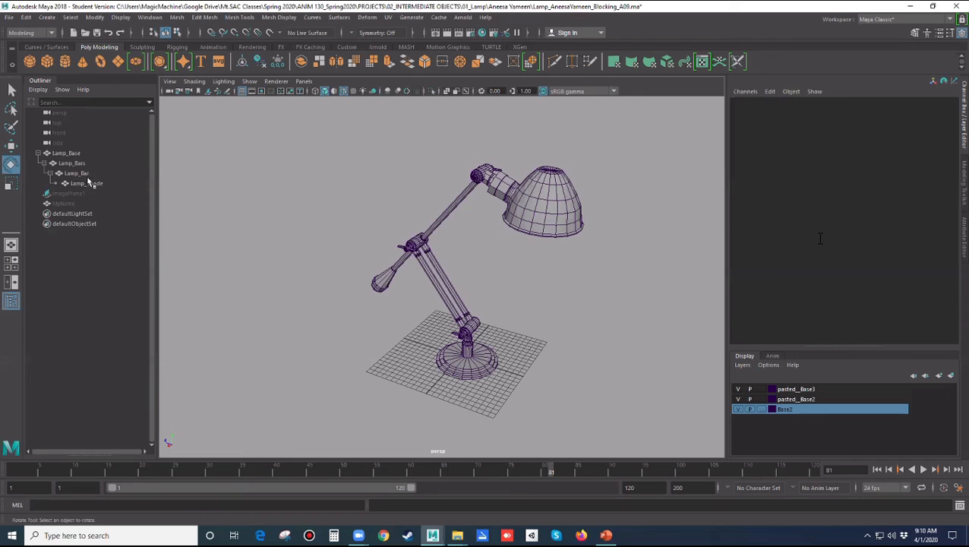
left_click(90, 154)
left_click(26, 17)
left_click(43, 243)
left_click(67, 164)
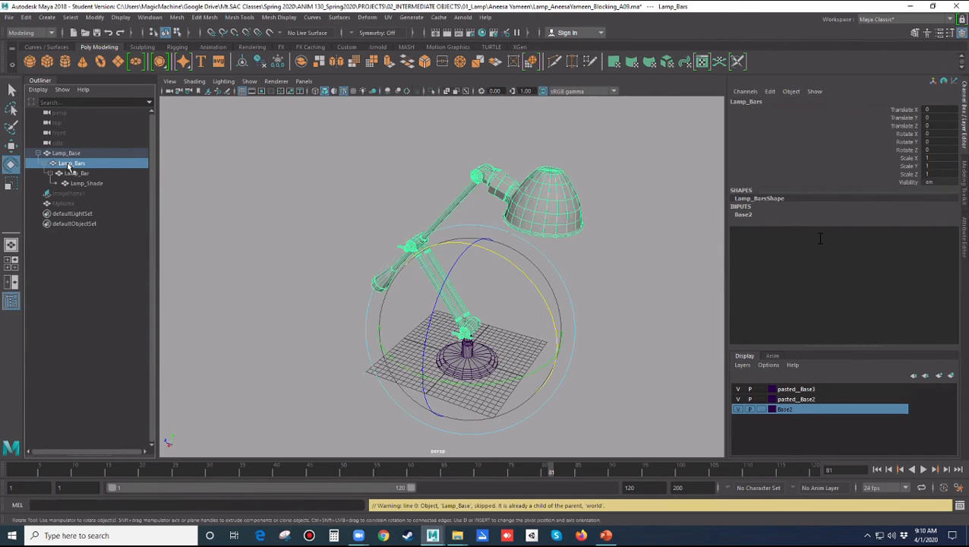
key("shift+p")
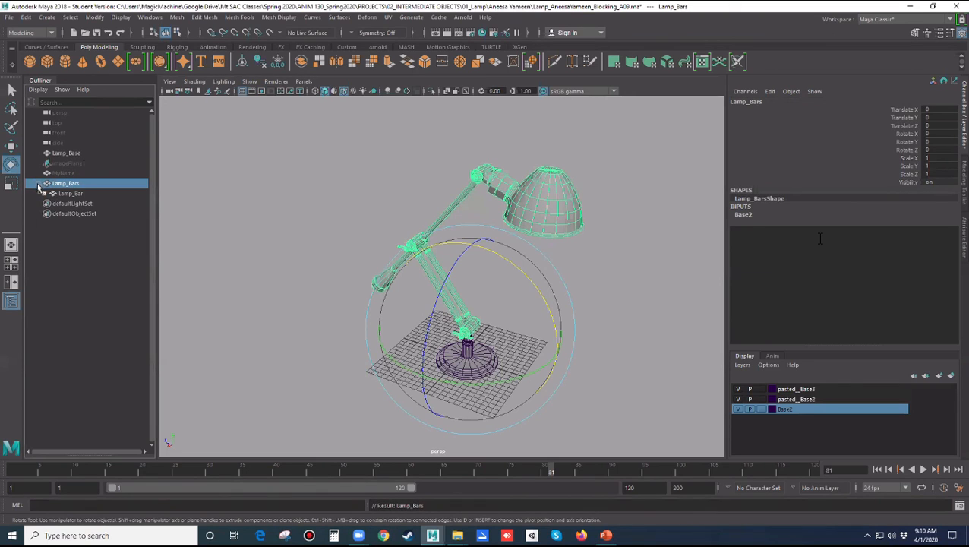
left_click(53, 193)
left_click(75, 202)
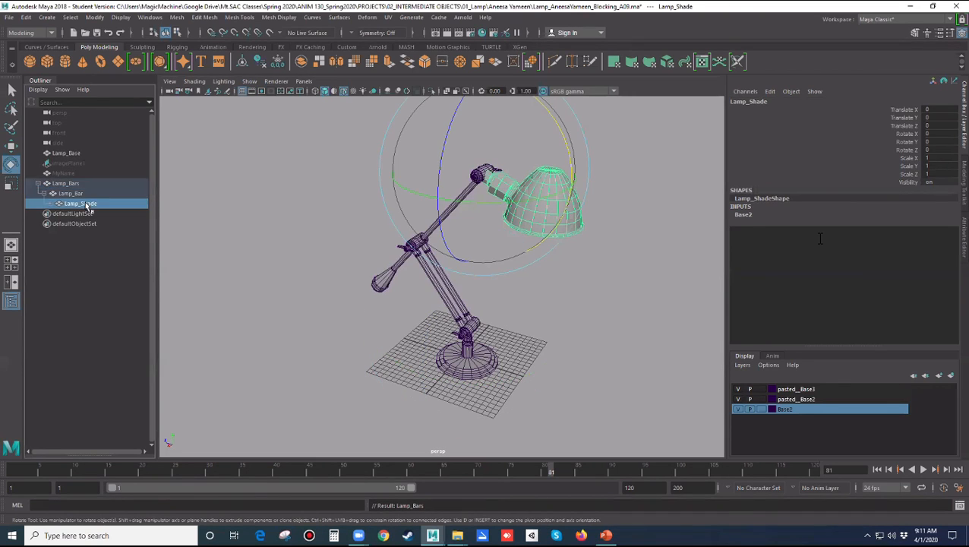
left_click(77, 195)
left_click(264, 234)
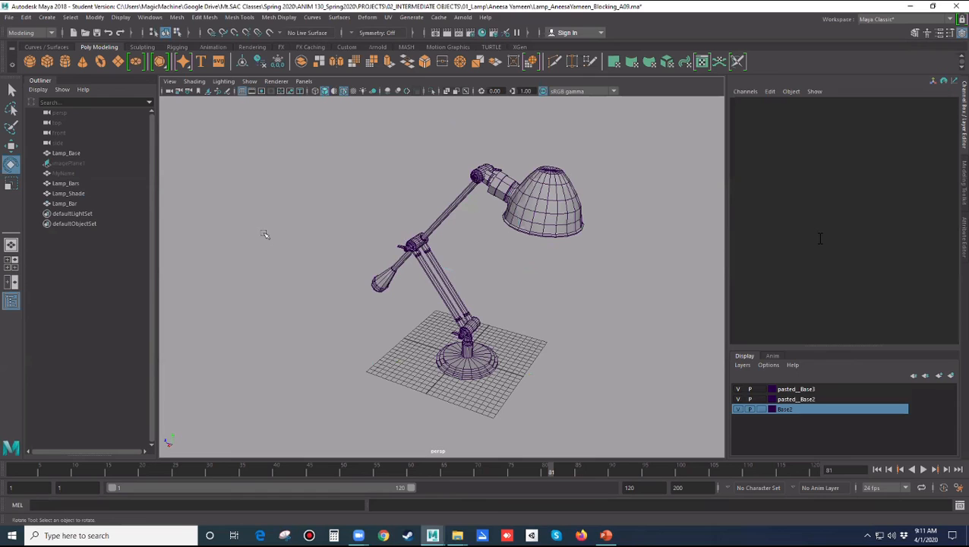
Move all four separate lamp pieces together off the grid along X, to a Translate X of about -46.1
left_click_drag(338, 184, 452, 372)
key("w")
left_click_drag(400, 345, 629, 332)
middle_click_drag(643, 349, 534, 316, "alt")
left_click_drag(511, 309, 553, 322, "alt")
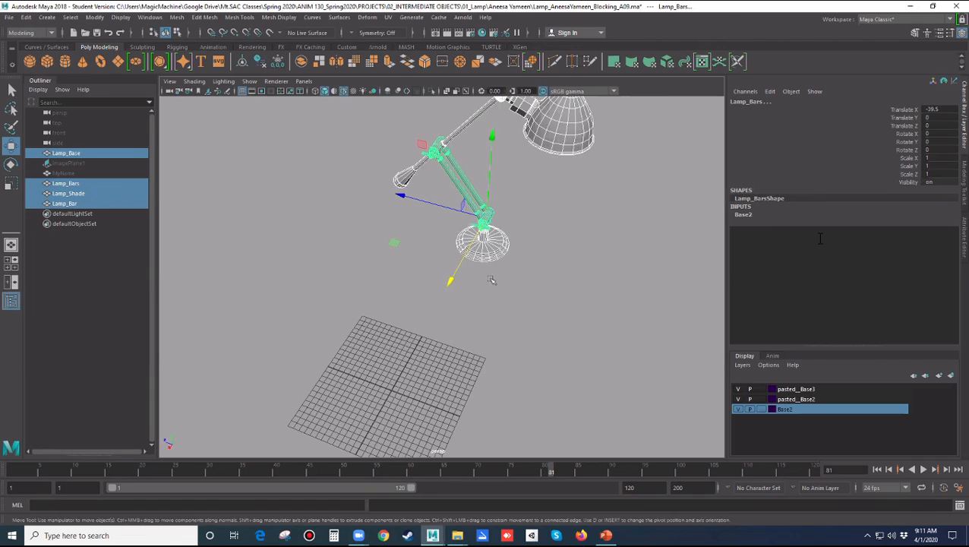
left_click_drag(461, 262, 471, 243)
middle_click_drag(542, 286, 543, 315, "alt")
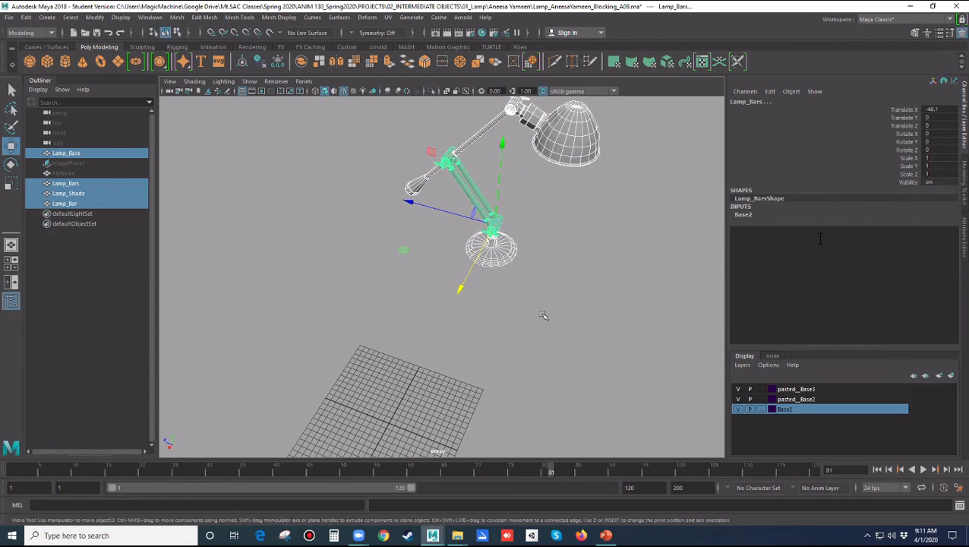
left_click(548, 327)
scroll(548, 327, "down", 2)
left_click_drag(547, 327, 549, 319, "alt")
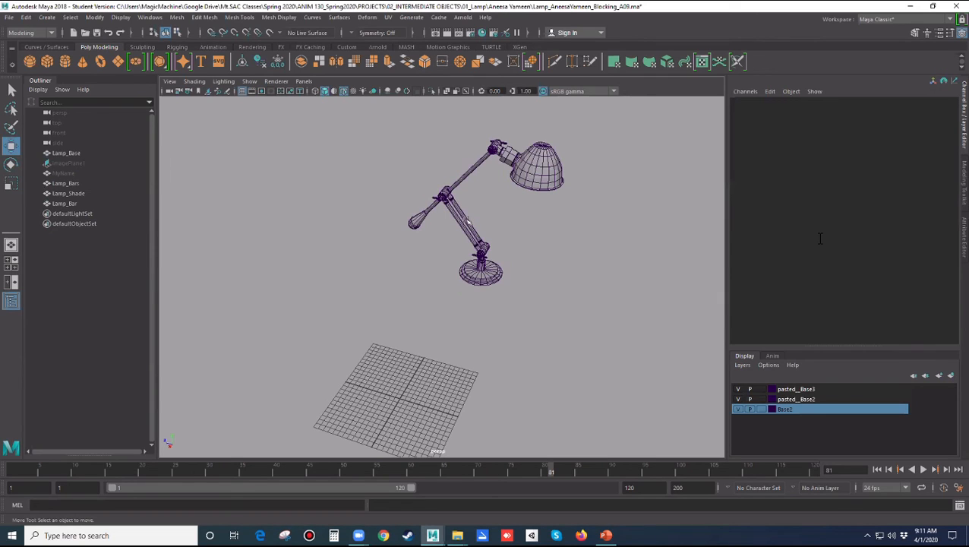
Select all four separate lamp pieces, try moving them together along X, and undo the move
left_click_drag(361, 97, 654, 366)
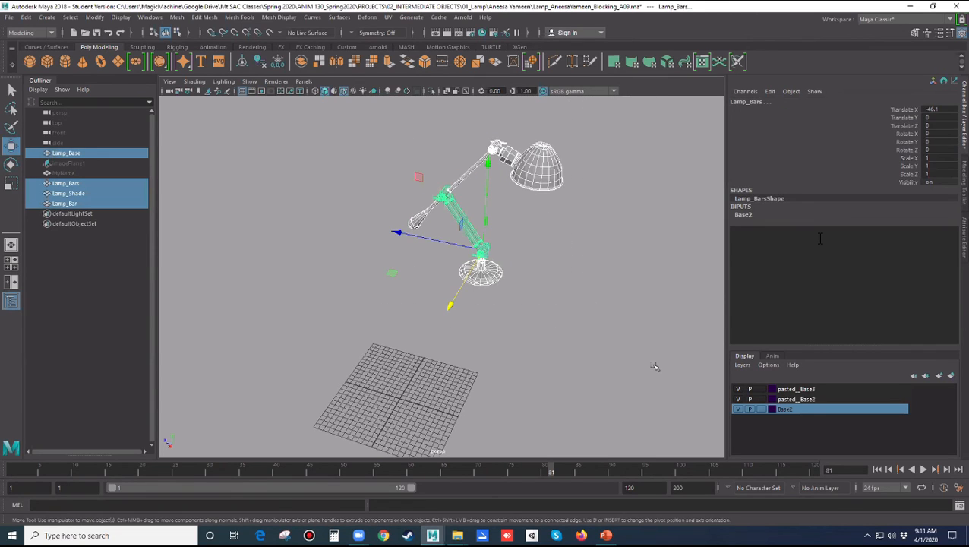
left_click(26, 18)
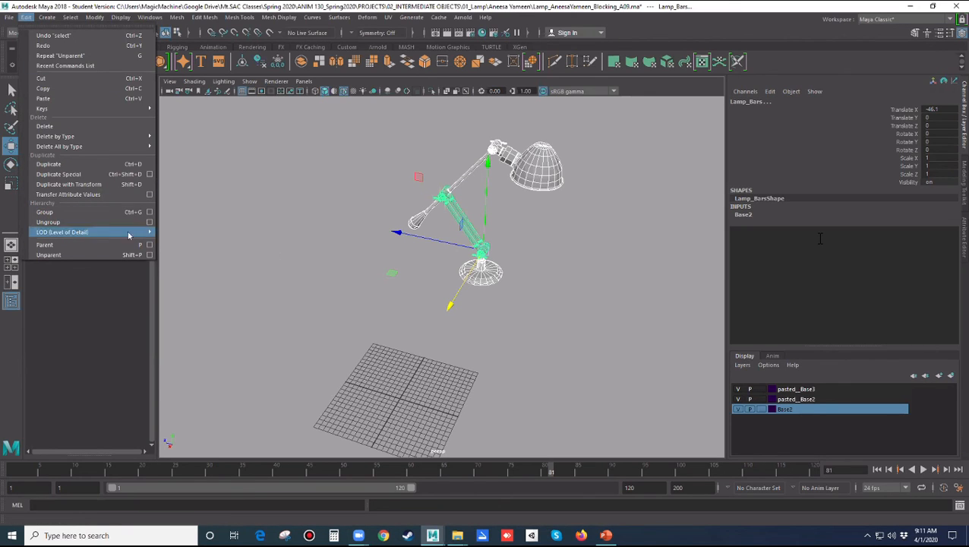
left_click(368, 275)
left_click_drag(384, 121, 671, 340)
left_click_drag(454, 302, 428, 343)
key("ctrl+z")
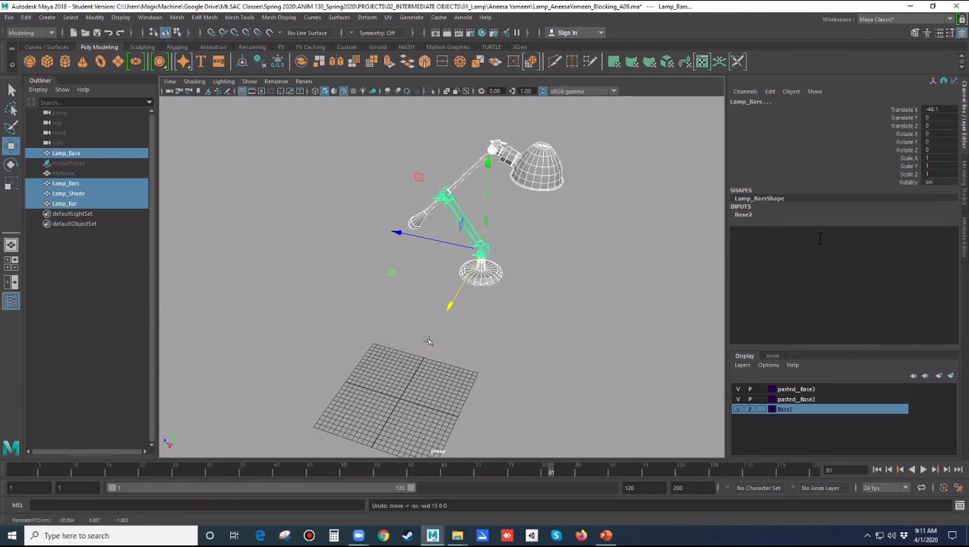
Save a copy of the scene to the Desktop as a Maya ASCII file named 1
left_click(9, 17)
mouse_move(66, 357)
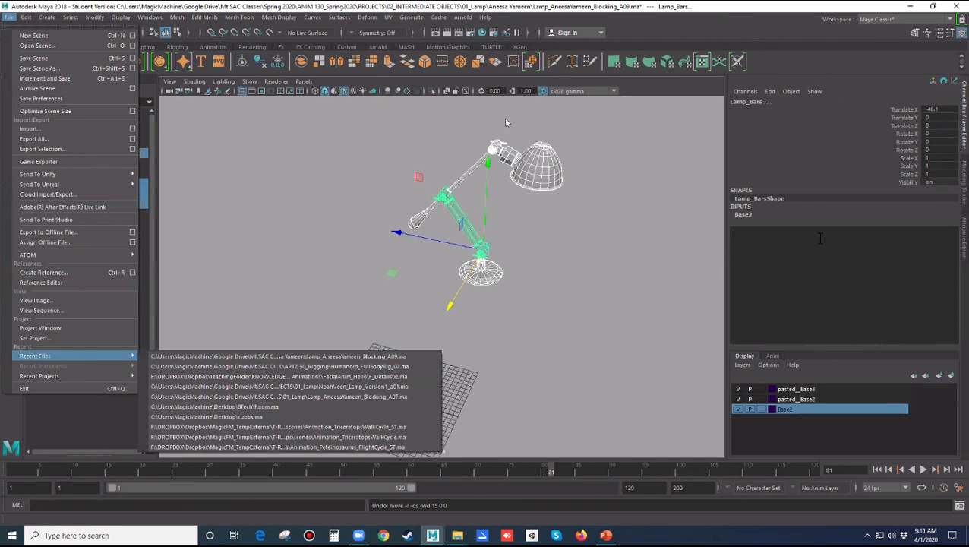
left_click(637, 91)
left_click(9, 17)
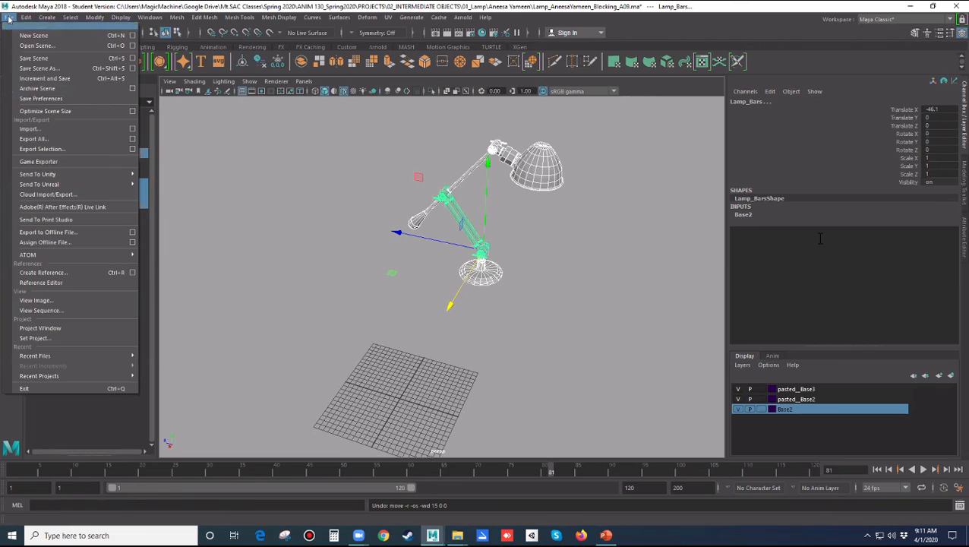
left_click(38, 68)
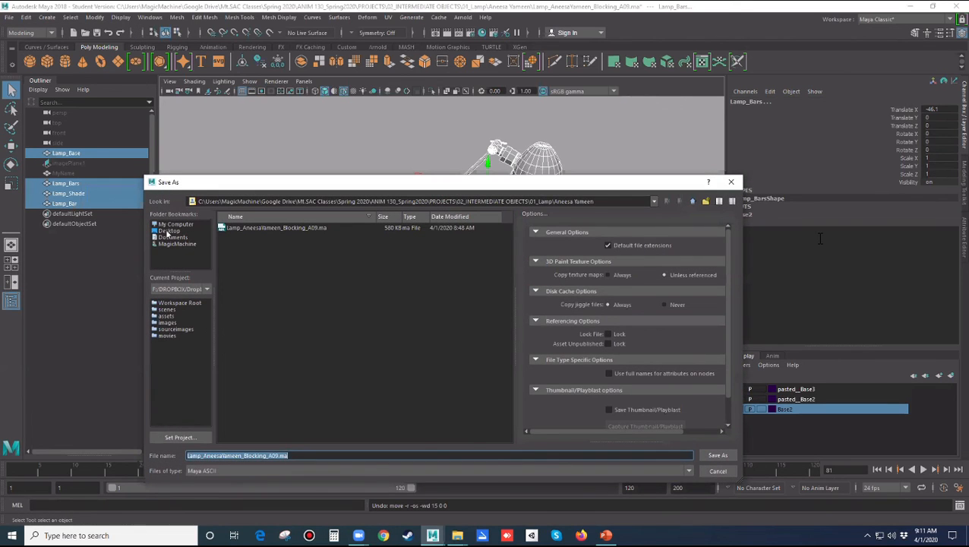
left_click(168, 231)
left_click_drag(300, 454, 82, 457)
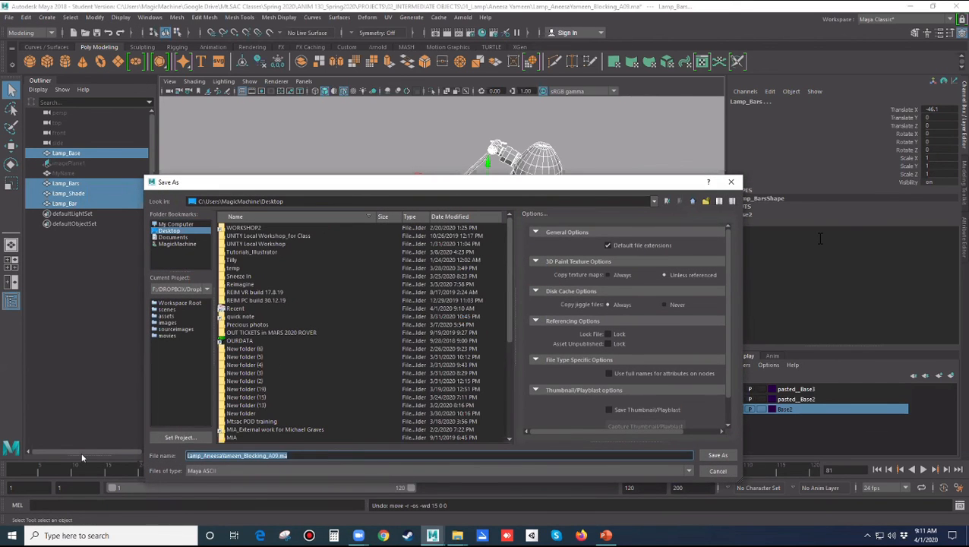
type("1")
left_click(717, 456)
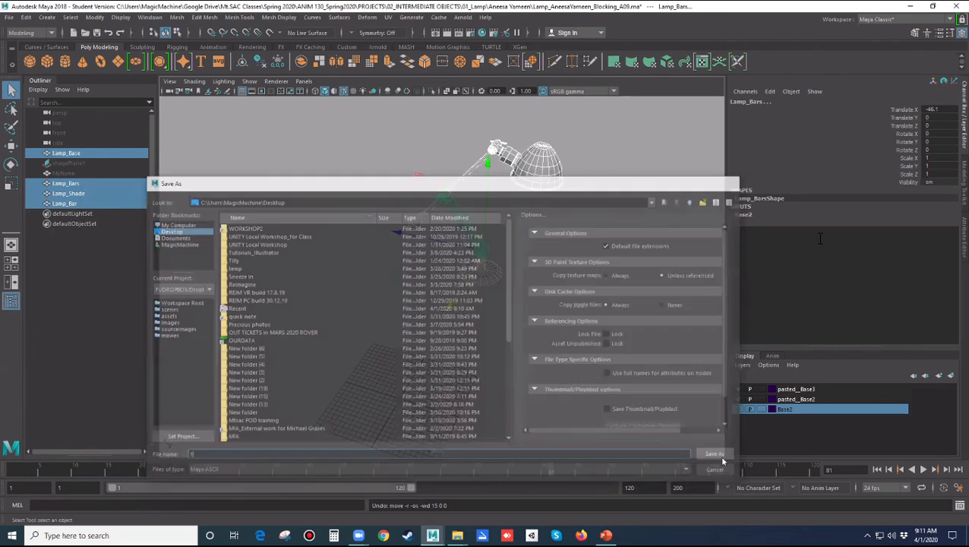
left_click(460, 276)
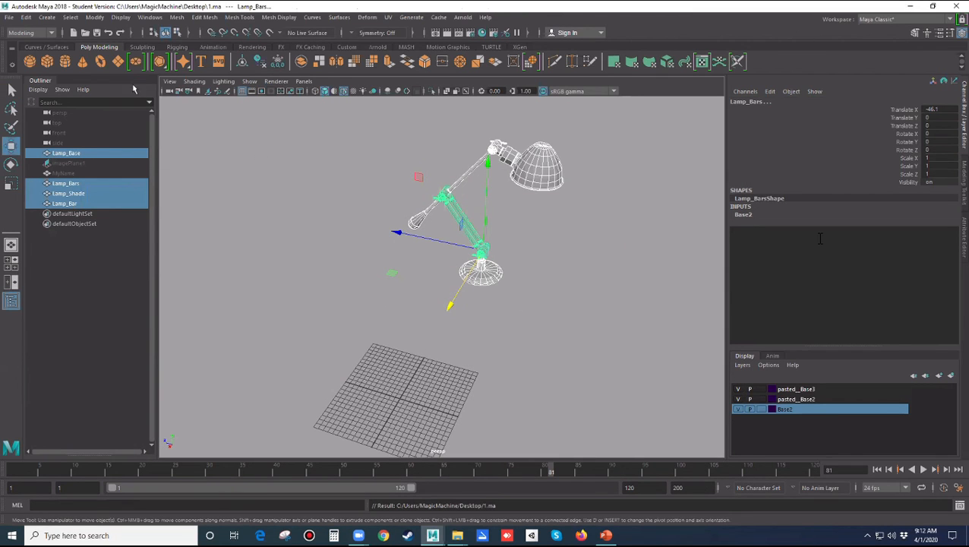
Reopen the original lamp Blocking_A09 scene from the recent files
left_click(9, 17)
mouse_move(99, 355)
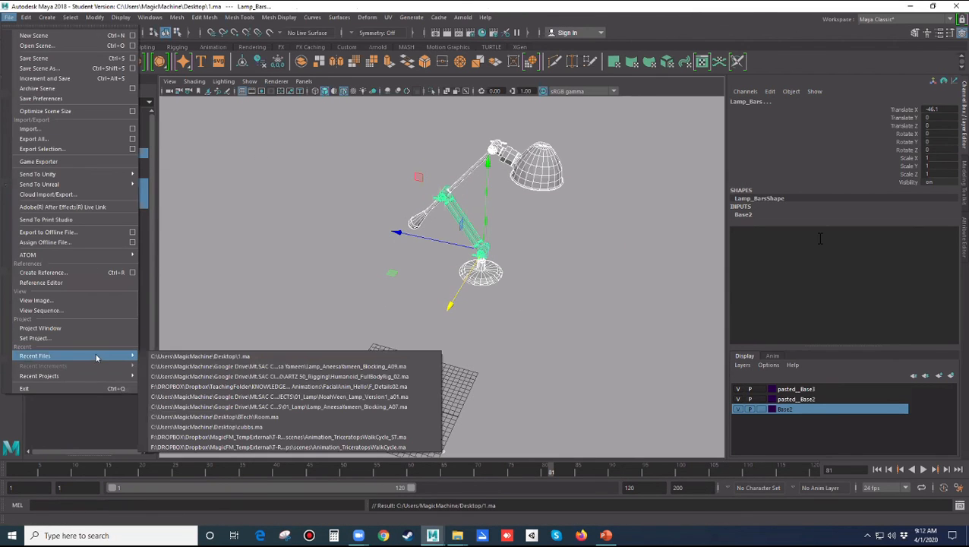
left_click(201, 366)
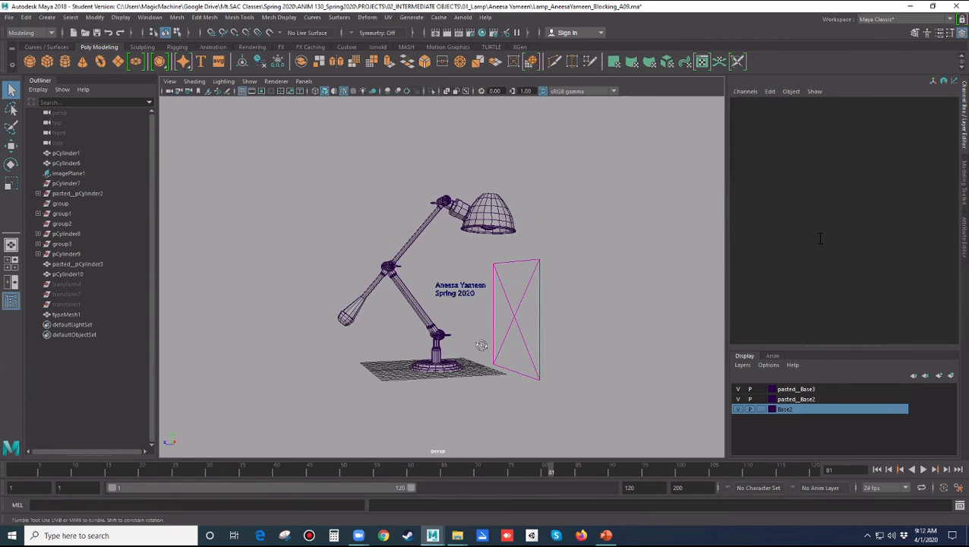
Select all the lamp pieces together with the name text and group them
mouse_move(334, 177)
left_mouse_down()
mouse_move(599, 397)
mouse_move(605, 425)
left_mouse_up()
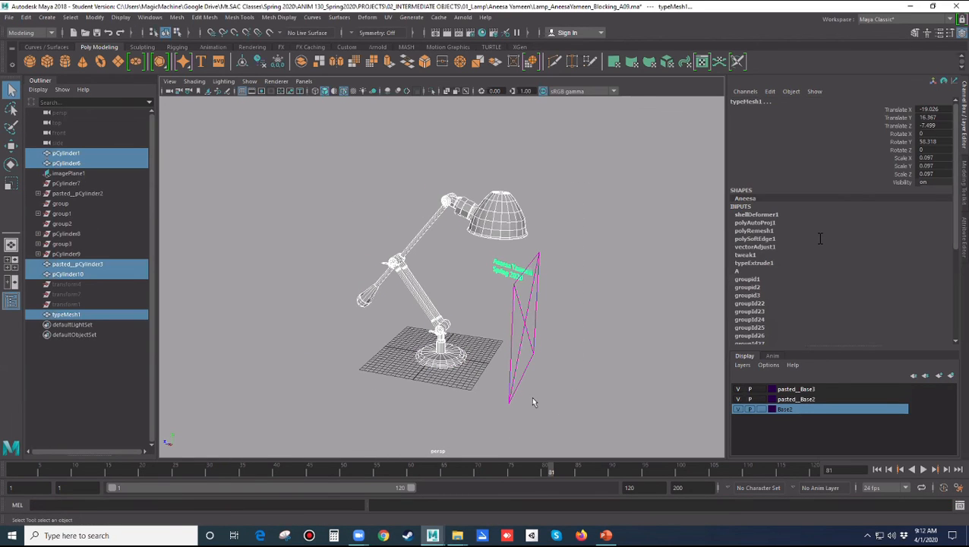
key("w")
left_click_drag(437, 287, 519, 337)
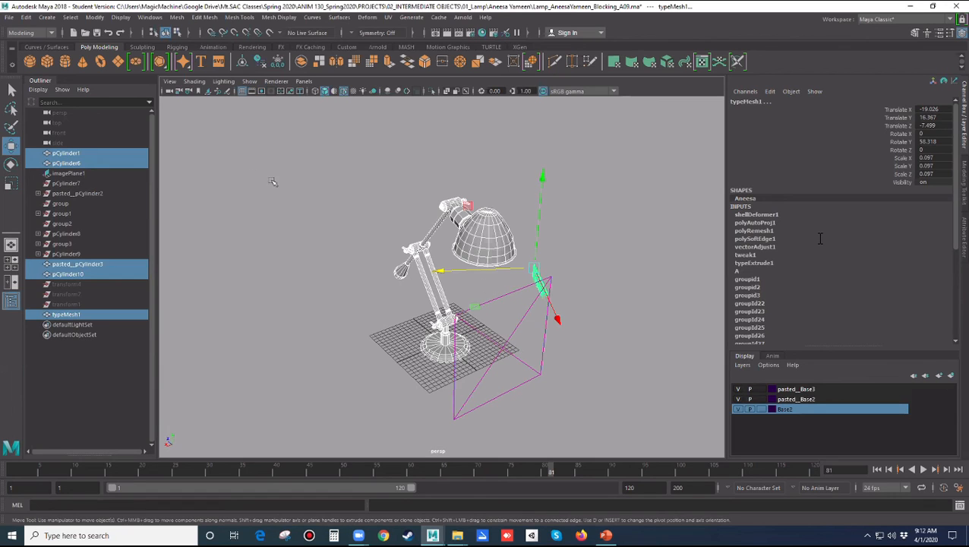
left_click(347, 193)
left_click_drag(326, 160, 608, 416)
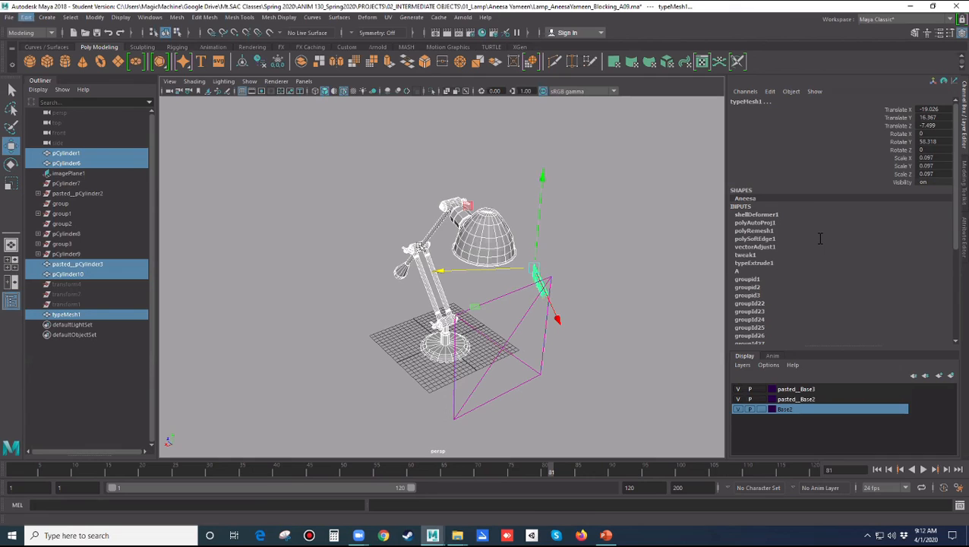
left_click(25, 17)
left_click(43, 214)
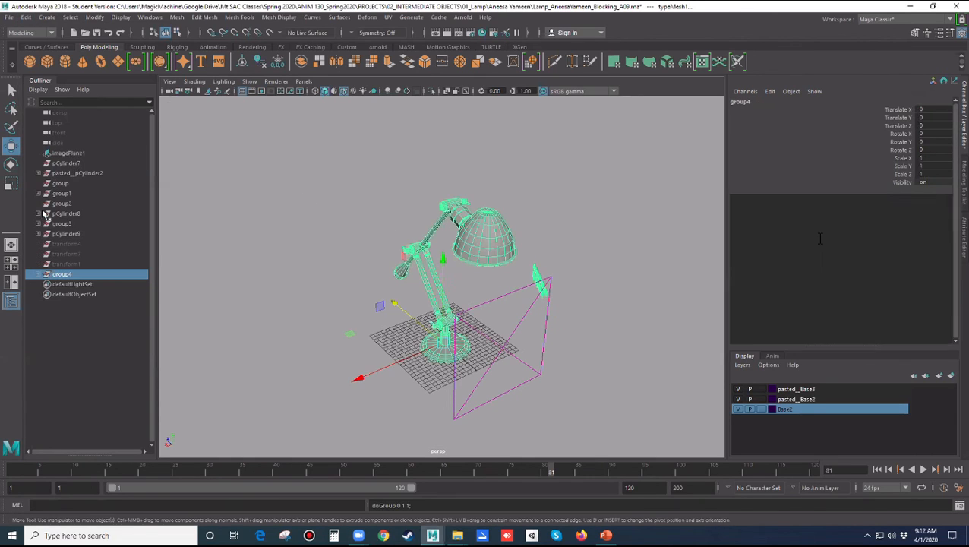
Move the lamp group off the grid to about Translate X -48.7 and Translate Z -29.7
left_click_drag(365, 376, 655, 346)
middle_click_drag(655, 347, 551, 327, "alt")
left_click_drag(552, 327, 561, 359, "alt")
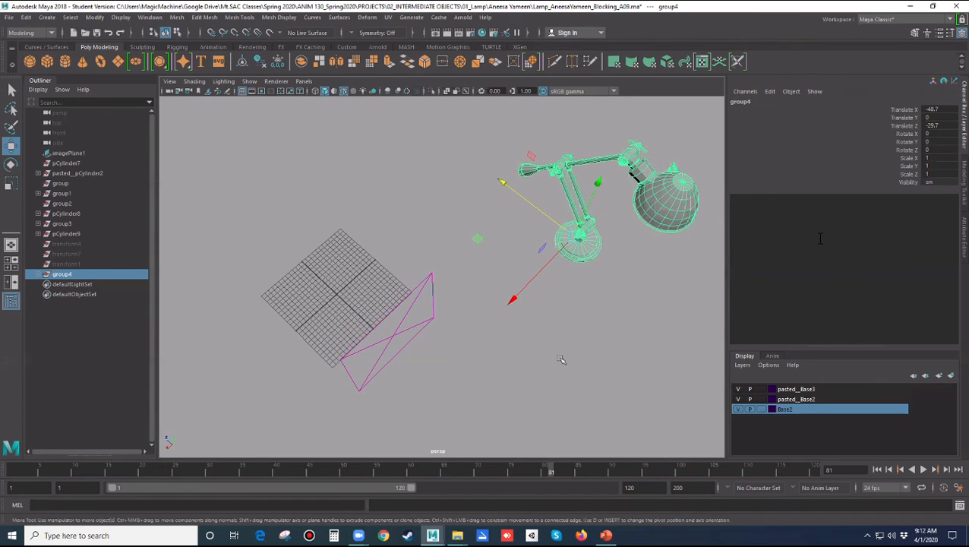
Move the lamp group back to the grid center, aligning its base in the orthographic views at about Translate X -0.05 and Z 0.337
left_click_drag(524, 297, 425, 400)
left_click_drag(378, 339, 246, 294)
key("space")
key("space")
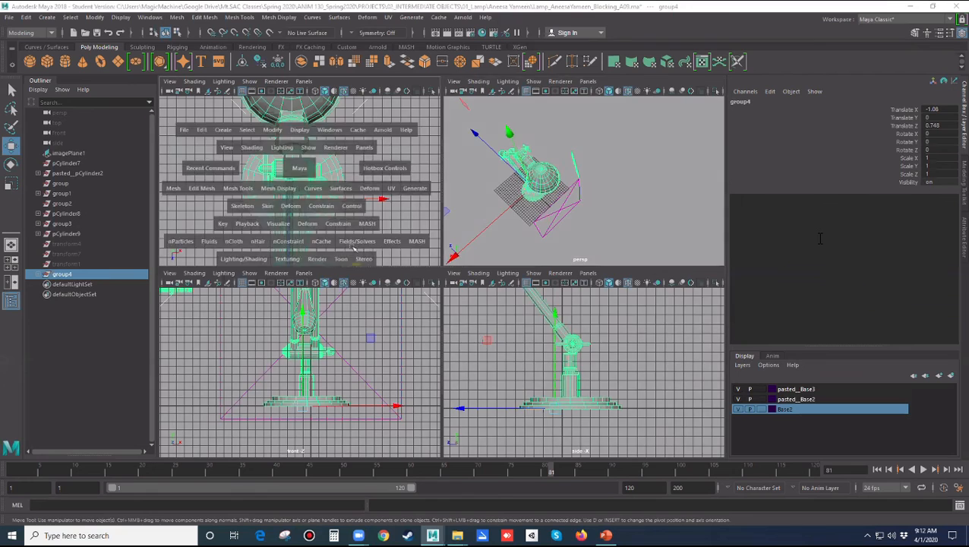
scroll(475, 289, "down", 4)
left_click_drag(475, 289, 442, 285)
key("space")
key("space")
left_click_drag(584, 245, 562, 251, "alt")
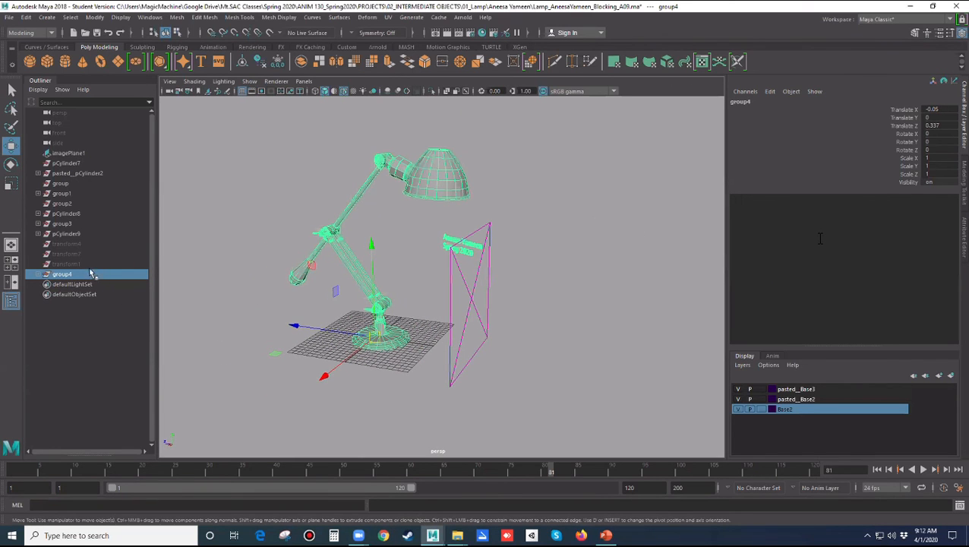
Ungroup the centered lamp into its separate top-level pieces and clear the selection
left_click(26, 17)
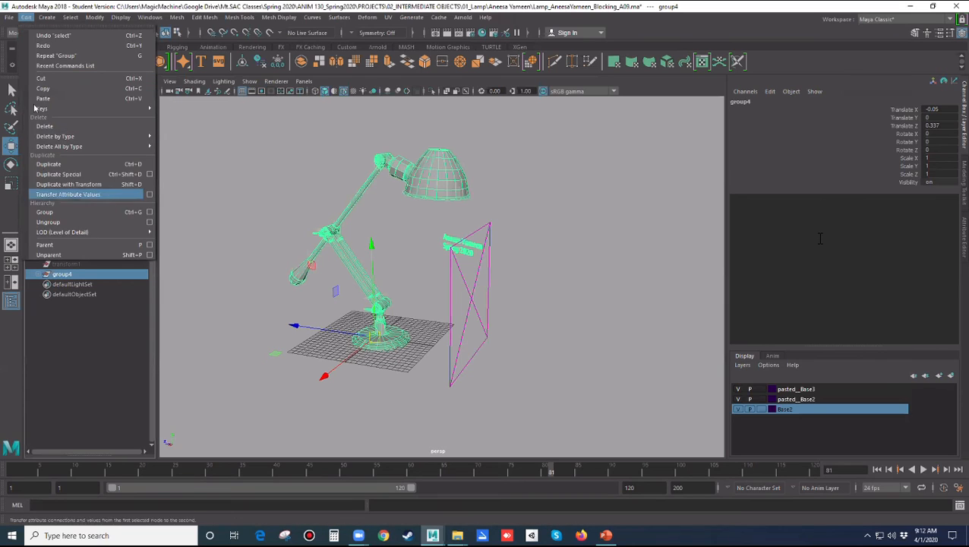
left_click(48, 221)
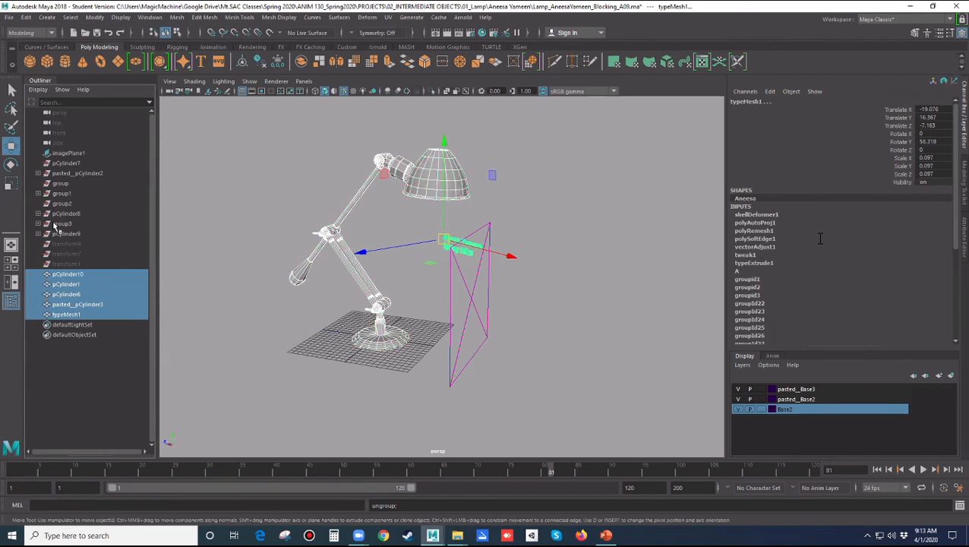
left_click(286, 373)
Switch to PowerPoint and review slides 4 and 5 on deleting history and freezing transformations
left_click(605, 534)
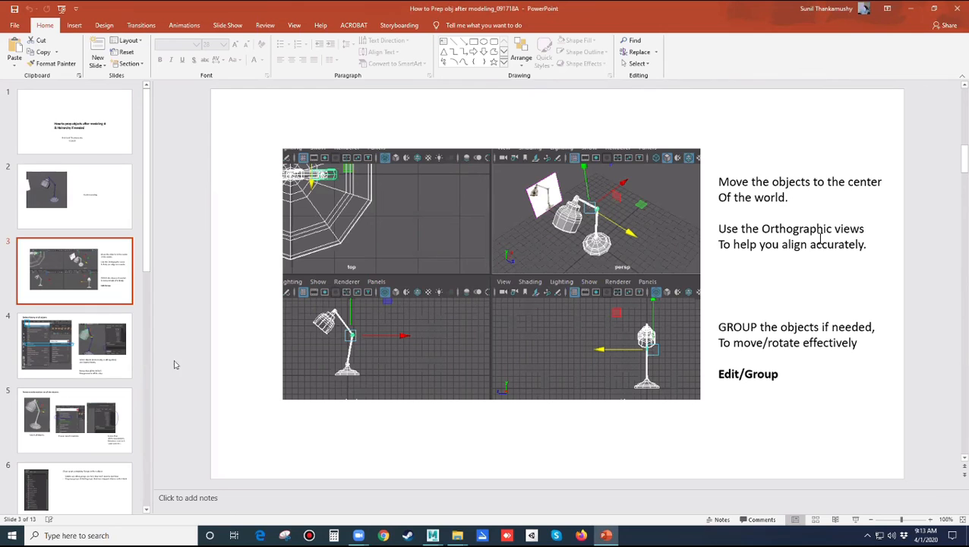
left_click(85, 341)
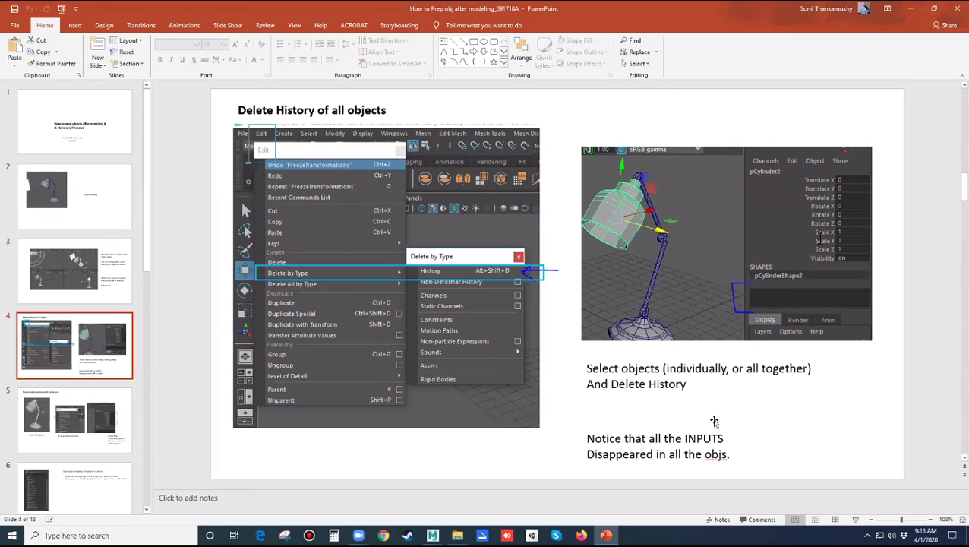
left_click(100, 407)
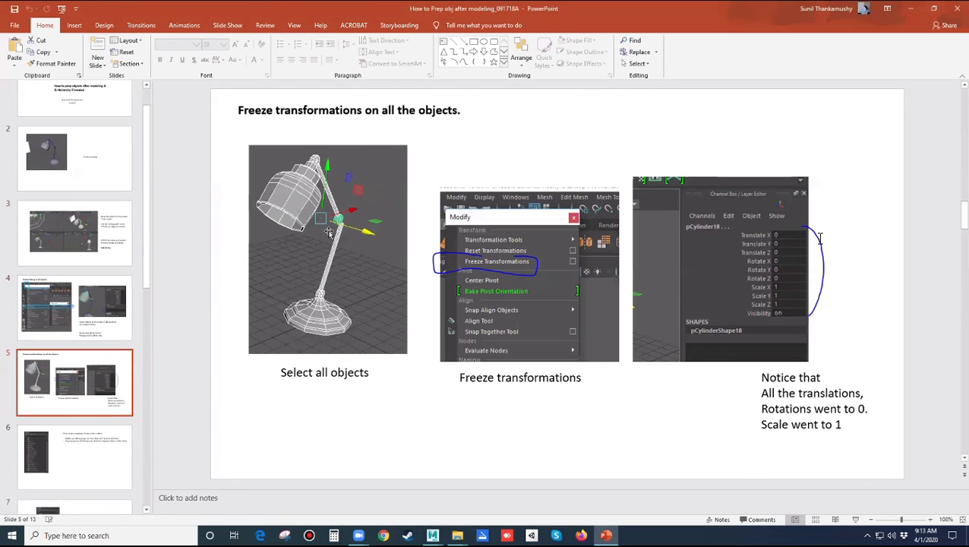